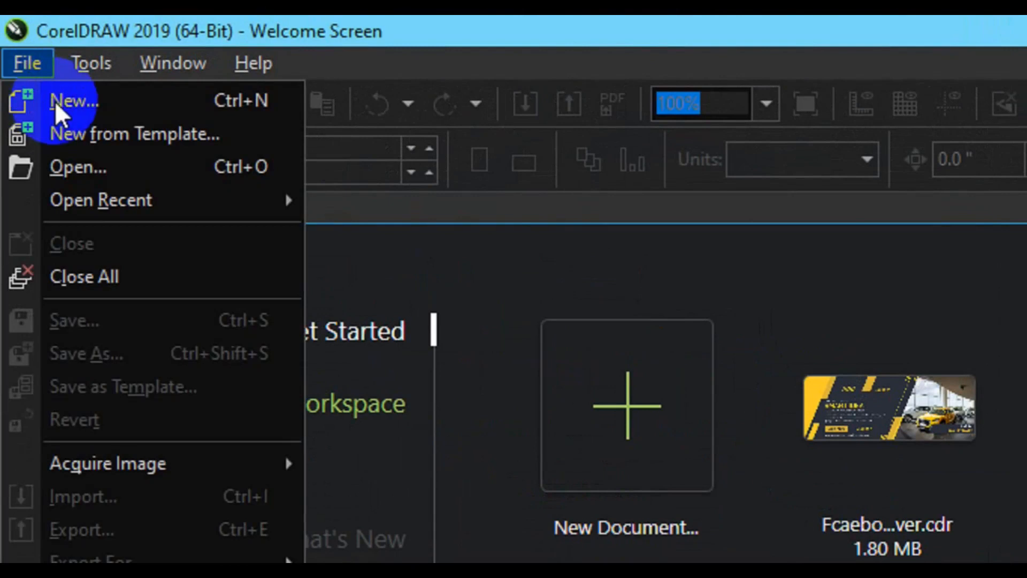
# Create the document 'Simple vertical business card' in inches, 3.75 wide by 2.25 high
pyautogui.click(56, 103)
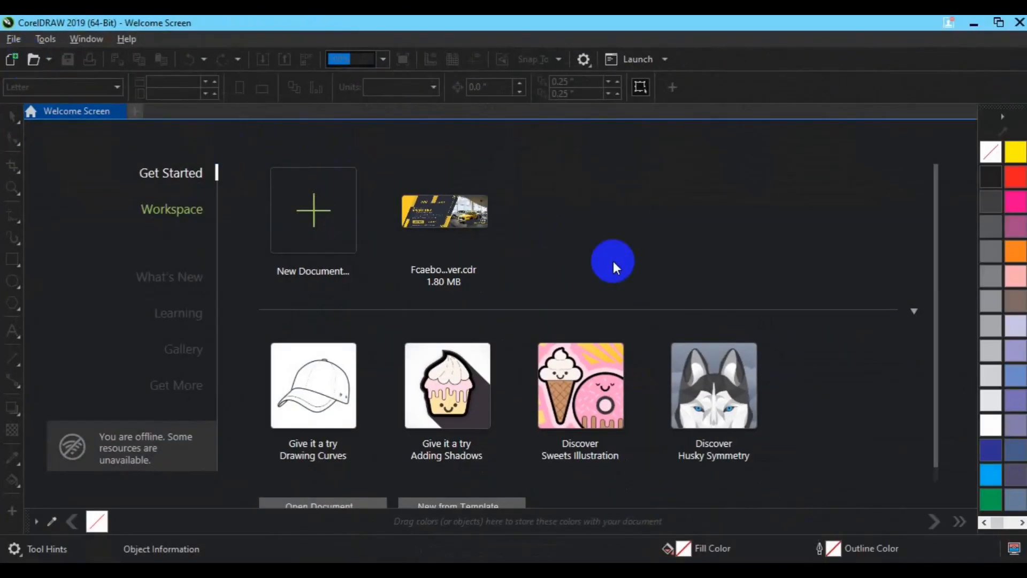
pyautogui.write('Simple ')
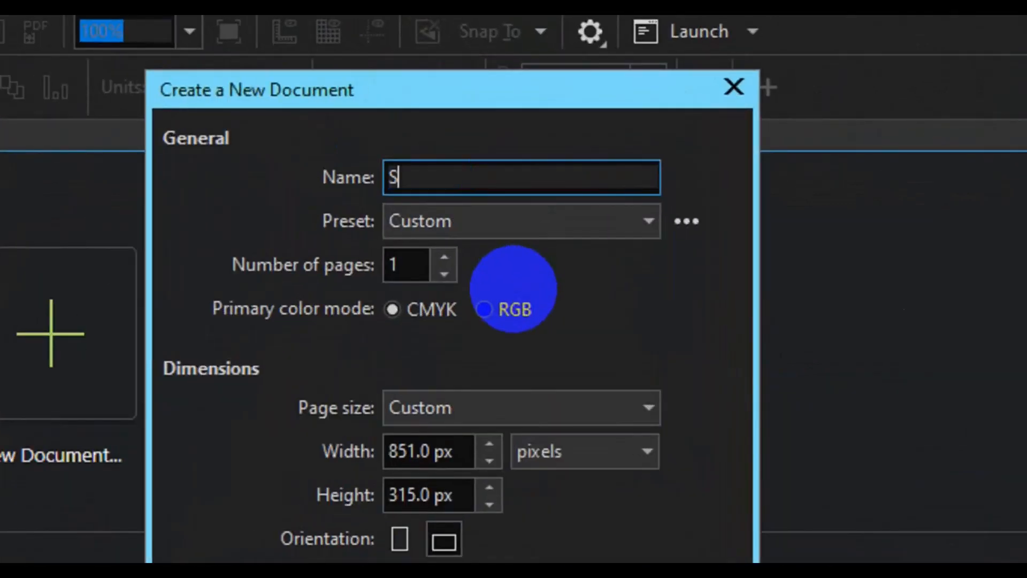
pyautogui.write('vertical business card')
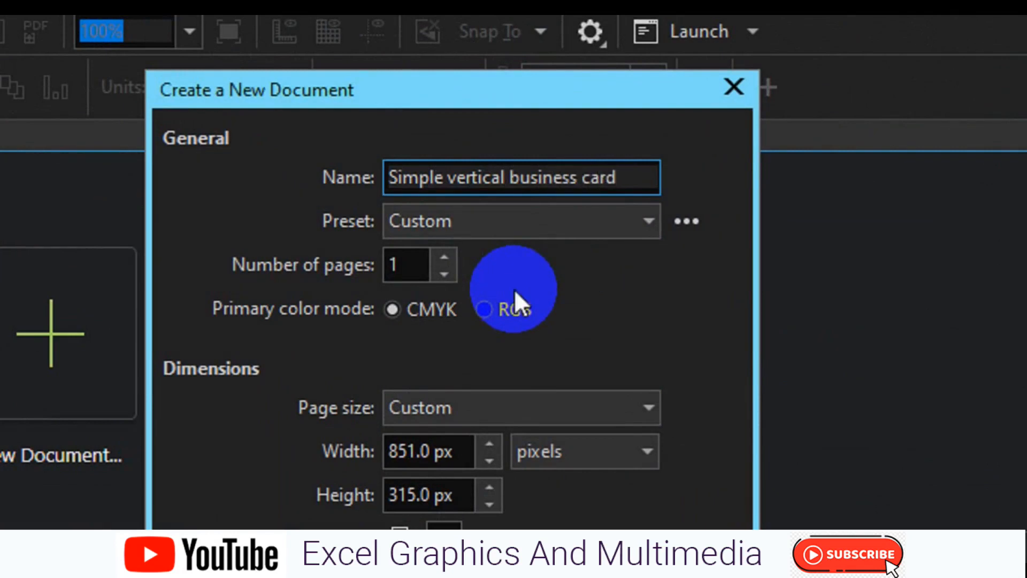
pyautogui.click(532, 453)
pyautogui.scroll(3, 534, 481)
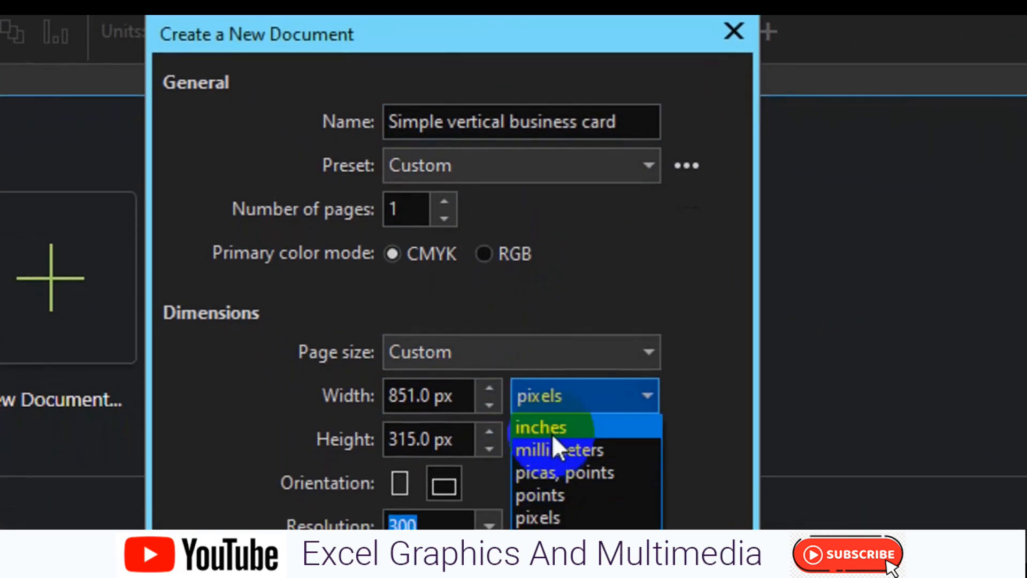
pyautogui.click(546, 428)
pyautogui.click(425, 398)
pyautogui.doubleClick(427, 393)
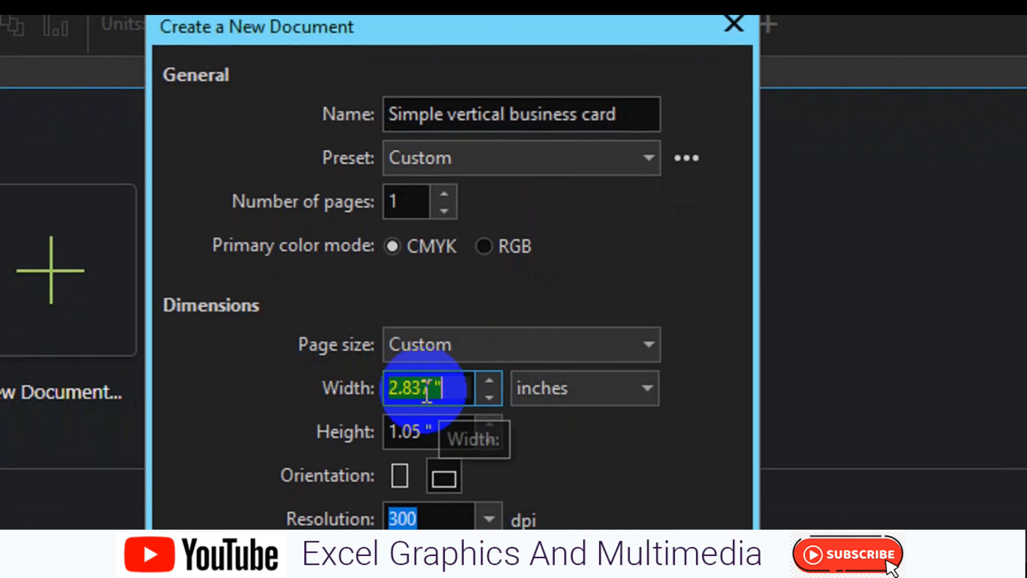
pyautogui.write('3.75')
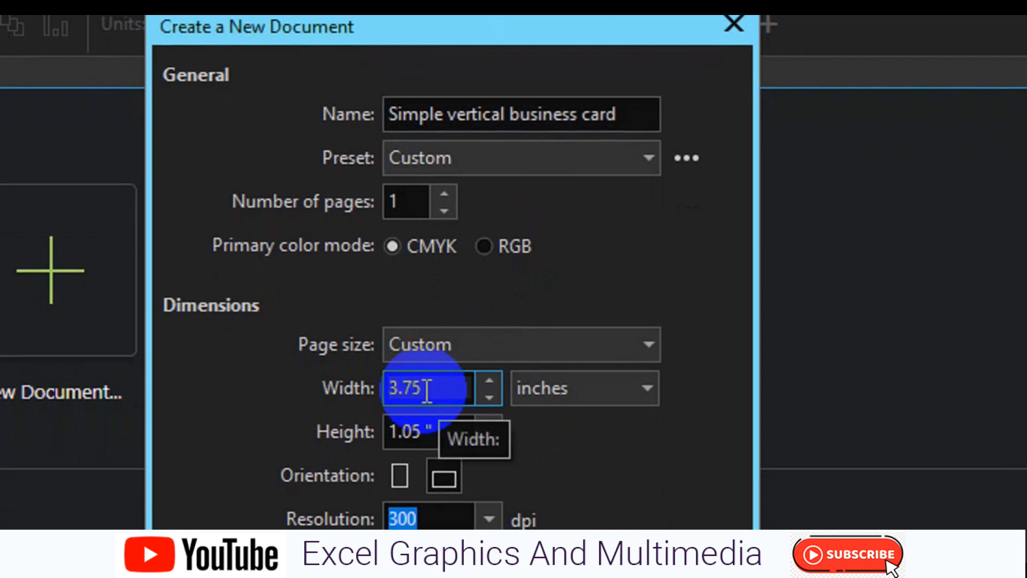
pyautogui.click(422, 431)
pyautogui.doubleClick(422, 431)
pyautogui.write('2.25')
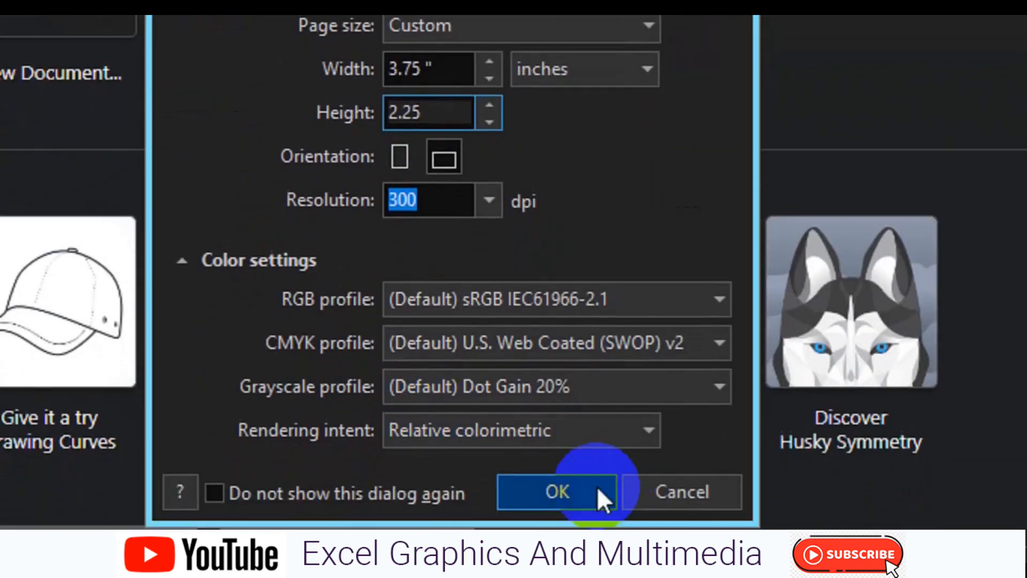
pyautogui.click(597, 488)
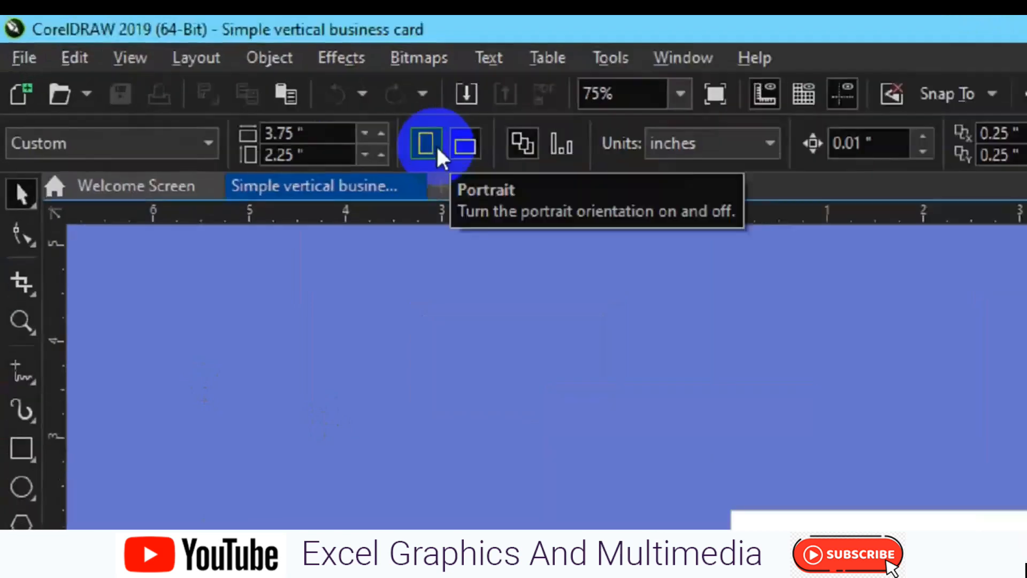
# Turn the page portrait, add a page-sized rectangle, and lay guidelines on all four page edges
pyautogui.click(438, 154)
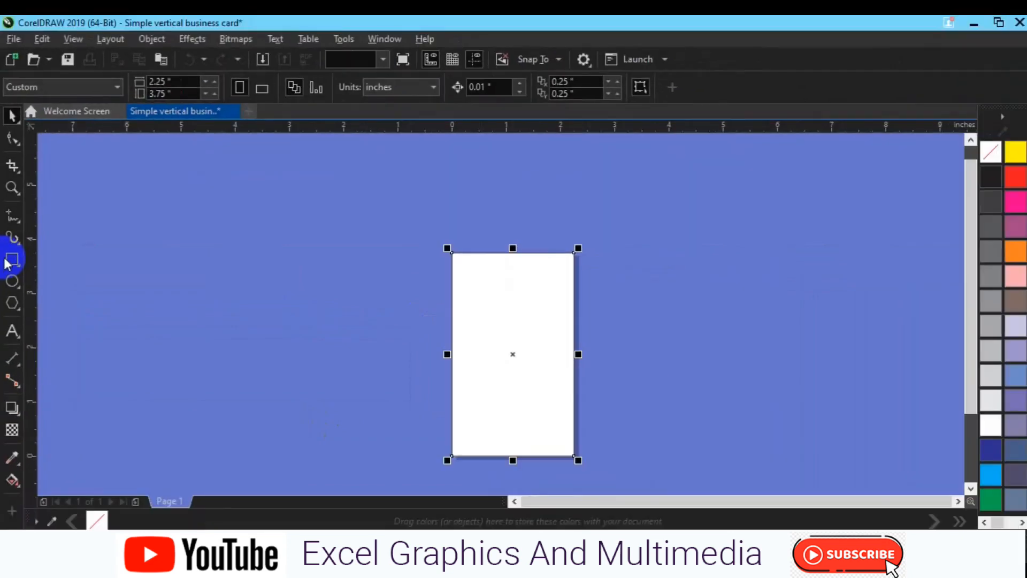
pyautogui.click(10, 260)
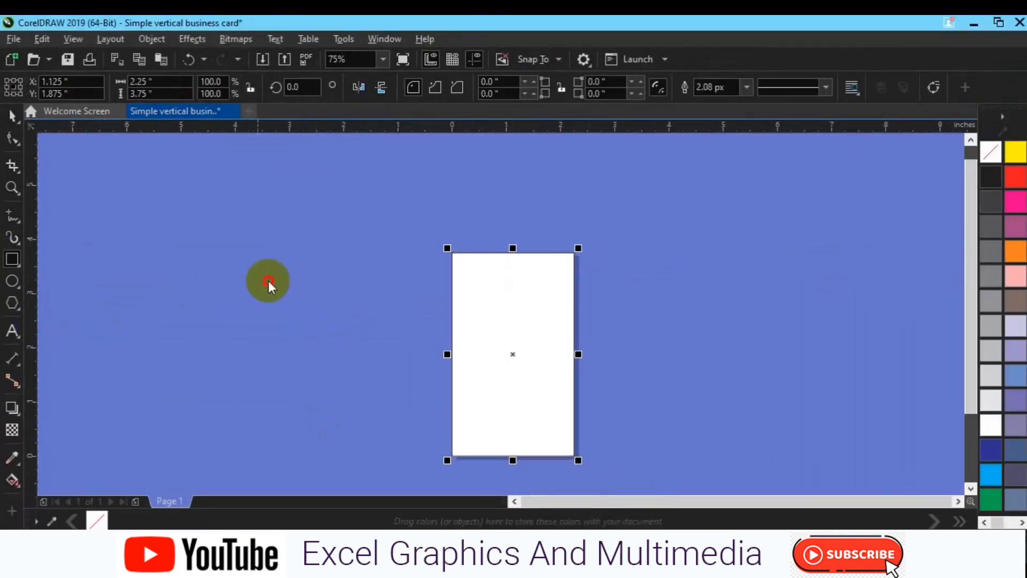
pyautogui.moveTo(453, 289); pyautogui.dragTo(452, 290)
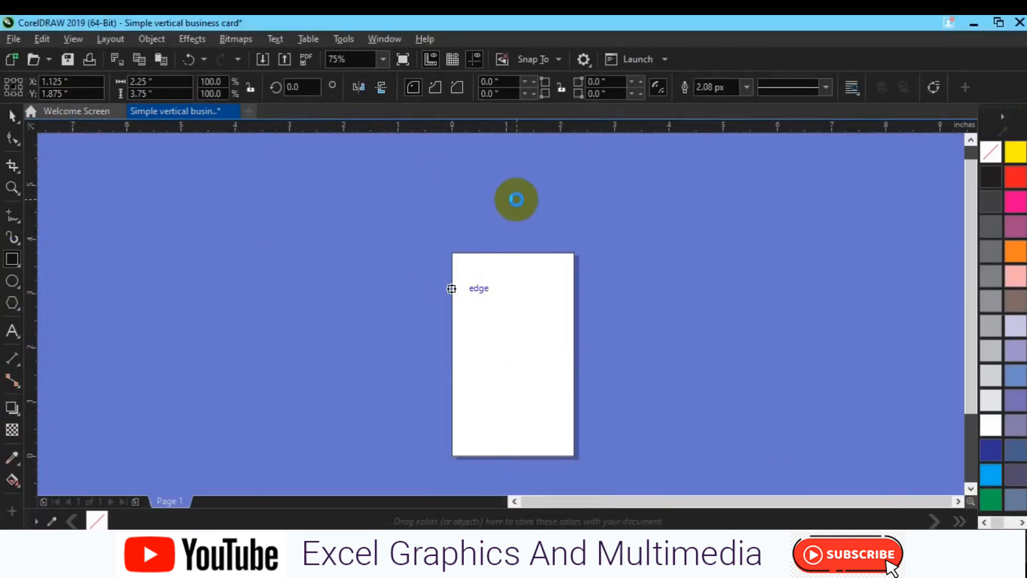
pyautogui.moveTo(522, 127); pyautogui.dragTo(542, 252)
pyautogui.moveTo(539, 132); pyautogui.dragTo(542, 456)
pyautogui.moveTo(27, 383); pyautogui.dragTo(574, 324)
pyautogui.click(530, 344)
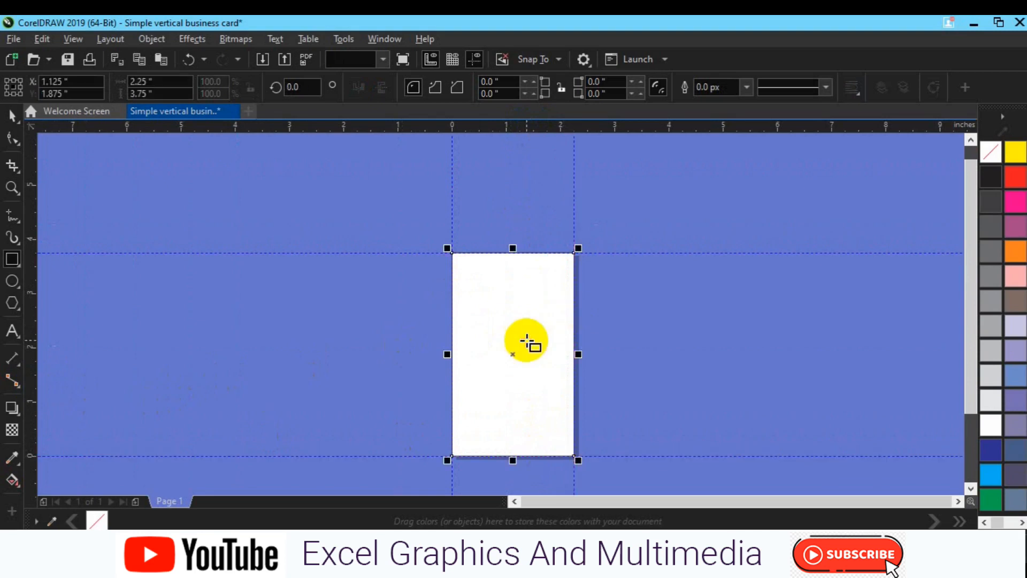
# Resize the rectangle to 2.0 × 3.5 inches
pyautogui.click(144, 81)
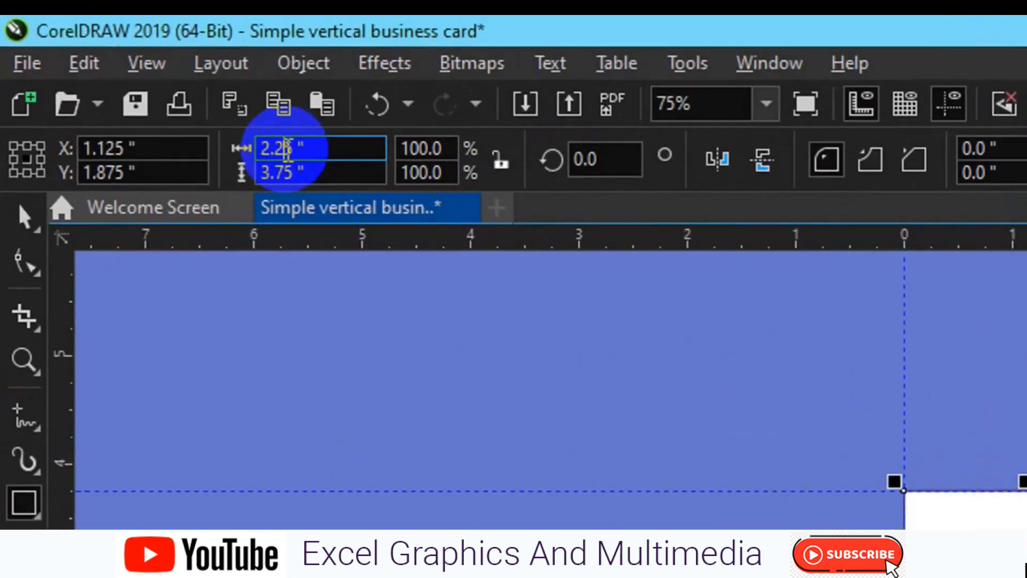
pyautogui.press('BackSpace')
pyautogui.press('BackSpace')
pyautogui.write('5')
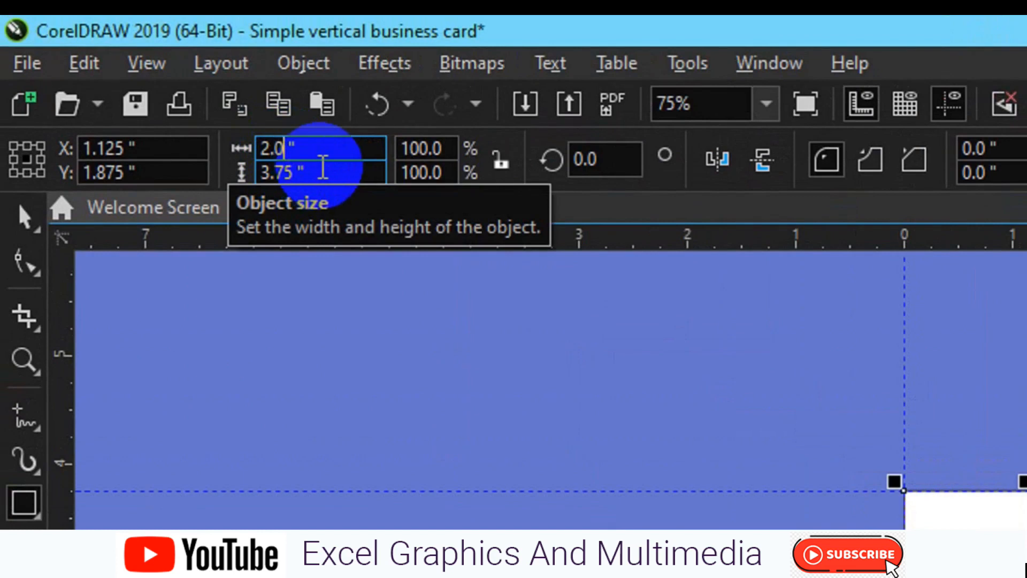
pyautogui.click(285, 171)
pyautogui.press('BackSpace')
pyautogui.press('BackSpace')
pyautogui.write('5')
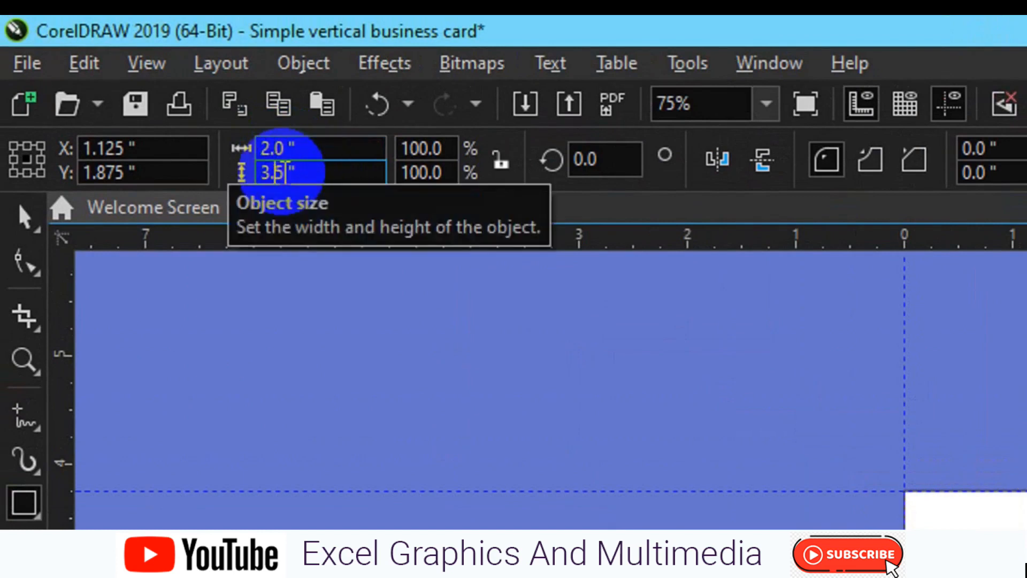
pyautogui.press('Return')
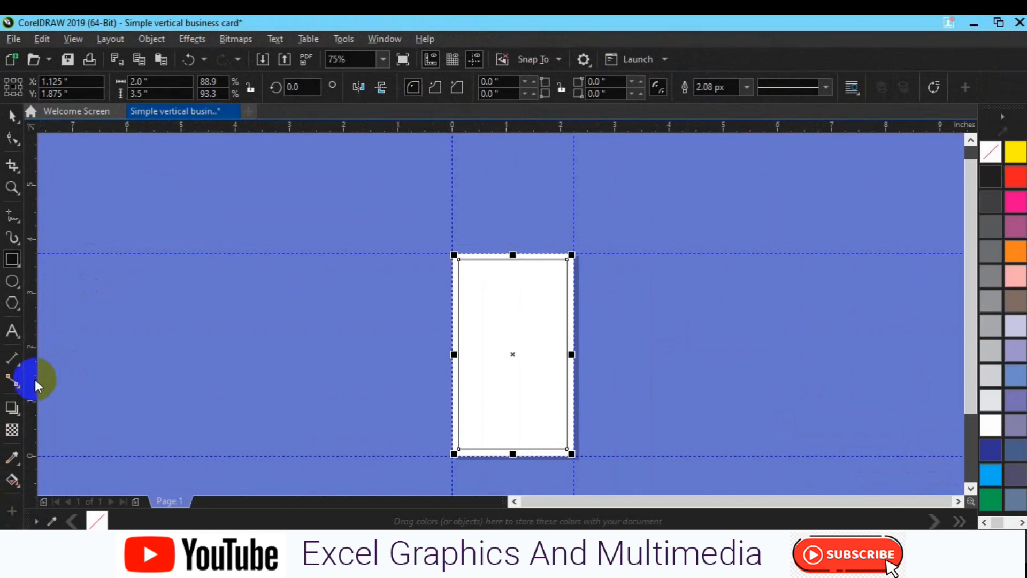
# Place guidelines along the 2.0 × 3.5 rectangle's left, top, bottom and right edges
pyautogui.moveTo(34, 384); pyautogui.dragTo(459, 375)
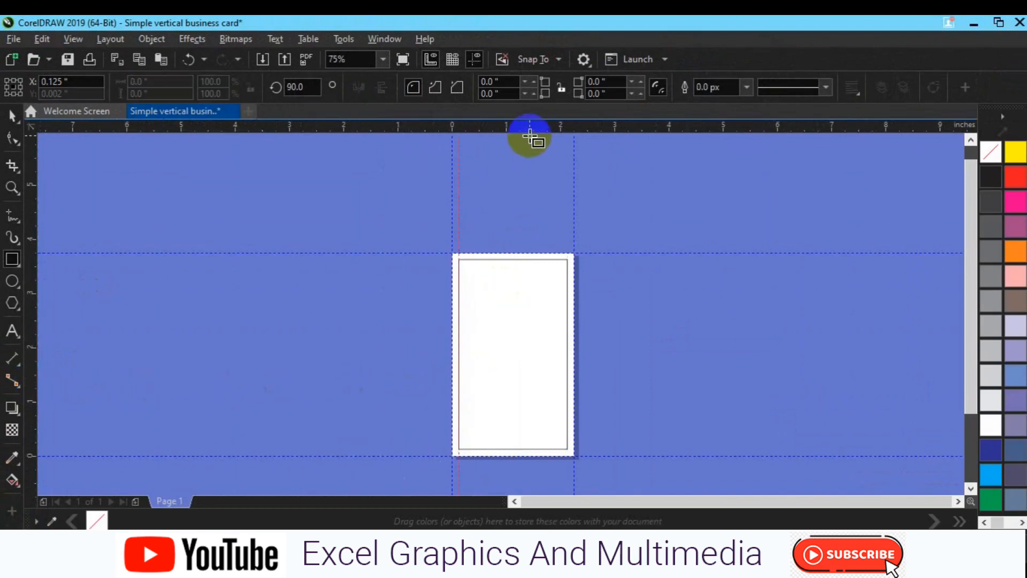
pyautogui.moveTo(536, 259); pyautogui.dragTo(537, 259)
pyautogui.moveTo(520, 210); pyautogui.dragTo(531, 446)
pyautogui.press('space')
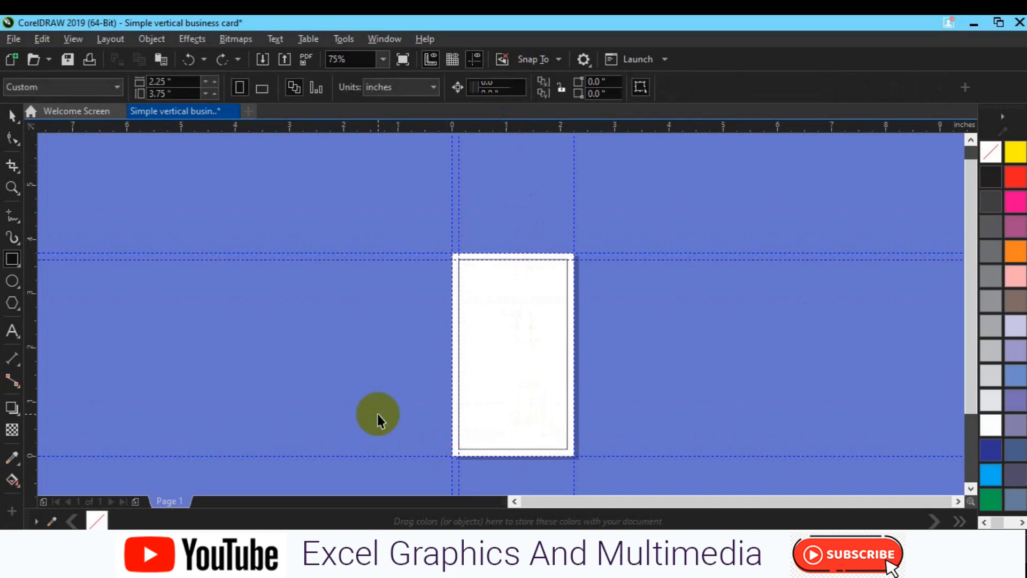
pyautogui.moveTo(493, 127); pyautogui.dragTo(520, 454)
pyautogui.moveTo(27, 385); pyautogui.dragTo(567, 348)
pyautogui.click(504, 360)
# Resize the rectangle to 1.75 × 3.25 inches
pyautogui.click(136, 83)
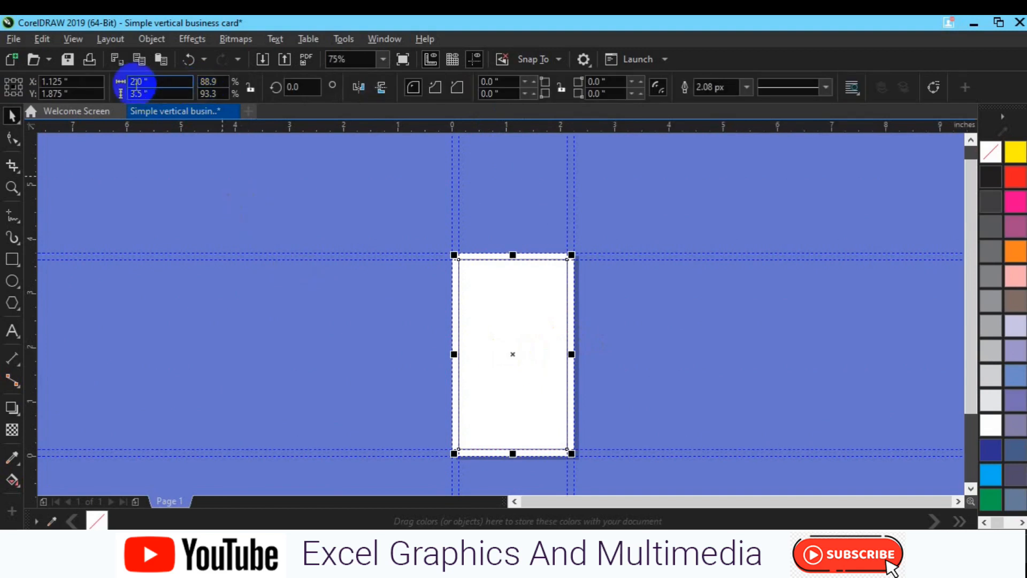
pyautogui.write('1')
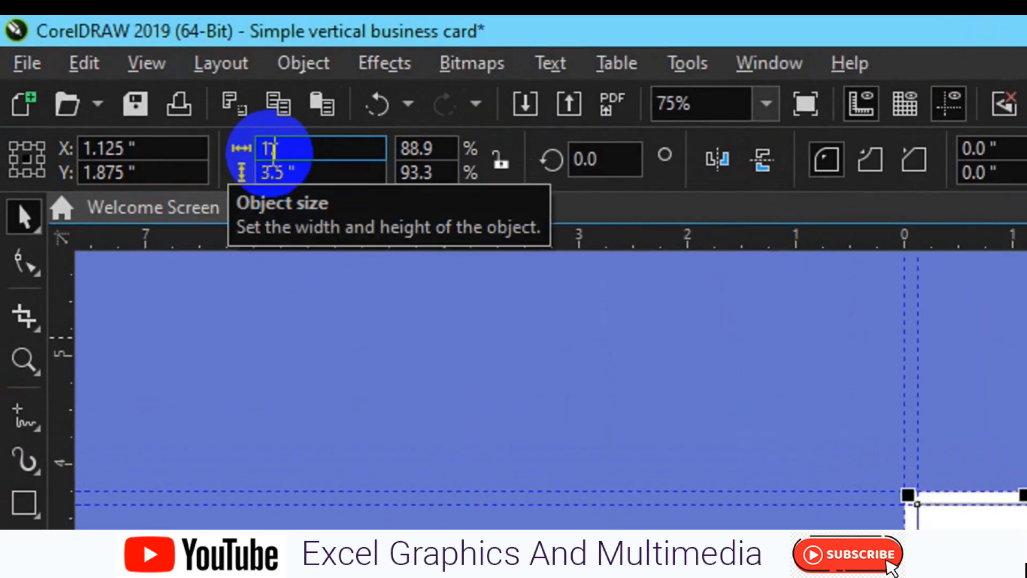
pyautogui.write('.75')
pyautogui.click(282, 173)
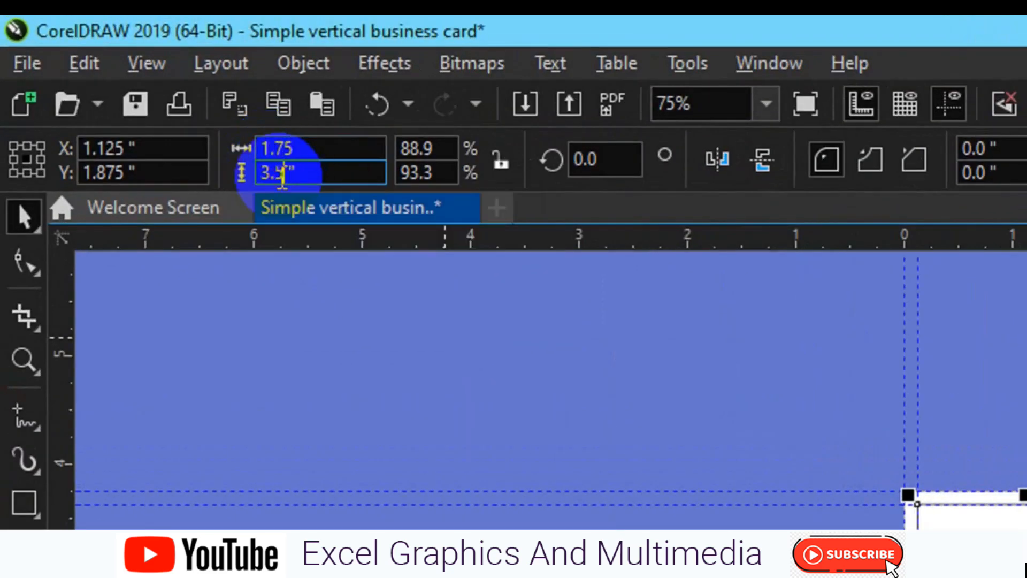
pyautogui.doubleClick(282, 172)
pyautogui.write('3.')
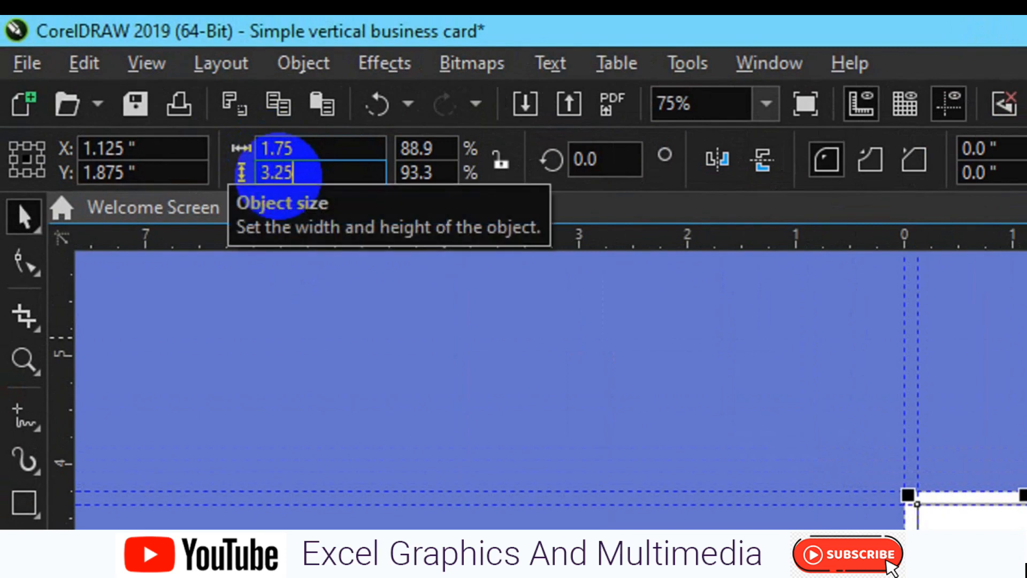
pyautogui.write('25')
pyautogui.press('Return')
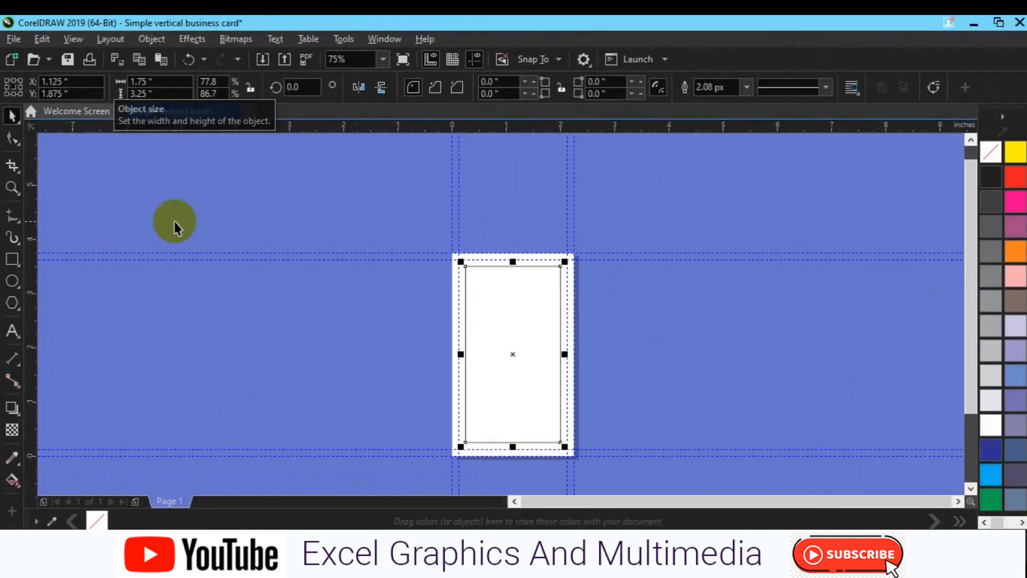
# Guide the 1.75 × 3.25 rectangle's edges, then delete the inner rectangle
pyautogui.moveTo(35, 359); pyautogui.dragTo(250, 353)
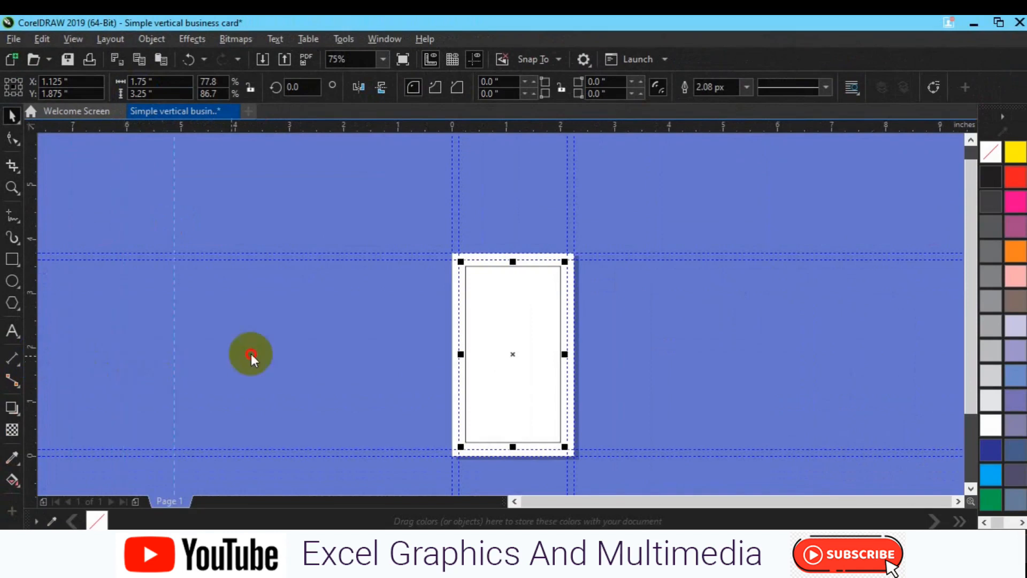
pyautogui.moveTo(428, 329); pyautogui.dragTo(464, 328)
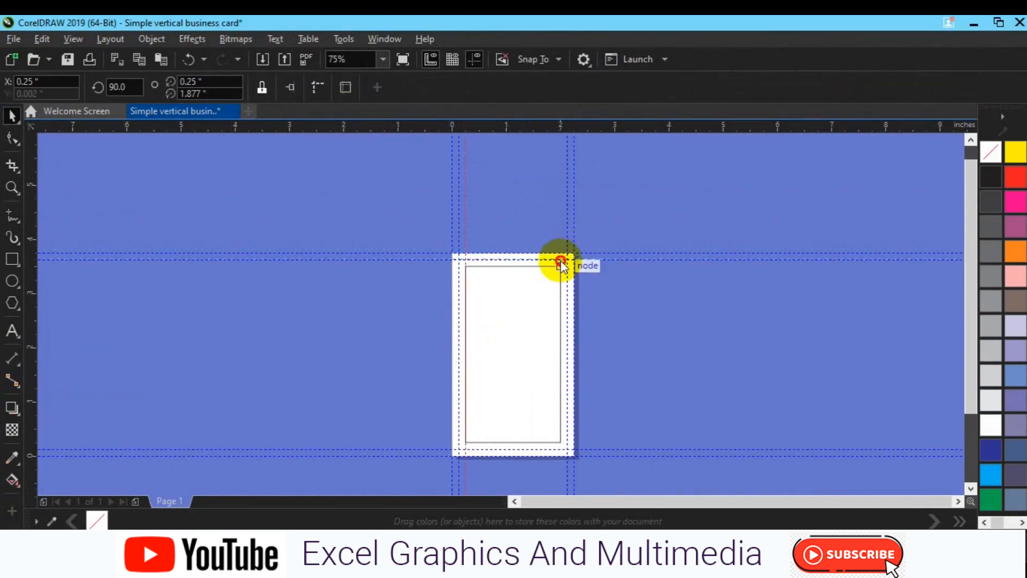
pyautogui.moveTo(522, 126); pyautogui.dragTo(551, 442)
pyautogui.moveTo(34, 337); pyautogui.dragTo(560, 300)
pyautogui.click(517, 360)
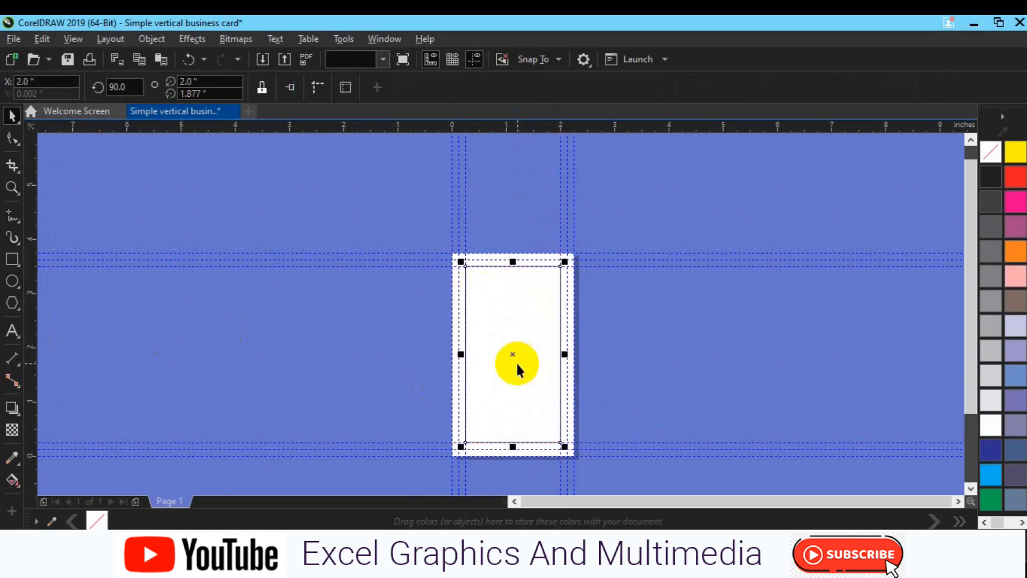
pyautogui.press('Delete')
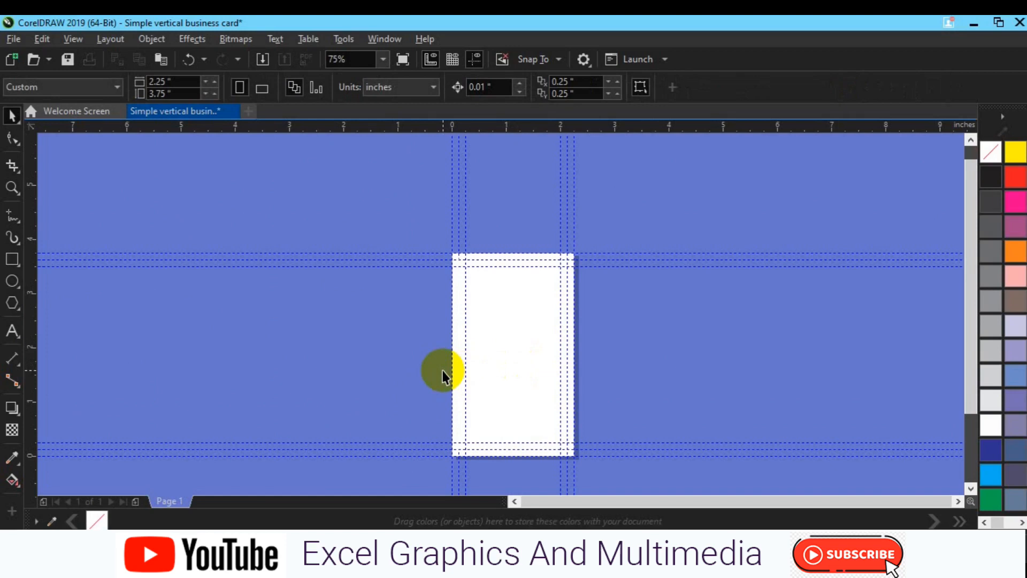
# Add a new page-sized rectangle and recentre the card in view
pyautogui.click(11, 264)
pyautogui.doubleClick(11, 262)
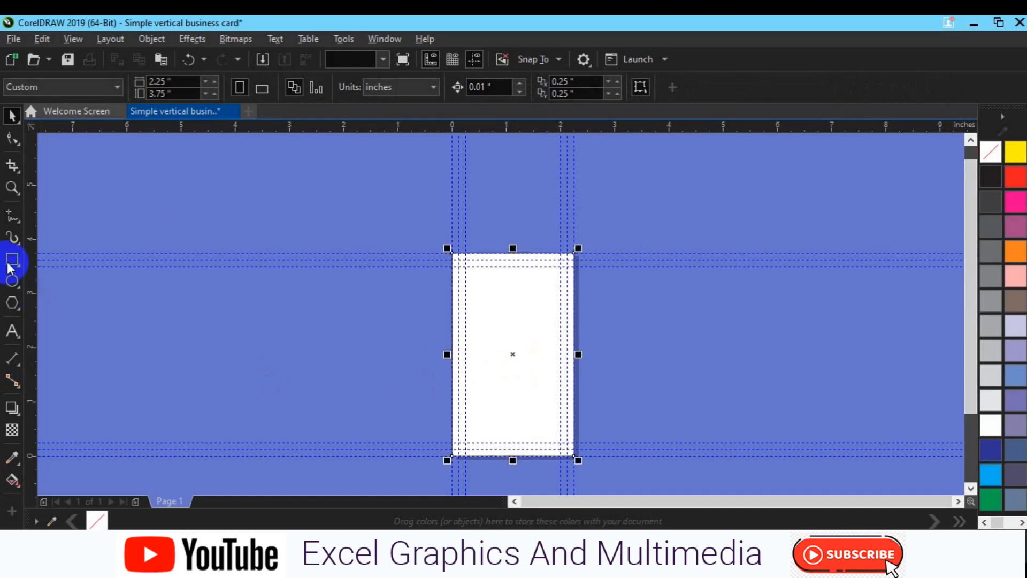
pyautogui.click(275, 394)
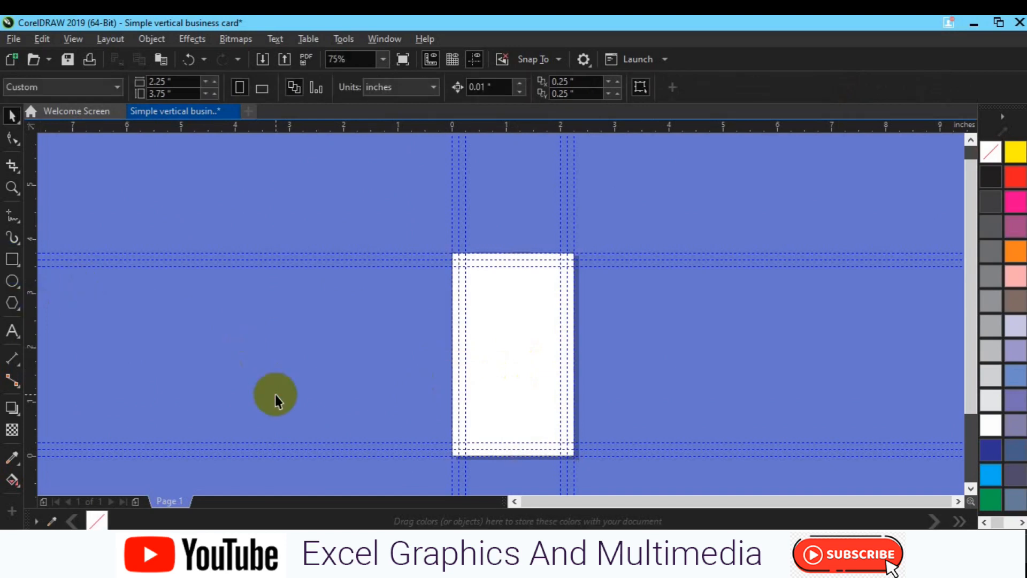
pyautogui.scroll(1, 275, 394)
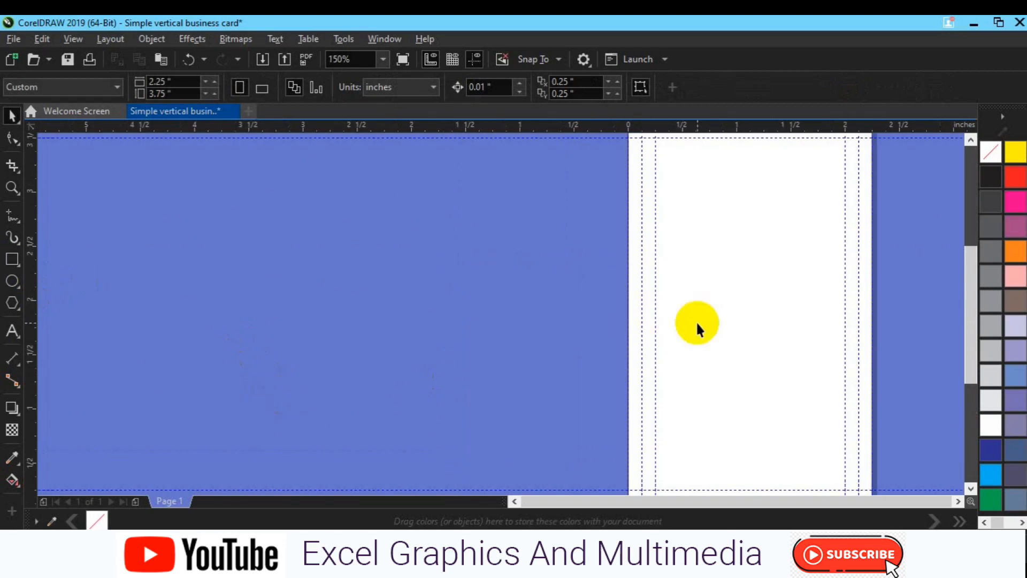
pyautogui.press('h')
pyautogui.moveTo(722, 307); pyautogui.dragTo(452, 340)
pyautogui.scroll(-1, 452, 341)
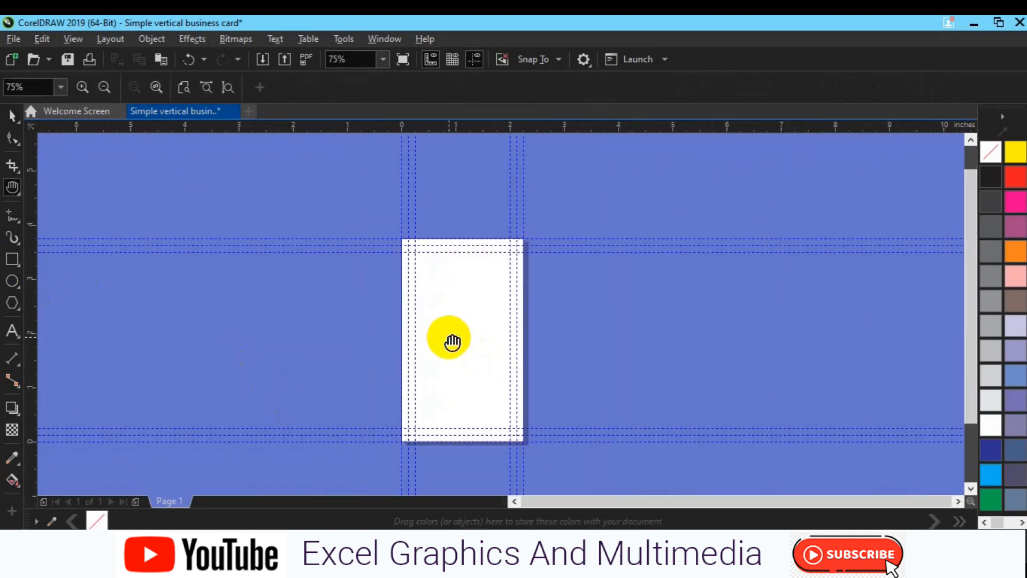
pyautogui.press('space')
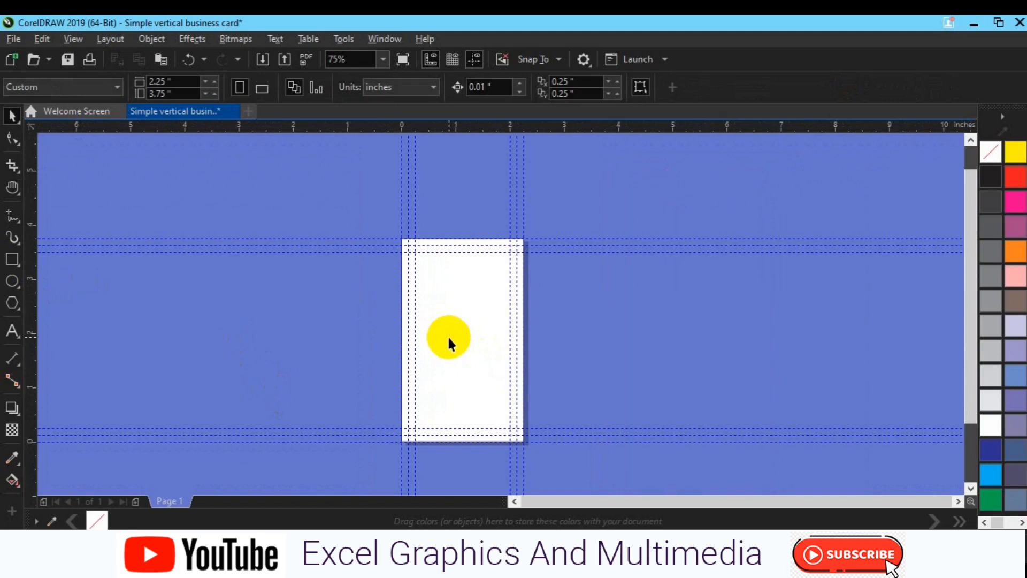
pyautogui.click(8, 261)
# Draw two overlapping rectangles at the card's top-left, snapping the top edge to the guide
pyautogui.moveTo(398, 238); pyautogui.dragTo(466, 352)
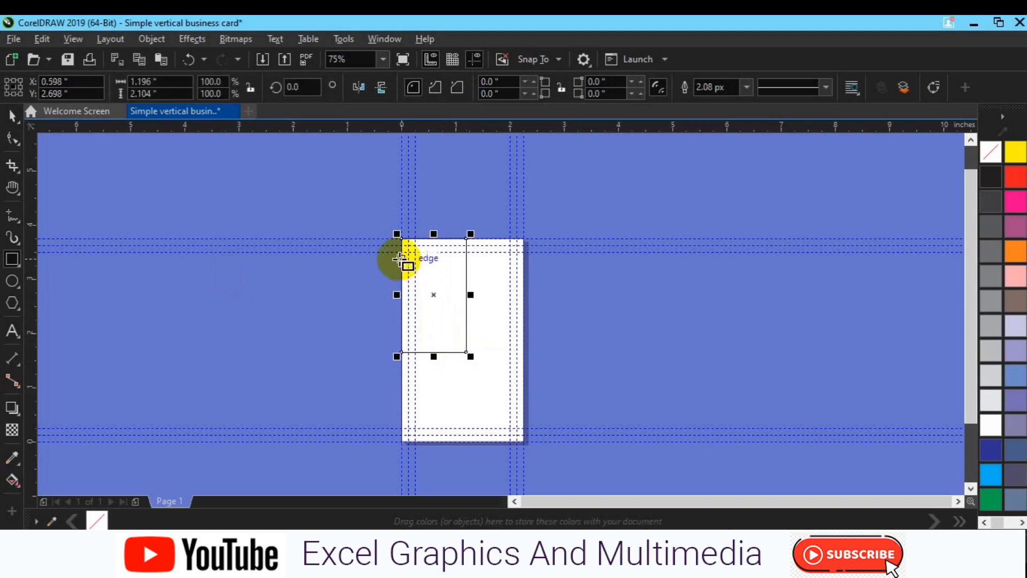
pyautogui.moveTo(400, 259); pyautogui.dragTo(510, 375)
pyautogui.moveTo(455, 254); pyautogui.dragTo(455, 247)
# Widen the smaller rectangle past the card's left edge into the bleed
pyautogui.press('space')
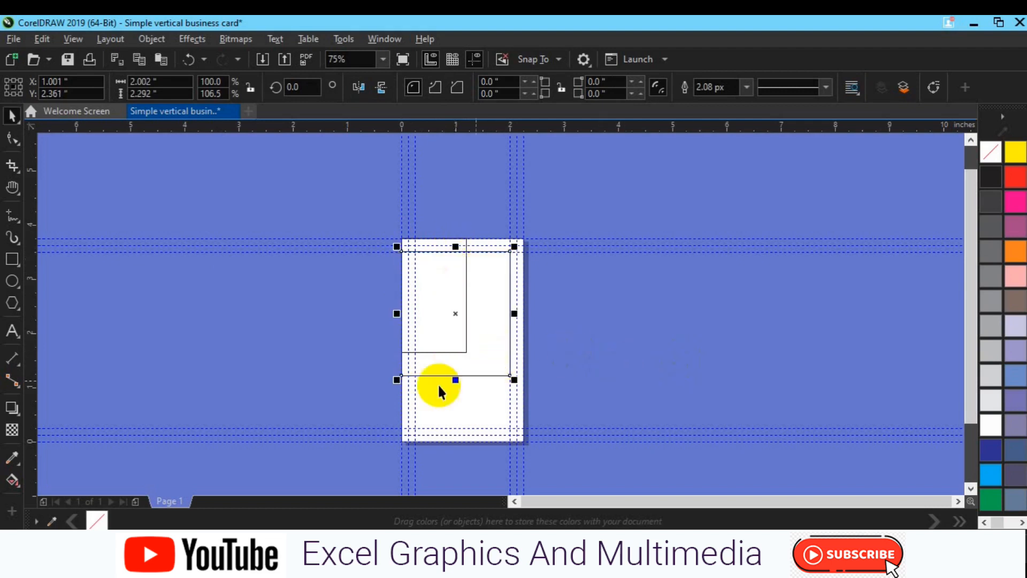
pyautogui.click(299, 362)
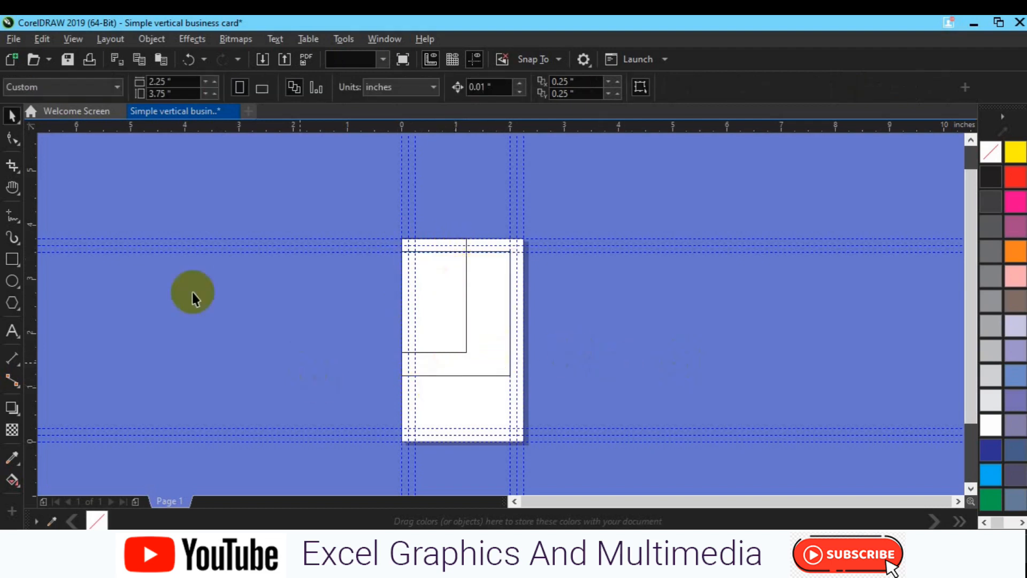
pyautogui.click(421, 324)
pyautogui.click(457, 239)
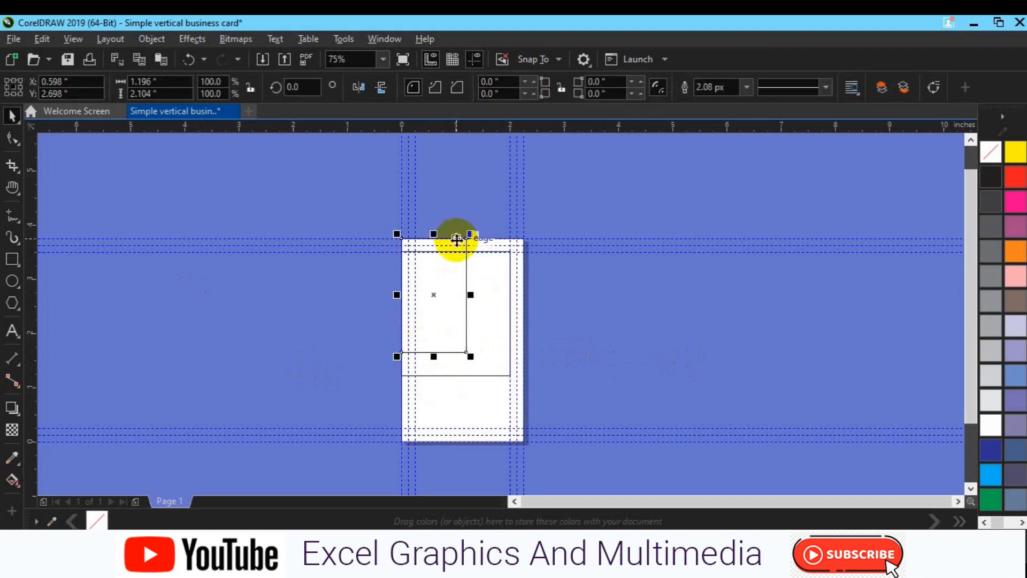
pyautogui.moveTo(397, 295); pyautogui.dragTo(385, 294)
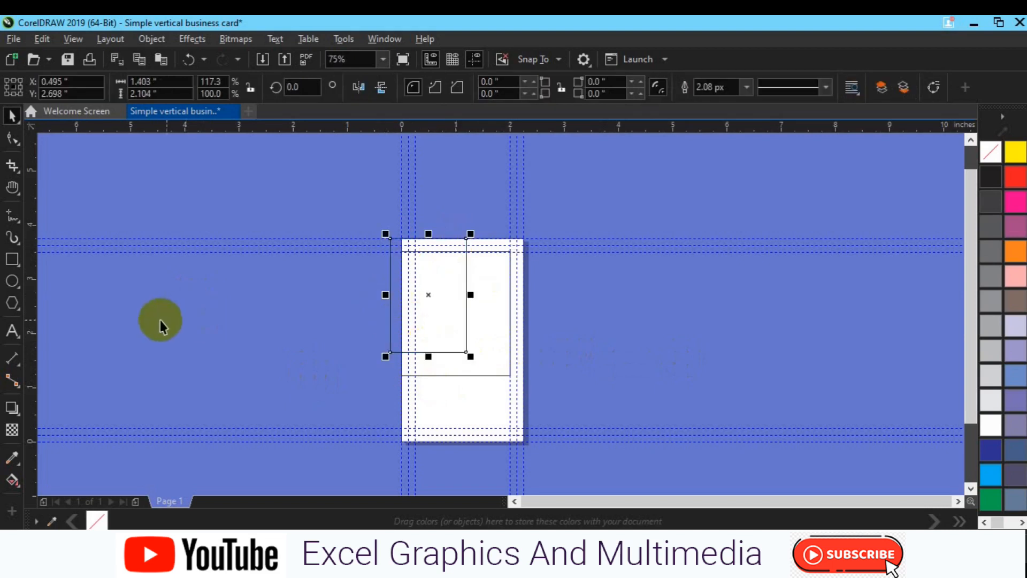
# Smart Fill the rectangle regions into shapes, colour the large one light grey, and send it back
pyautogui.click(15, 489)
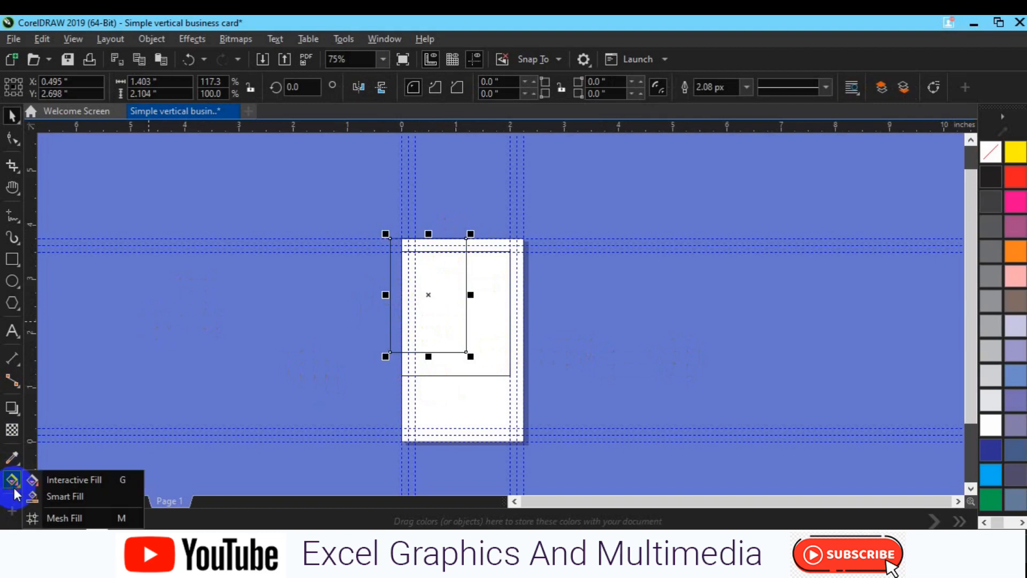
pyautogui.click(53, 494)
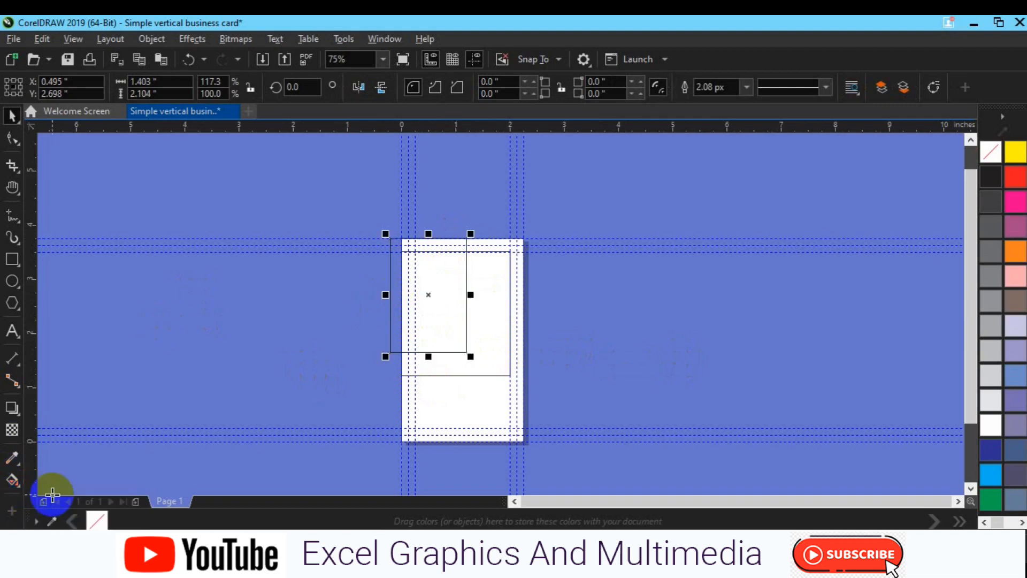
pyautogui.click(429, 298)
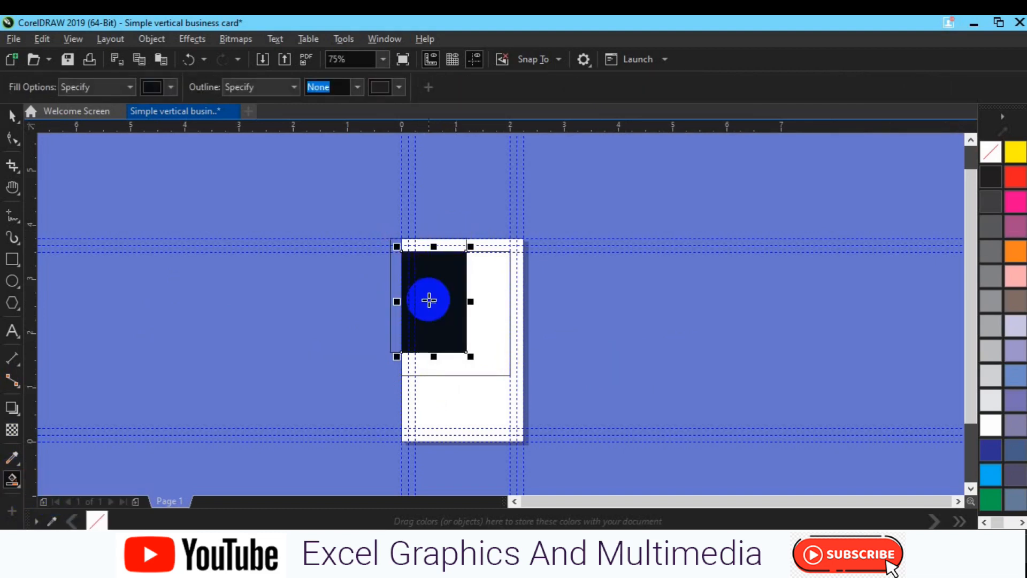
pyautogui.click(434, 247)
pyautogui.click(481, 298)
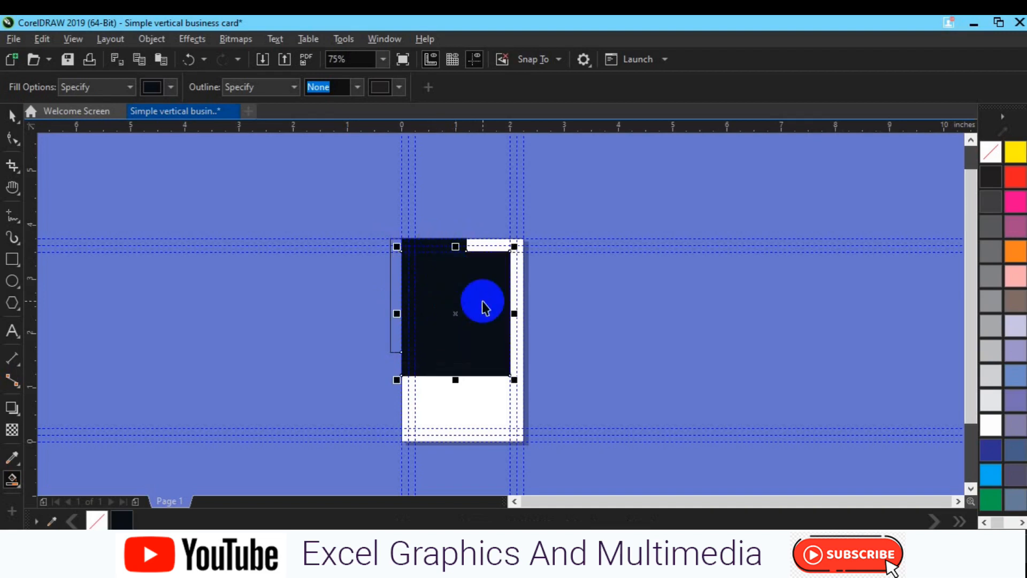
pyautogui.press('space')
pyautogui.click(991, 350)
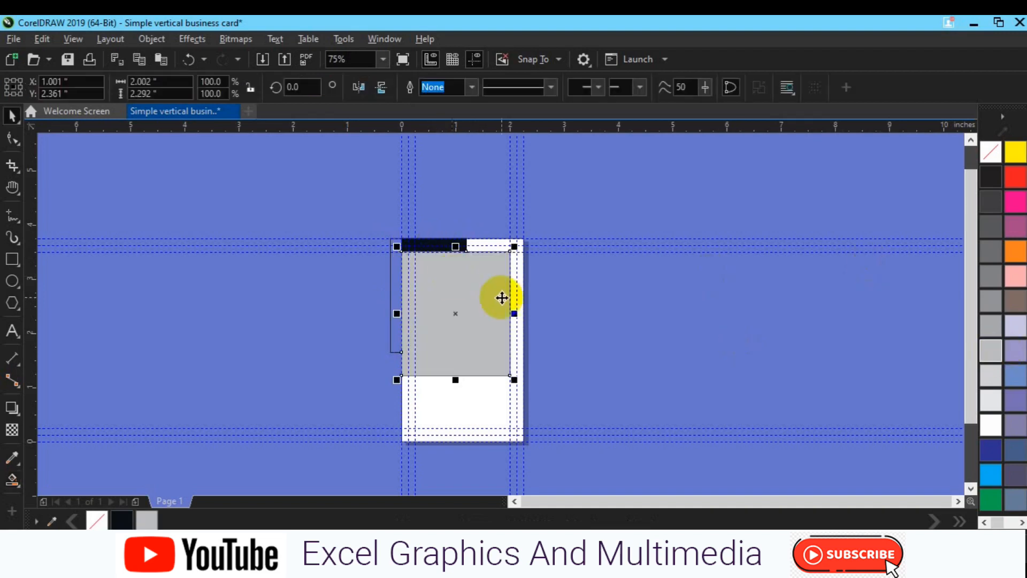
pyautogui.rightClick(502, 298)
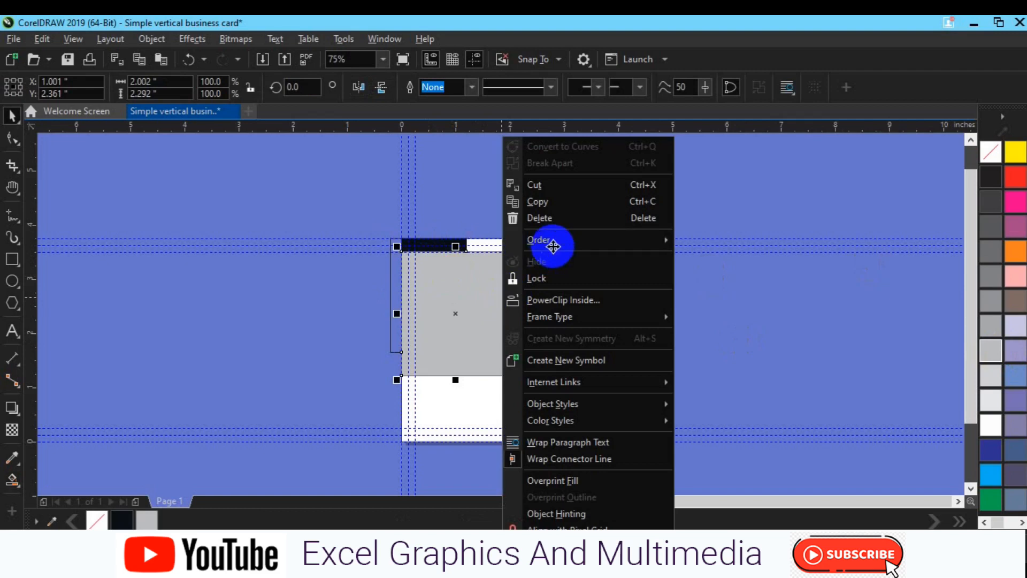
pyautogui.moveTo(552, 242)
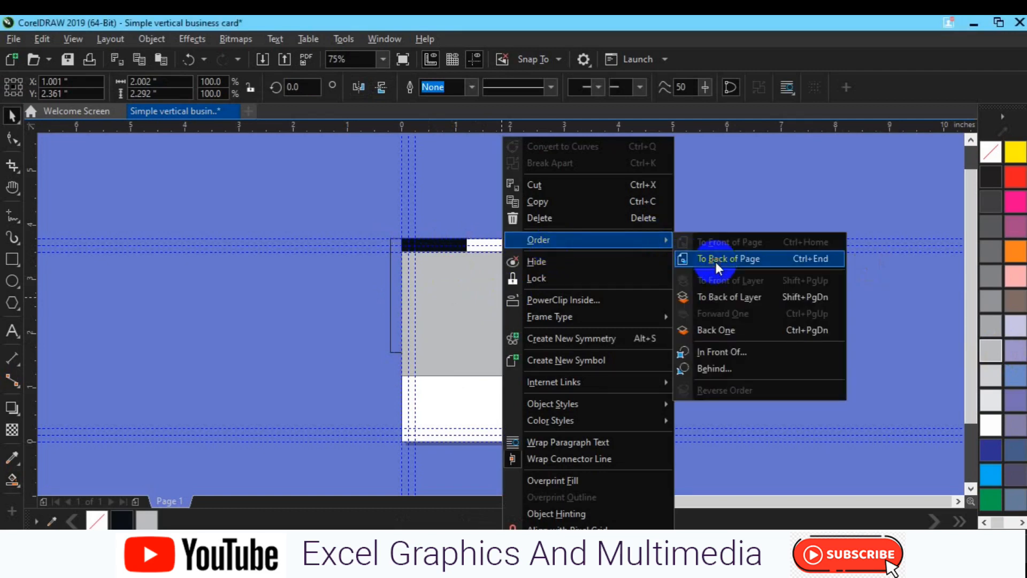
pyautogui.click(686, 262)
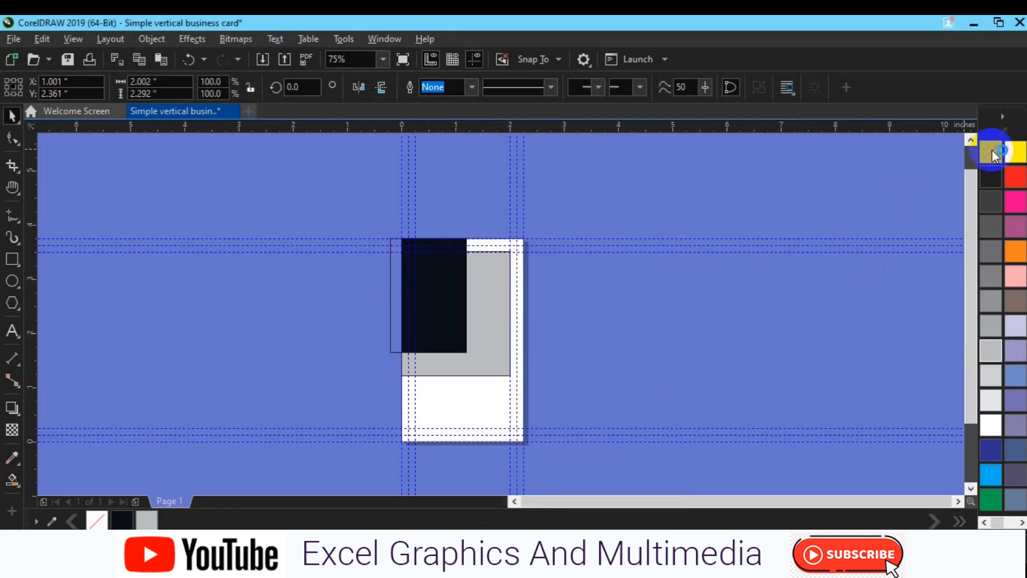
# Weld the two dark shapes into one and remove outlines from all shapes
pyautogui.click(501, 307)
pyautogui.click(449, 337)
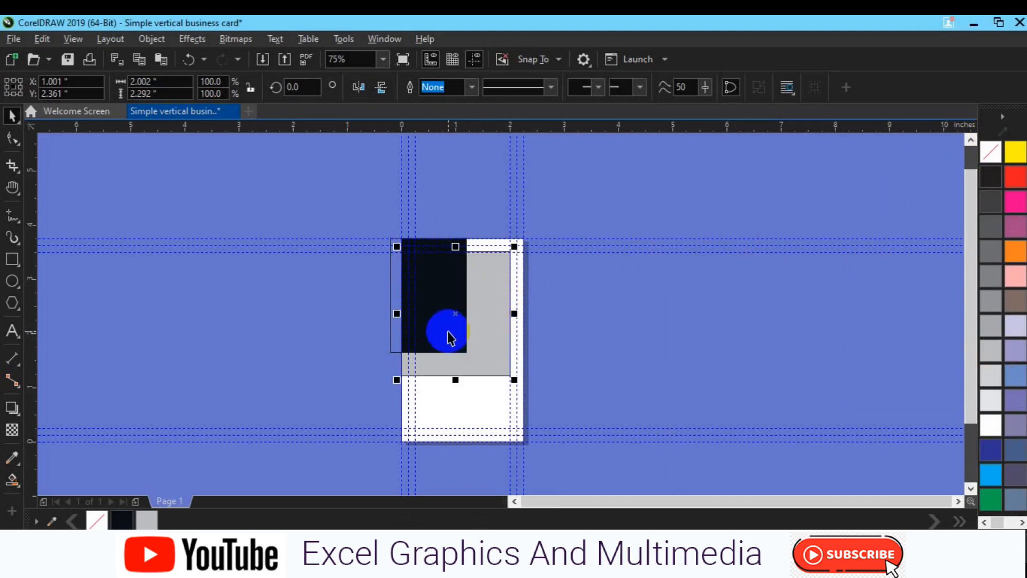
pyautogui.keyDown('shift'); pyautogui.click(458, 247); pyautogui.keyUp('shift')
pyautogui.click(441, 88)
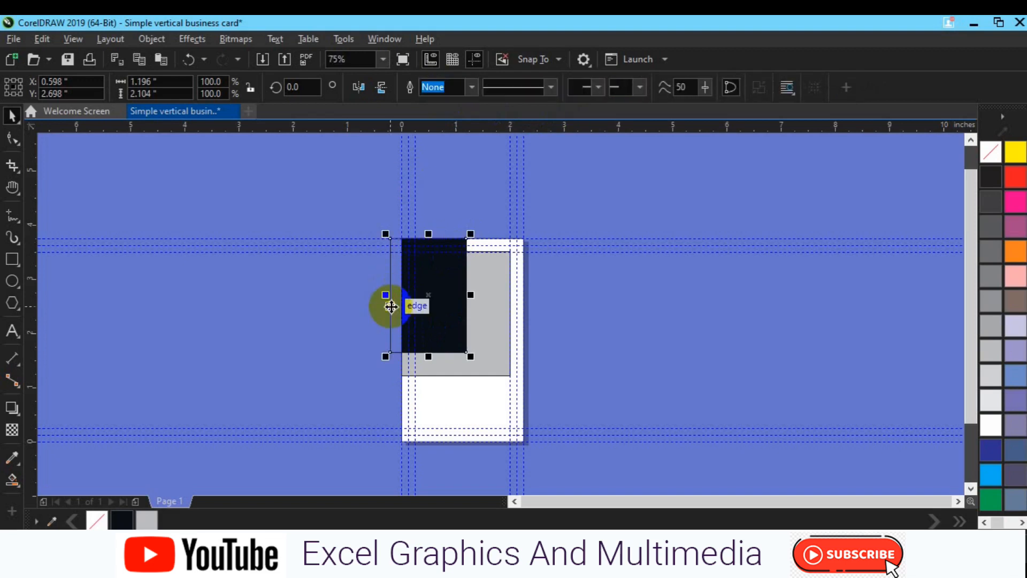
pyautogui.moveTo(326, 213); pyautogui.dragTo(546, 408)
pyautogui.rightClick(994, 152)
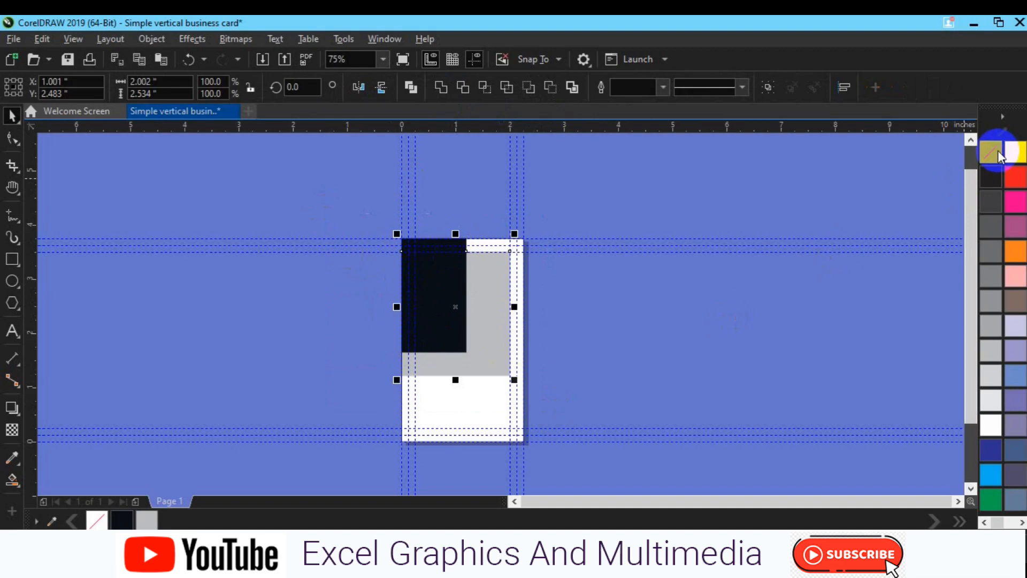
pyautogui.click(460, 367)
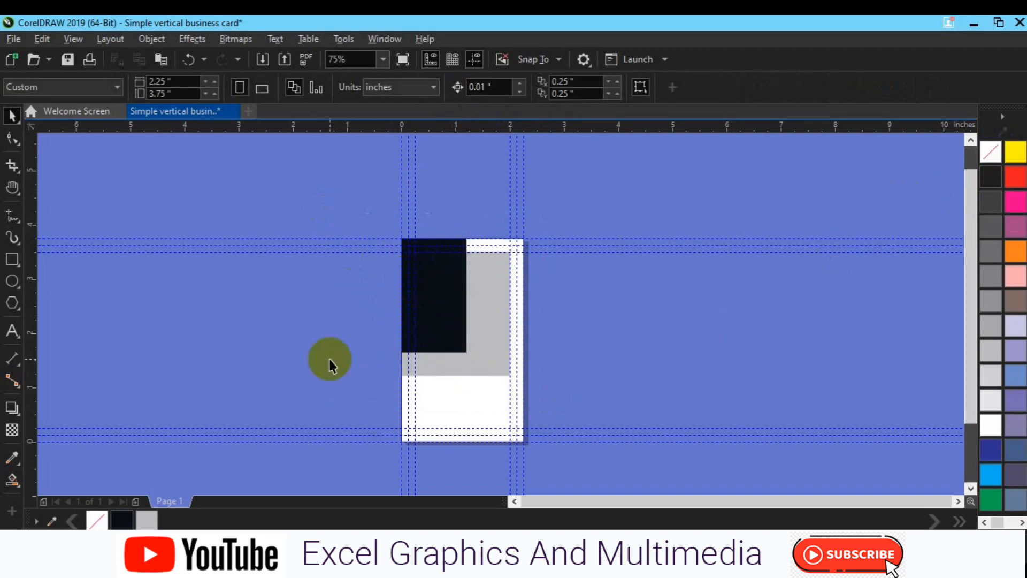
# Fill the card background rectangle 90% Black and send it to the back of the page
pyautogui.click(466, 405)
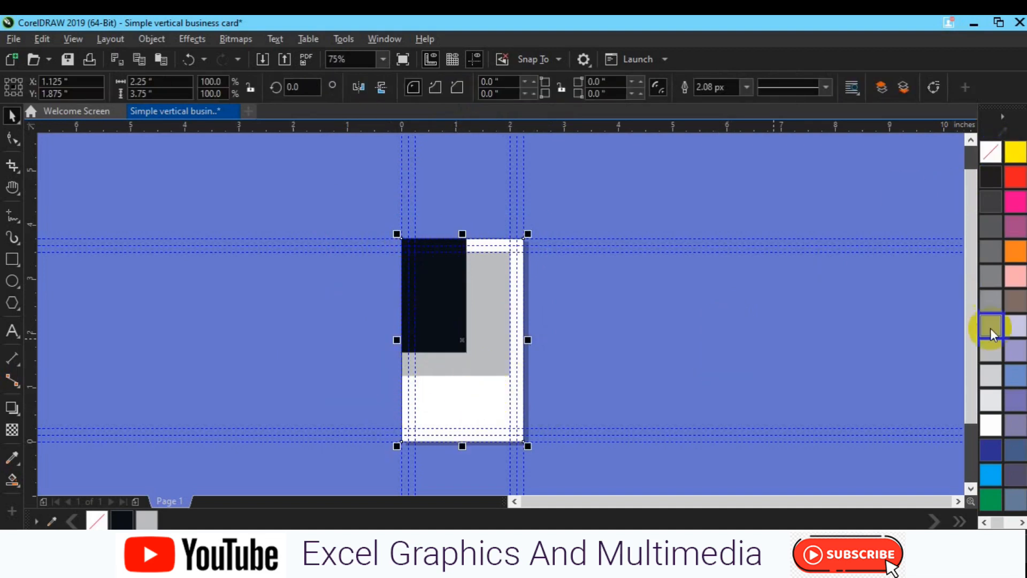
pyautogui.click(992, 282)
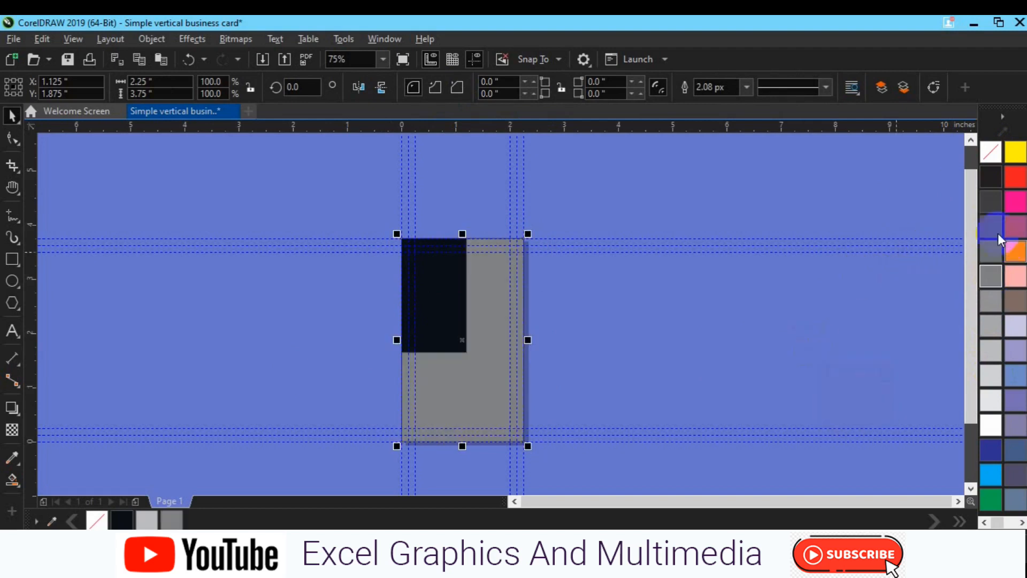
pyautogui.click(991, 201)
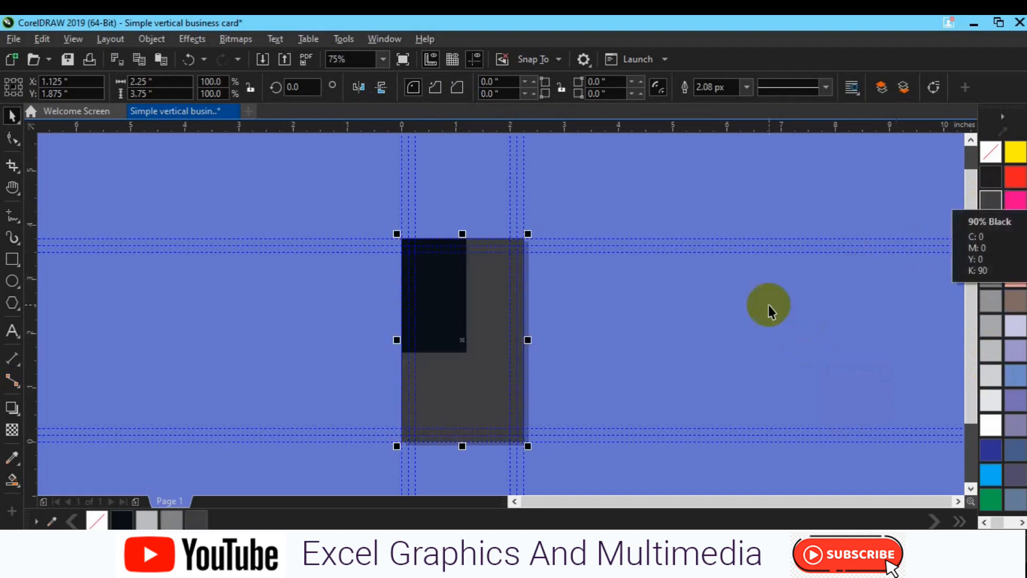
pyautogui.rightClick(476, 420)
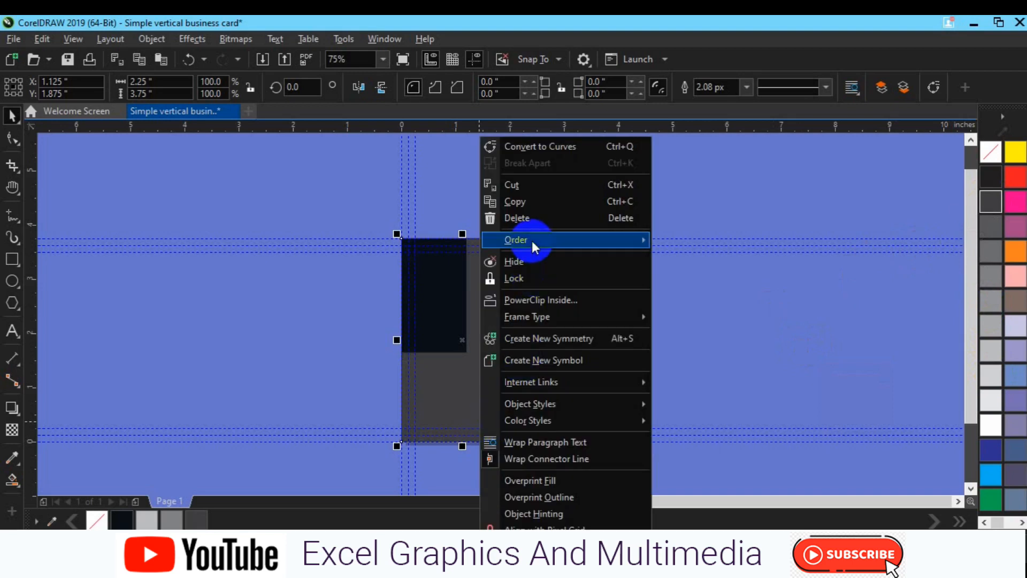
pyautogui.moveTo(533, 243)
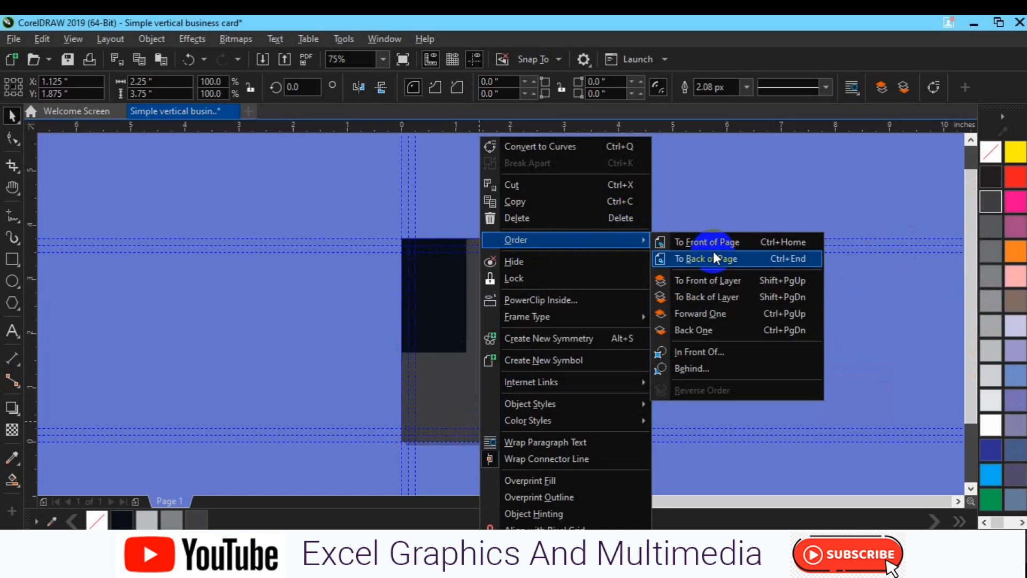
pyautogui.click(715, 258)
pyautogui.click(675, 356)
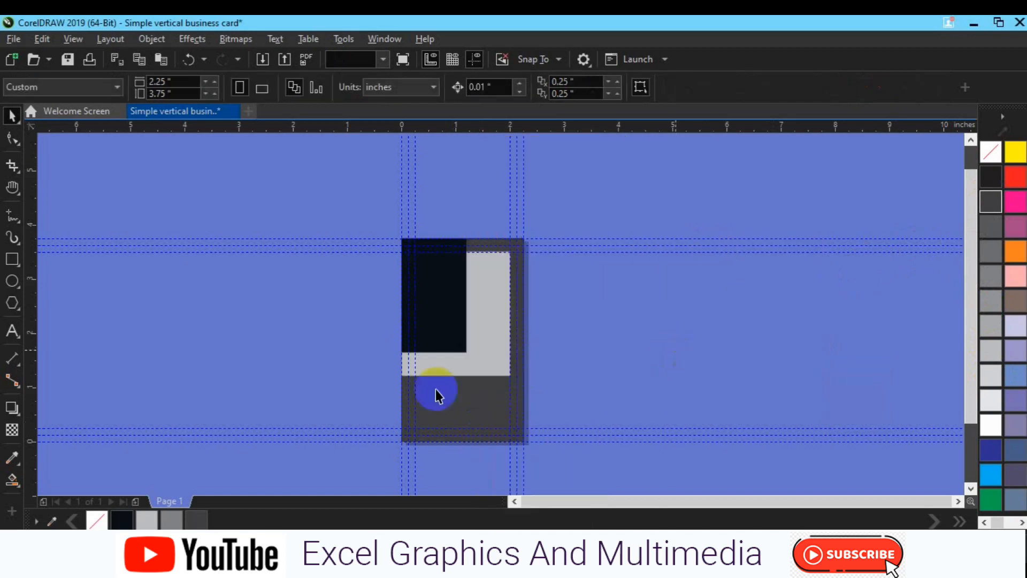
pyautogui.click(493, 350)
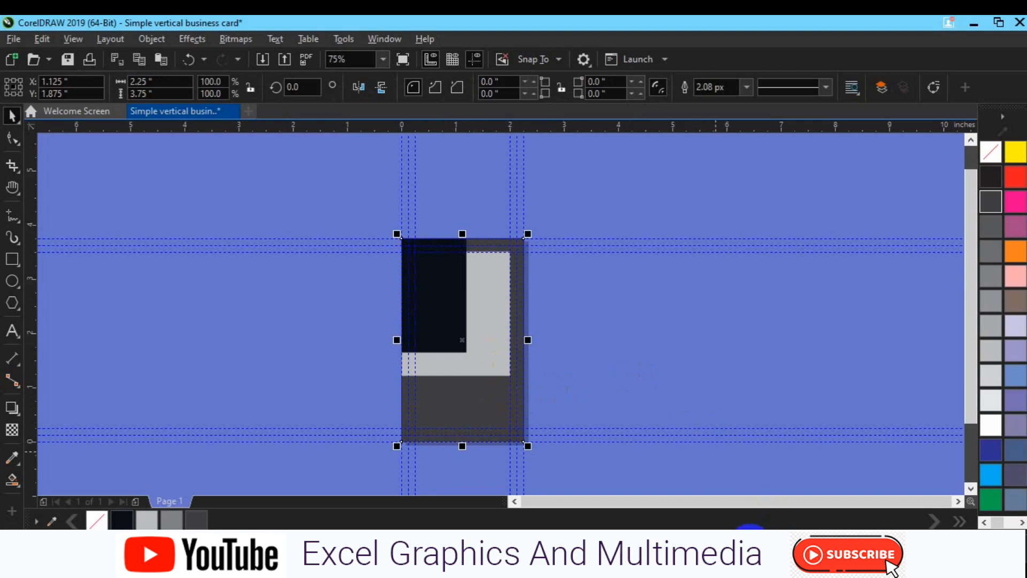
# Change the background fill from 90% Black to the custom near-black blue-grey #2A2C2E
pyautogui.doubleClick(749, 541)
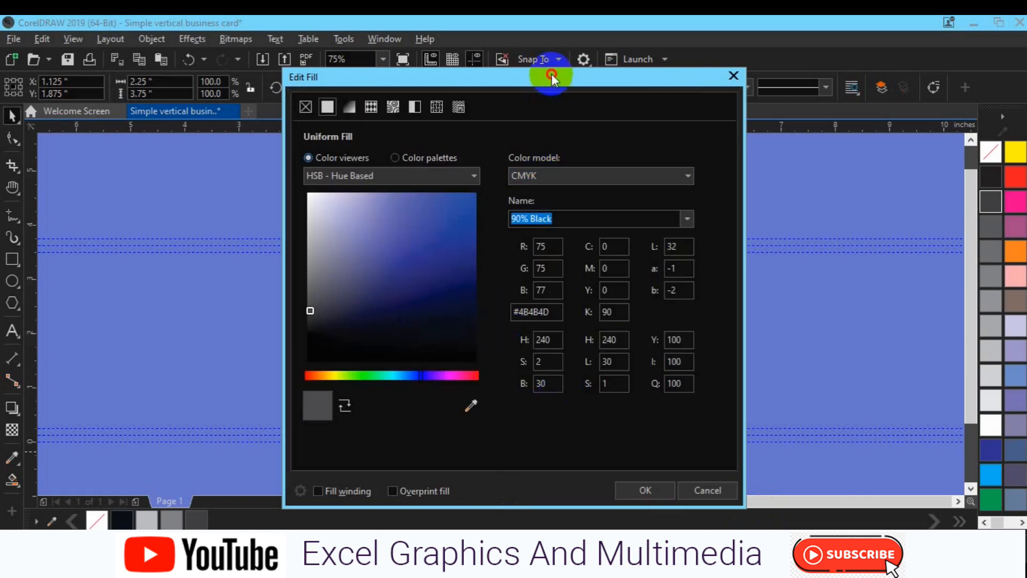
pyautogui.moveTo(551, 75); pyautogui.dragTo(864, 70)
pyautogui.click(777, 331)
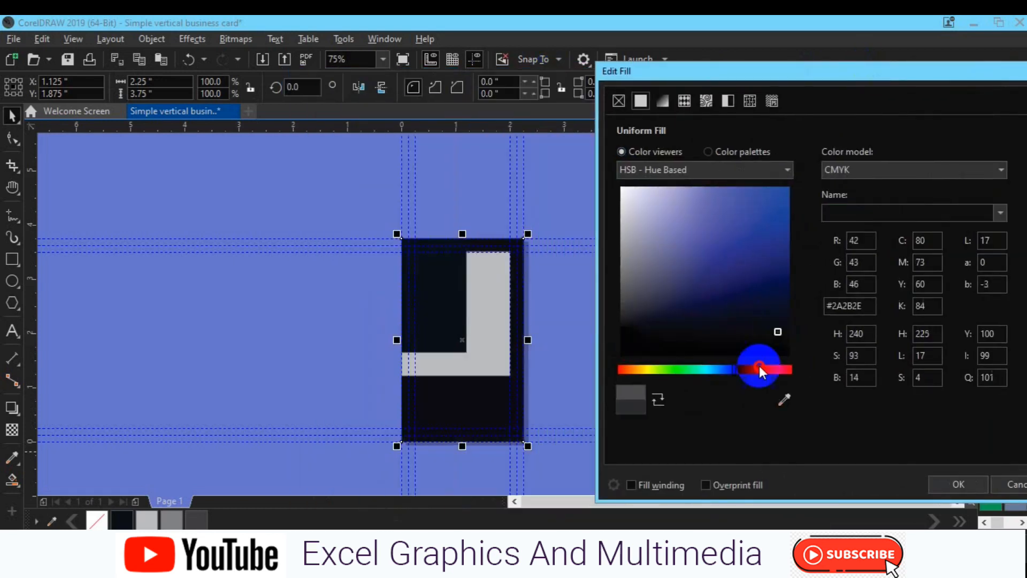
pyautogui.click(723, 368)
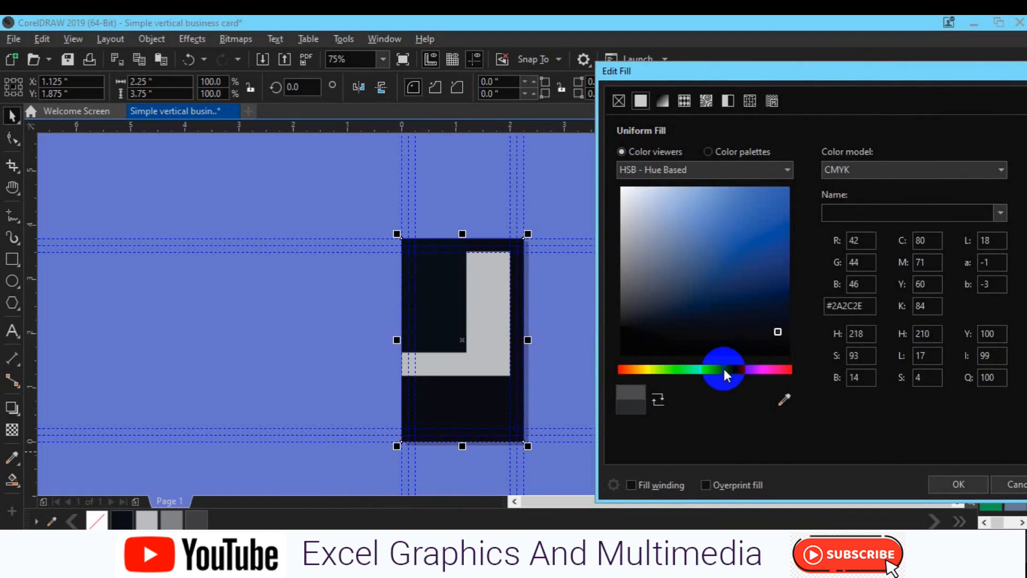
pyautogui.moveTo(768, 320); pyautogui.dragTo(781, 319)
pyautogui.click(940, 476)
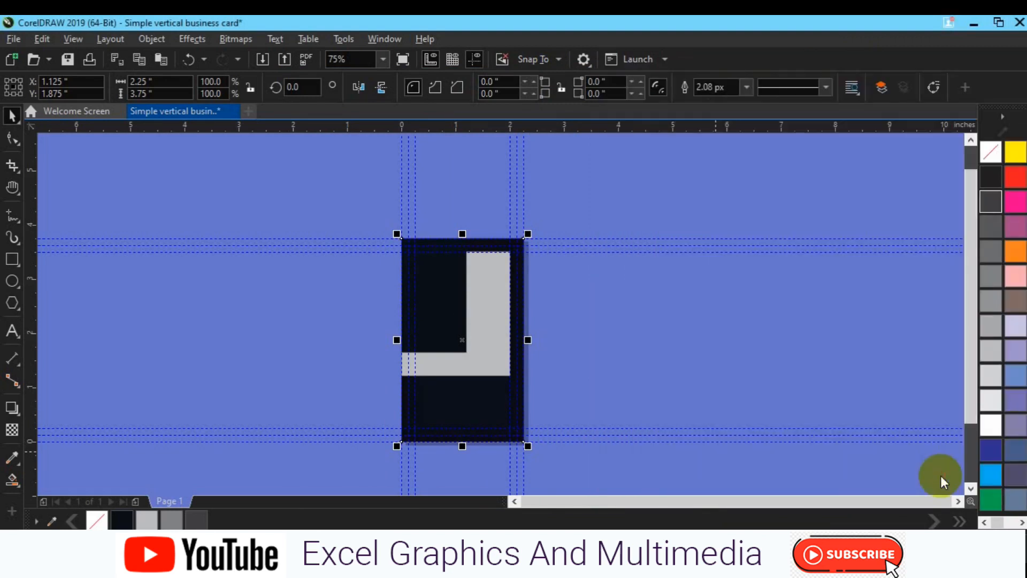
pyautogui.click(451, 368)
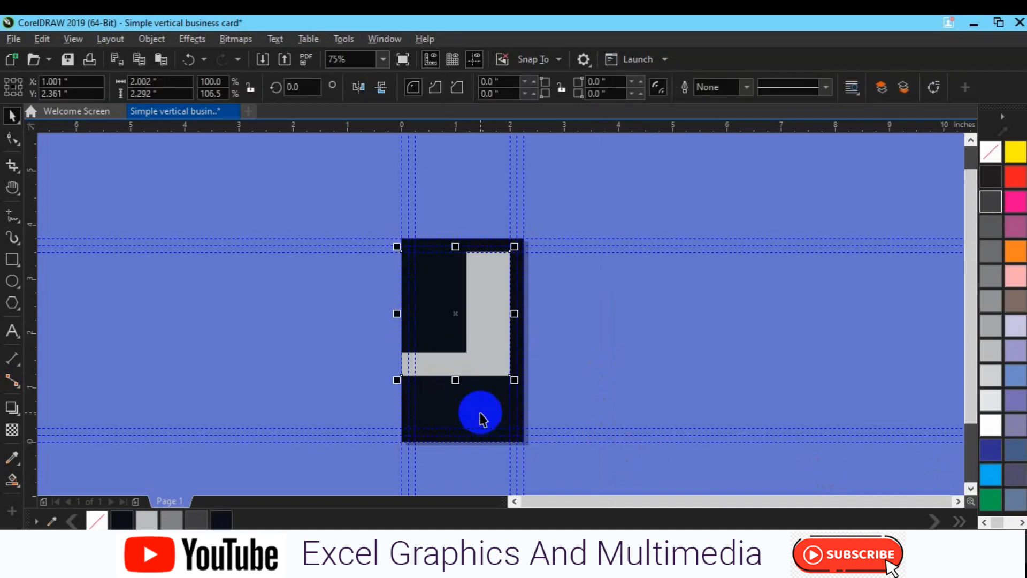
# Shorten the dark top-left block, raise the L shape's bottom, and fill the L dark grey
pyautogui.scroll(2, 479, 419)
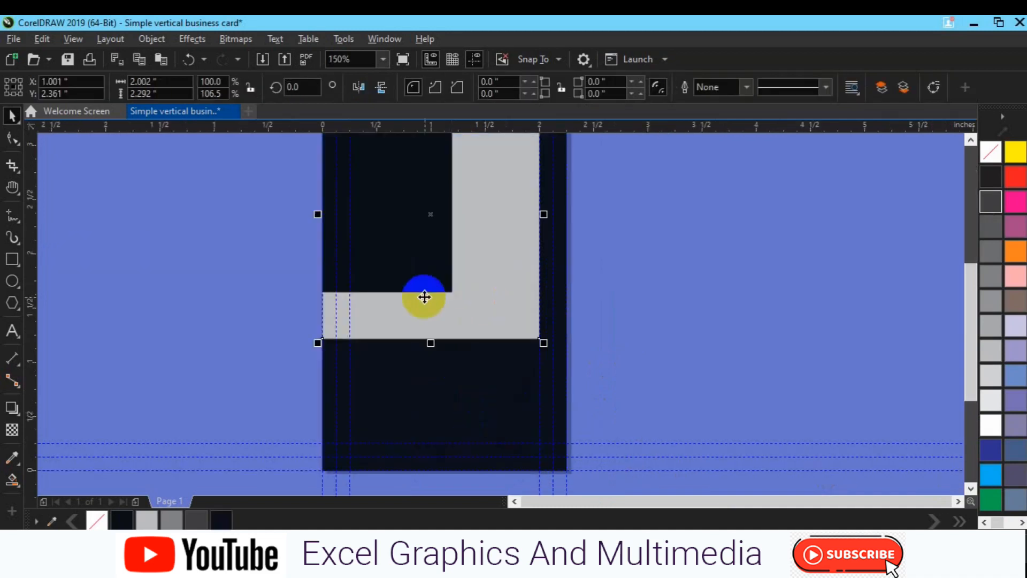
pyautogui.click(412, 276)
pyautogui.moveTo(388, 295); pyautogui.dragTo(387, 273)
pyautogui.click(395, 326)
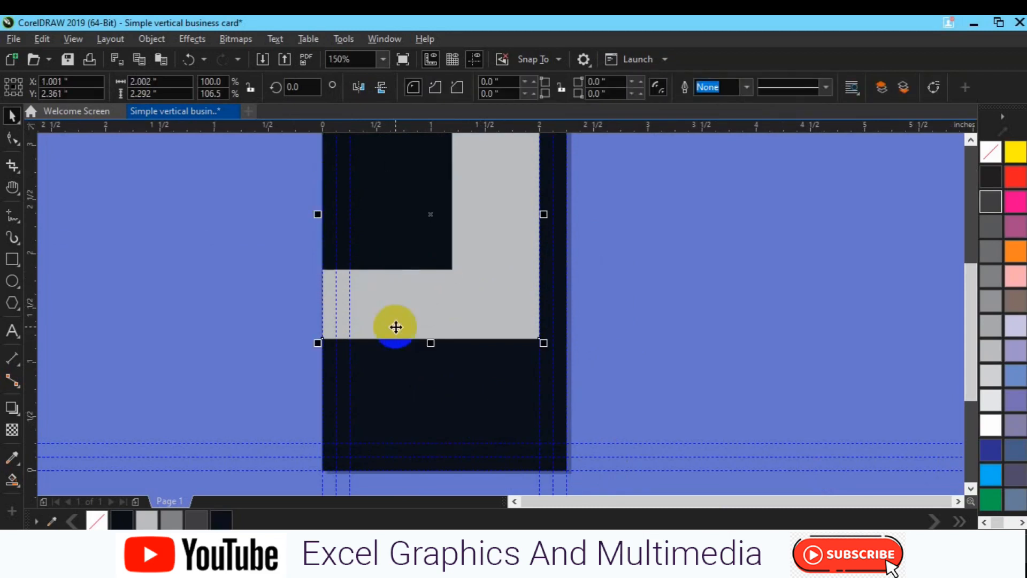
pyautogui.moveTo(432, 340); pyautogui.dragTo(431, 320)
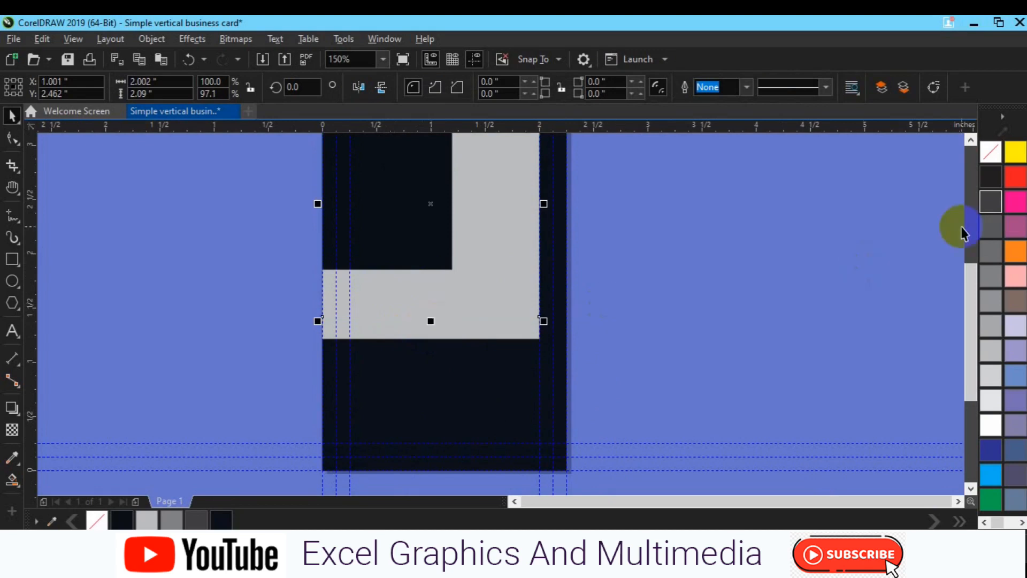
pyautogui.click(990, 225)
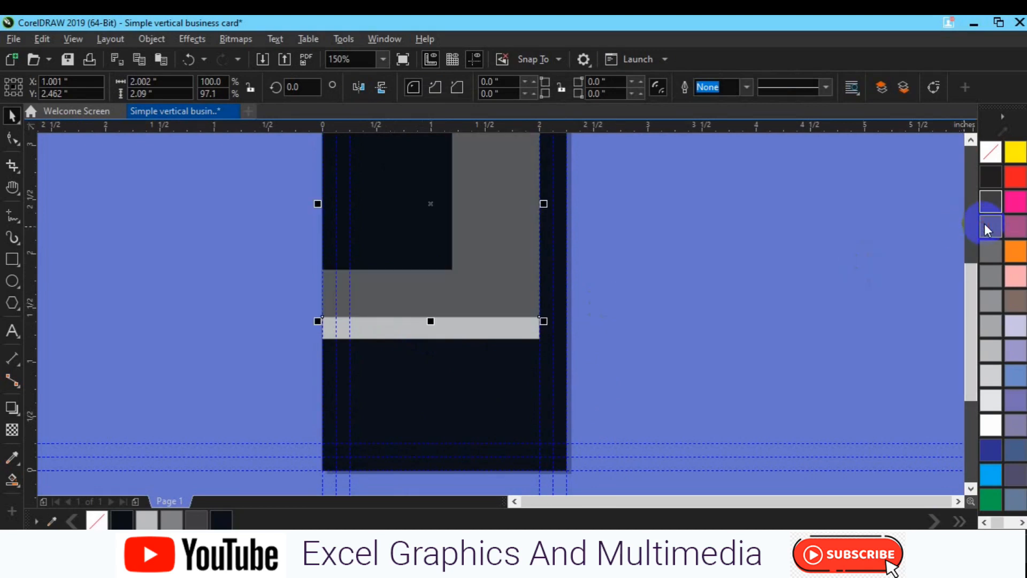
# Delete the light grey strip
pyautogui.click(490, 332)
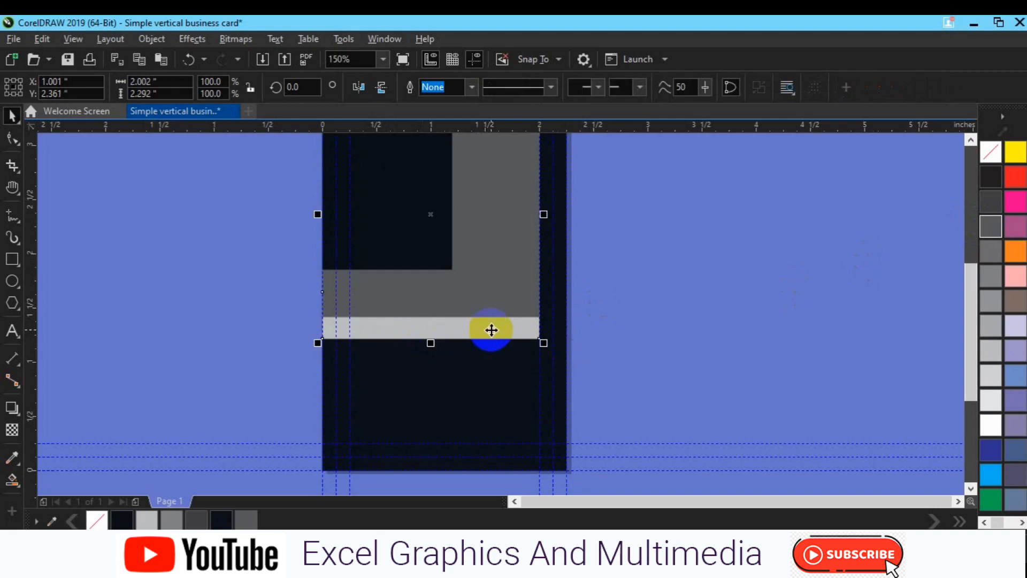
pyautogui.press('Delete')
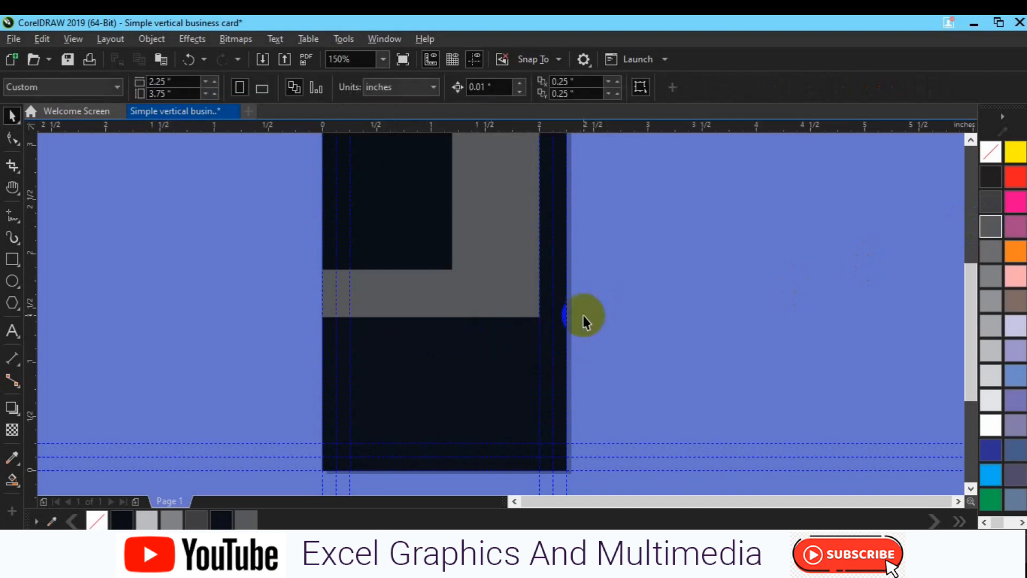
pyautogui.click(971, 140)
pyautogui.click(972, 140)
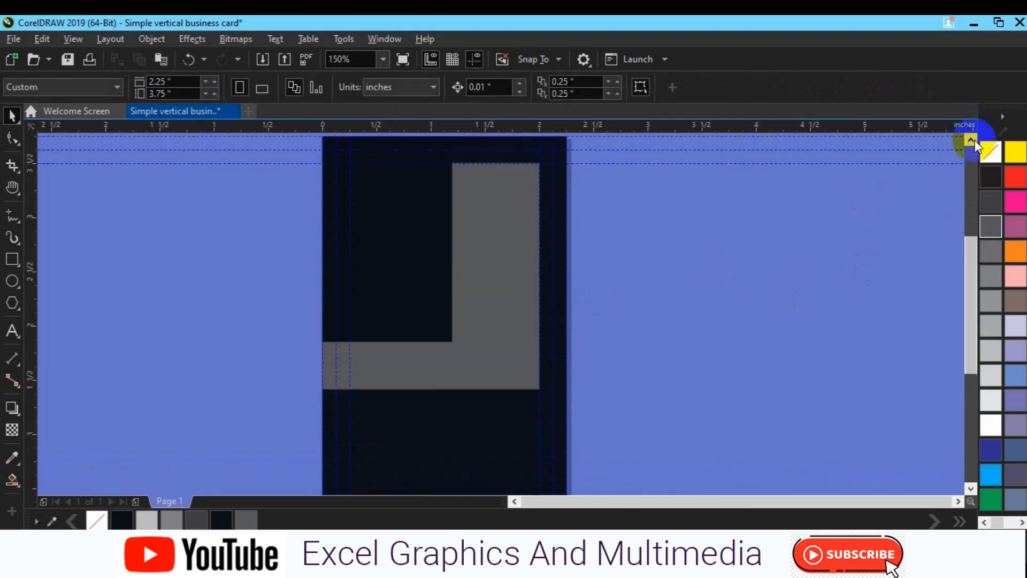
pyautogui.click(971, 139)
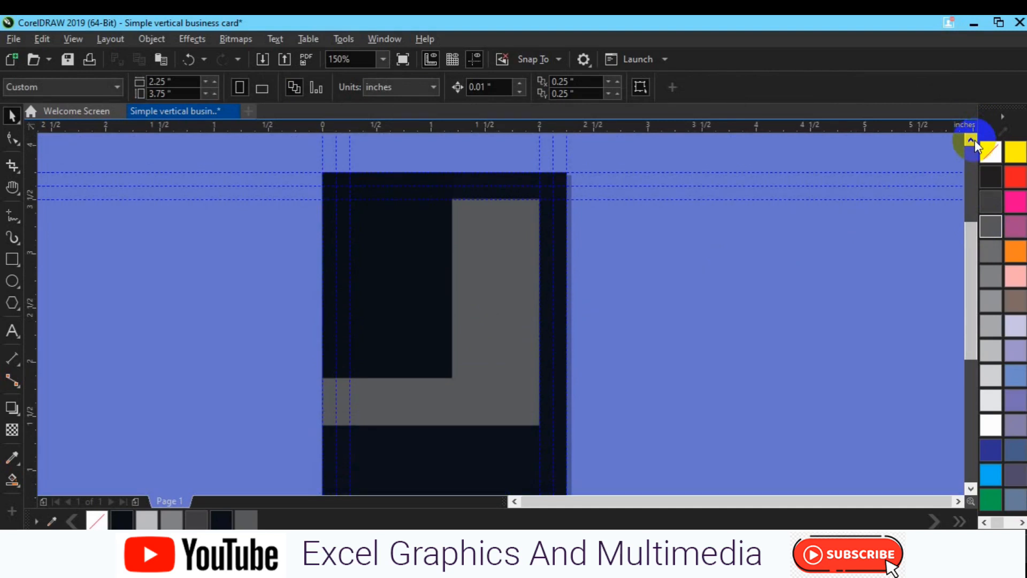
# Extend the grey L panel's bottom edge further down the card
pyautogui.press('h')
pyautogui.moveTo(472, 447); pyautogui.dragTo(481, 337)
pyautogui.press('space')
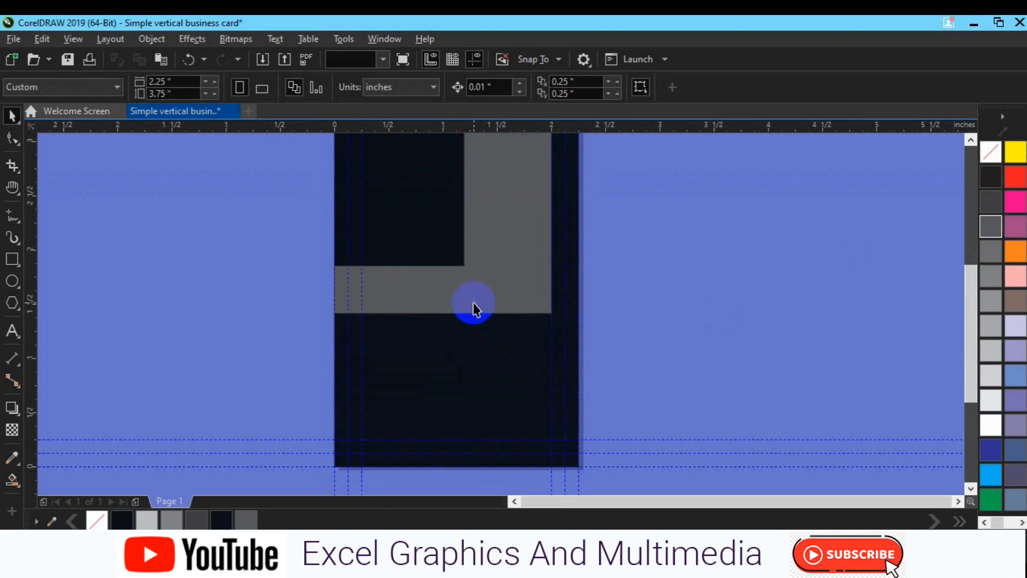
pyautogui.click(473, 303)
pyautogui.moveTo(443, 318); pyautogui.dragTo(442, 328)
pyautogui.click(609, 338)
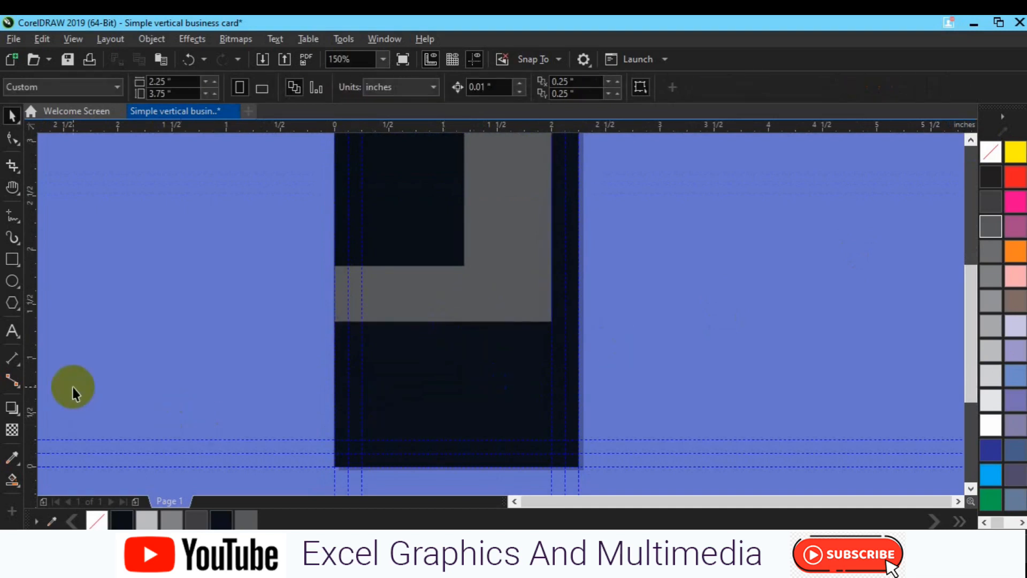
# Draw a small 0.188 × 0.188 inch square below the grey panel
pyautogui.click(13, 263)
pyautogui.moveTo(373, 340); pyautogui.dragTo(393, 356)
pyautogui.press('space')
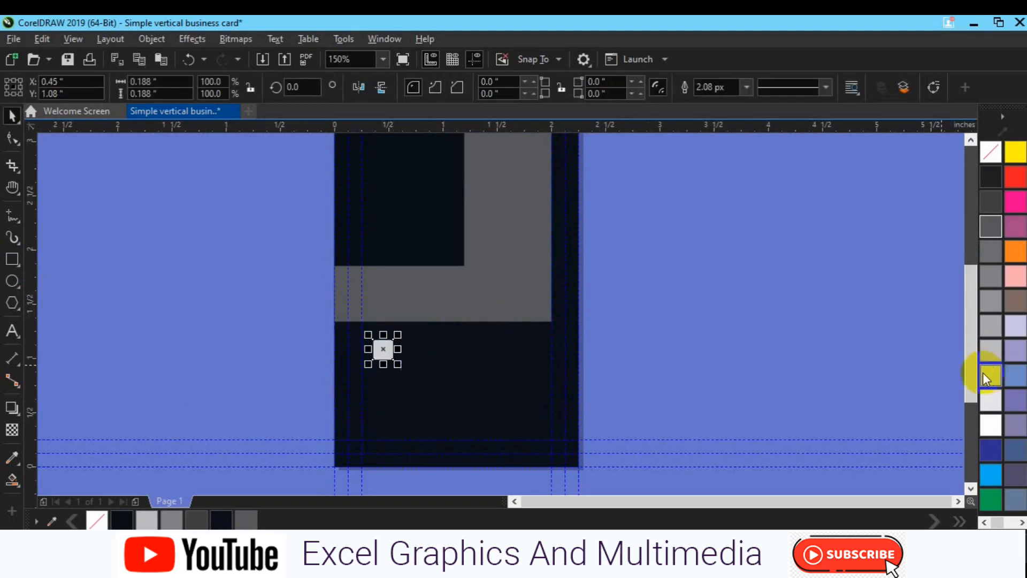
# Remove the small square's outline, leaving a plain light-grey fill
pyautogui.rightClick(991, 152)
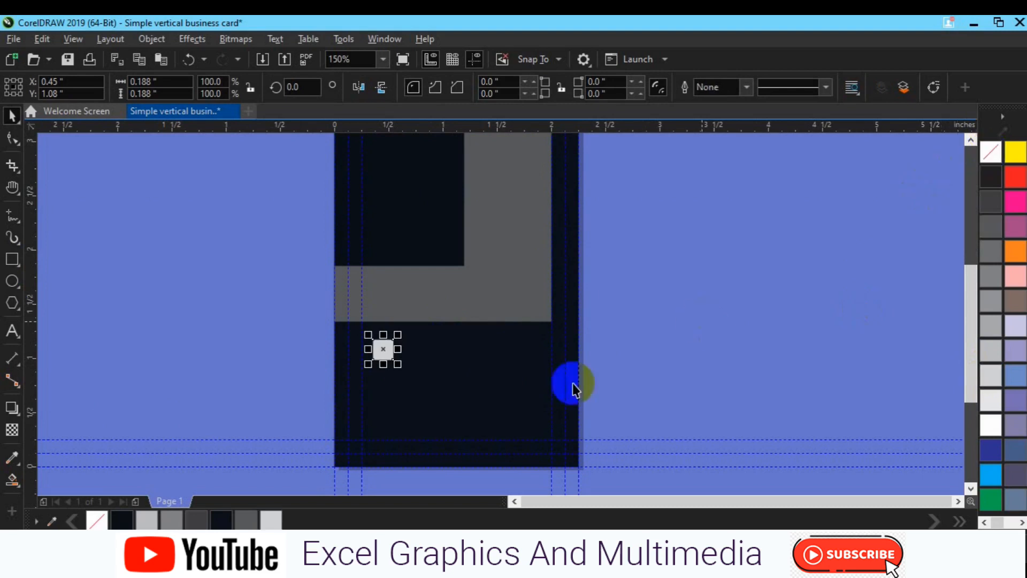
pyautogui.scroll(2, 488, 385)
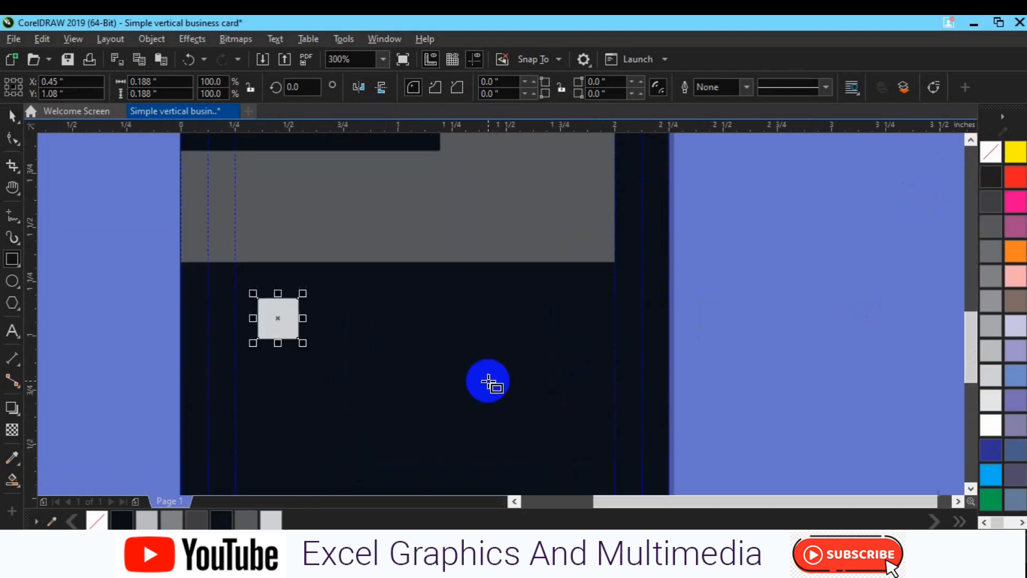
pyautogui.click(147, 342)
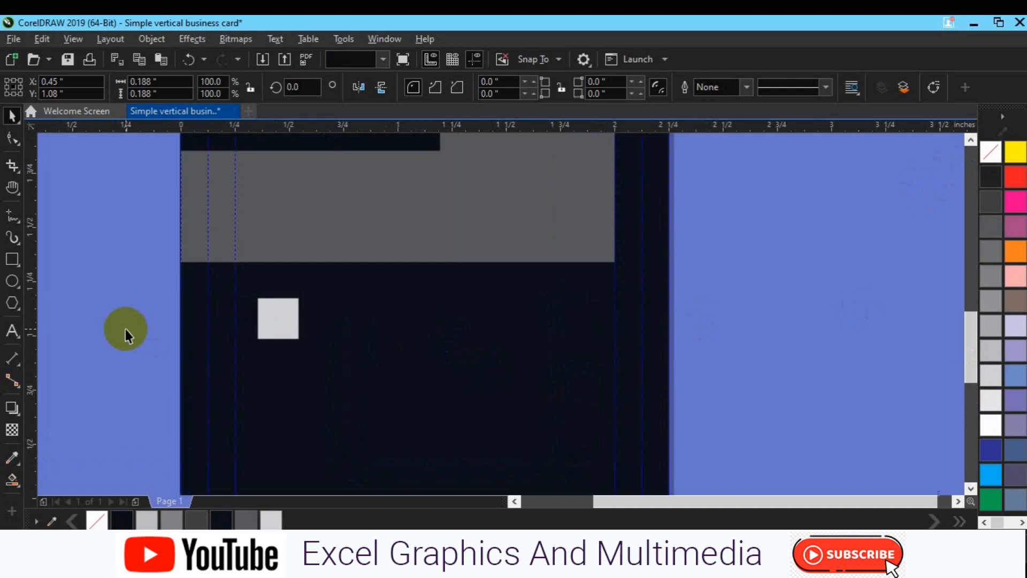
pyautogui.scroll(2, 100, 267)
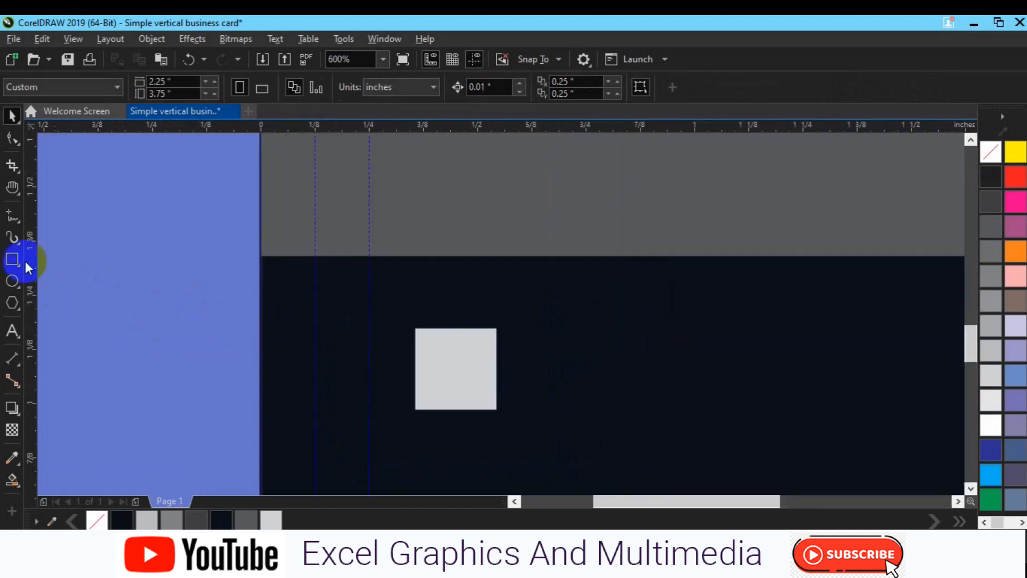
pyautogui.click(14, 237)
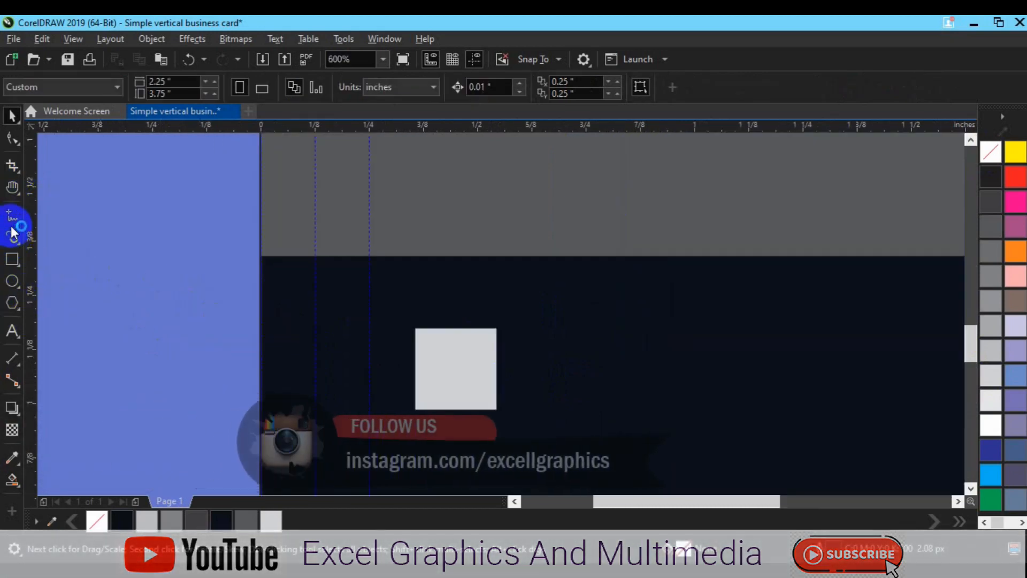
pyautogui.click(14, 231)
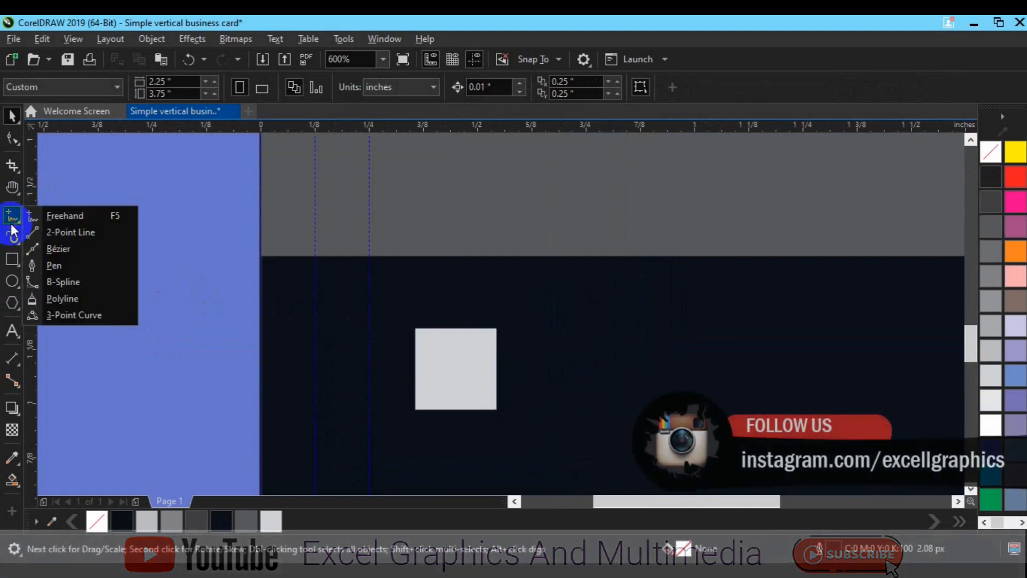
# Draw a 2.08 px 80% Black horizontal line rightward from the square's bottom-left corner
pyautogui.click(63, 264)
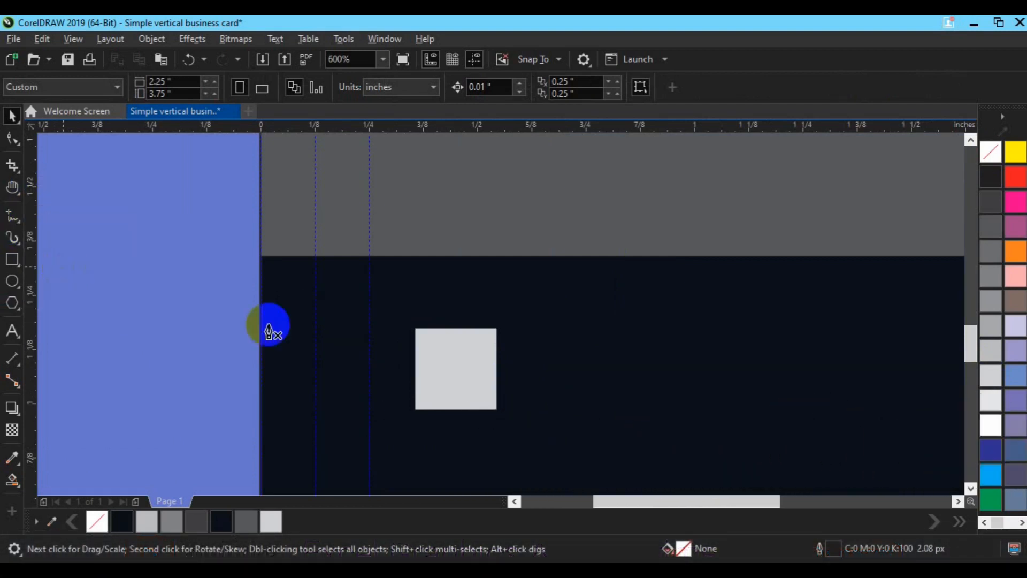
pyautogui.click(415, 410)
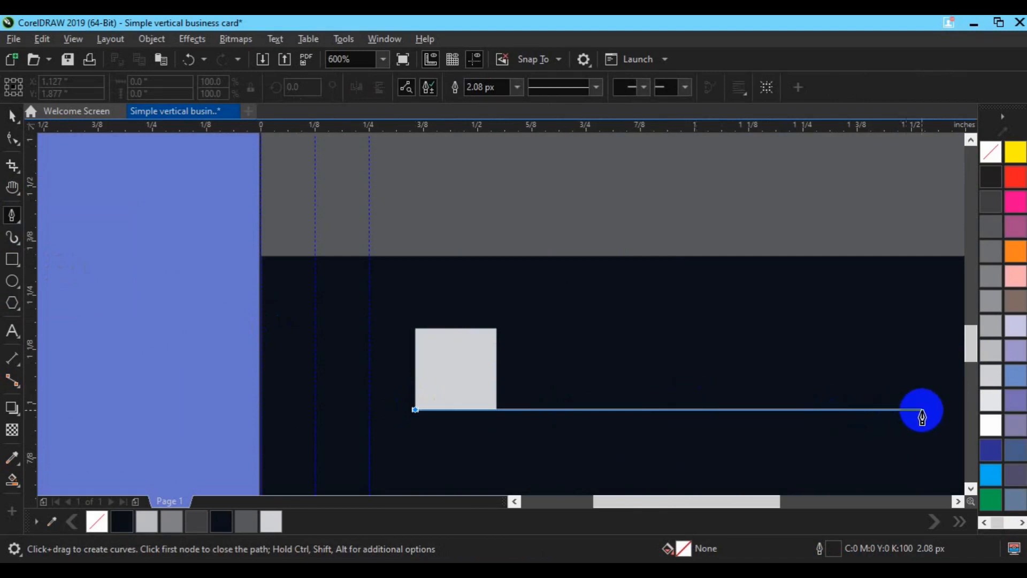
pyautogui.doubleClick(951, 410)
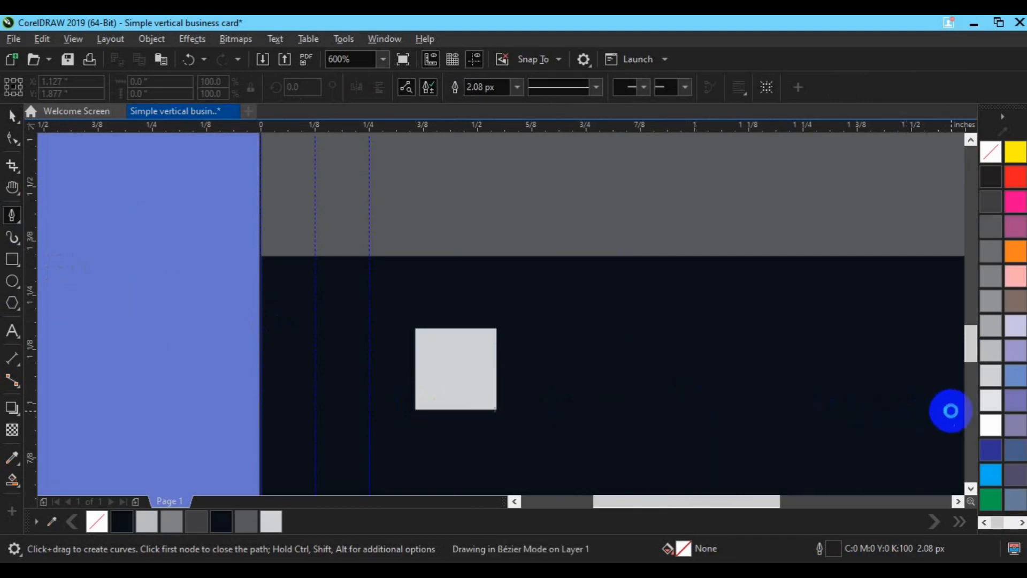
pyautogui.click(952, 410)
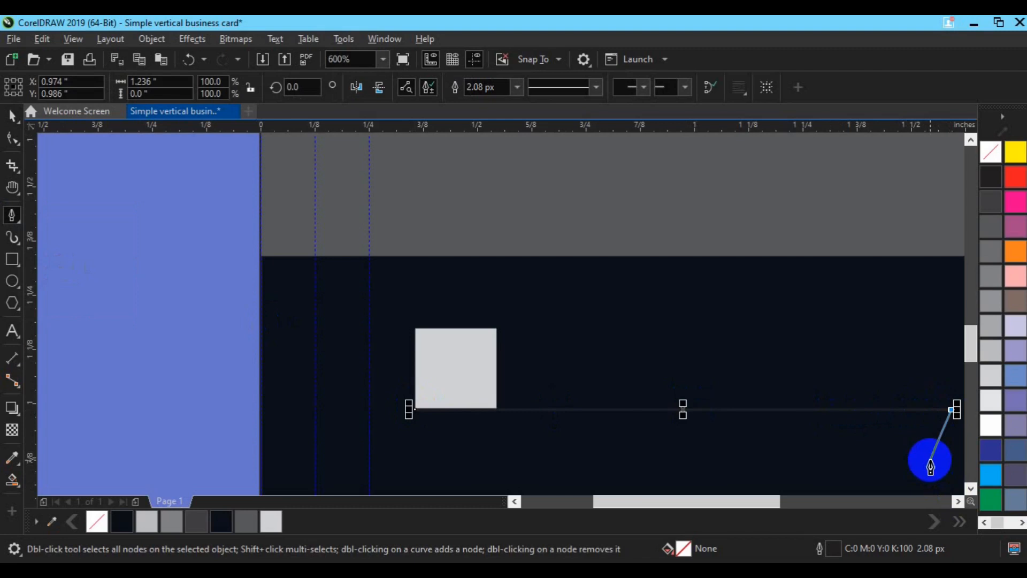
pyautogui.press('Escape')
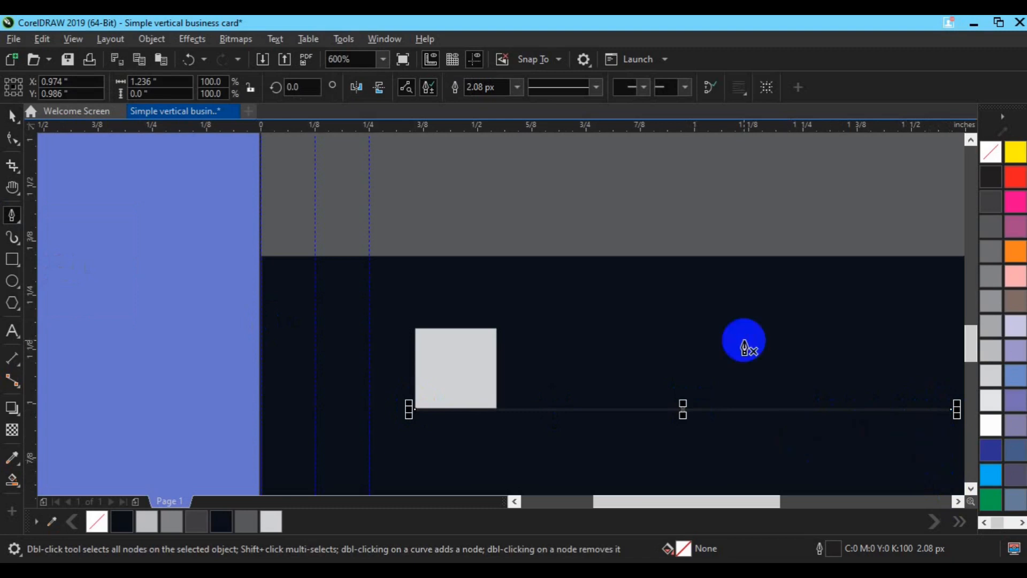
pyautogui.press('space')
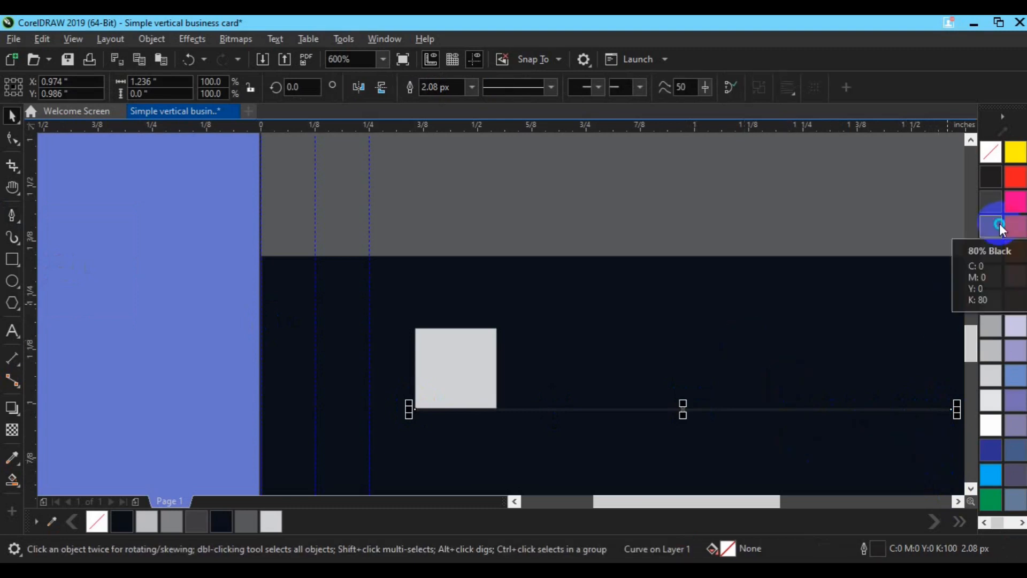
pyautogui.press('h')
pyautogui.moveTo(640, 420); pyautogui.dragTo(567, 254)
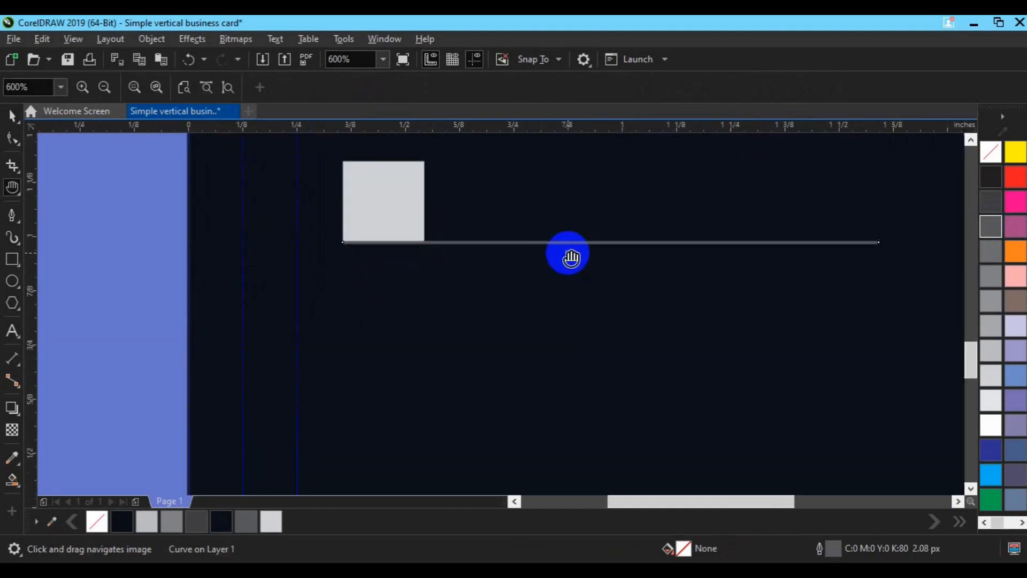
pyautogui.press('space')
pyautogui.keyDown('shift'); pyautogui.click(410, 207); pyautogui.keyUp('shift')
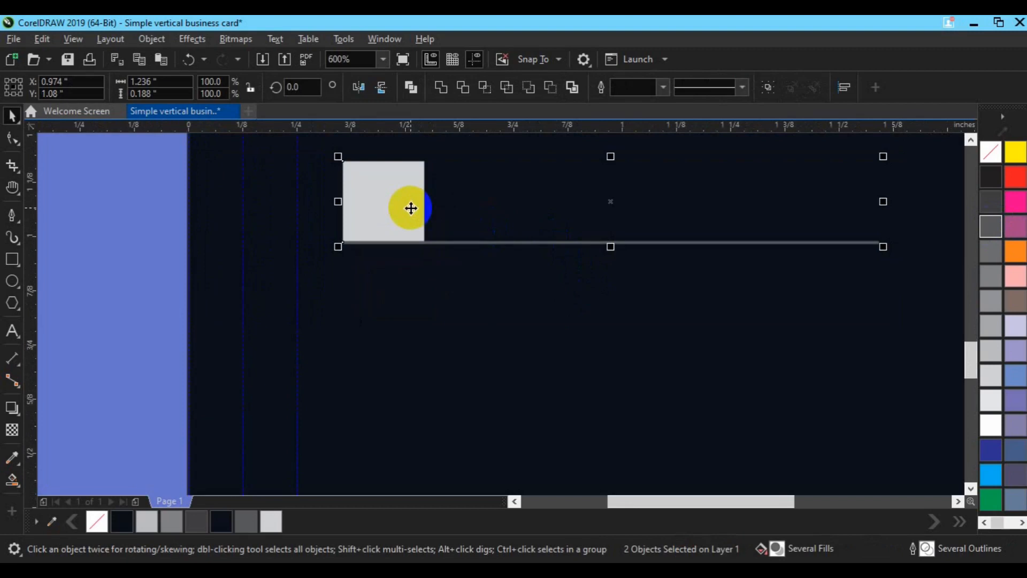
# Duplicate the grey square and its line downward, repeating it to make four stacked rows
pyautogui.moveTo(409, 207); pyautogui.dragTo(411, 290)
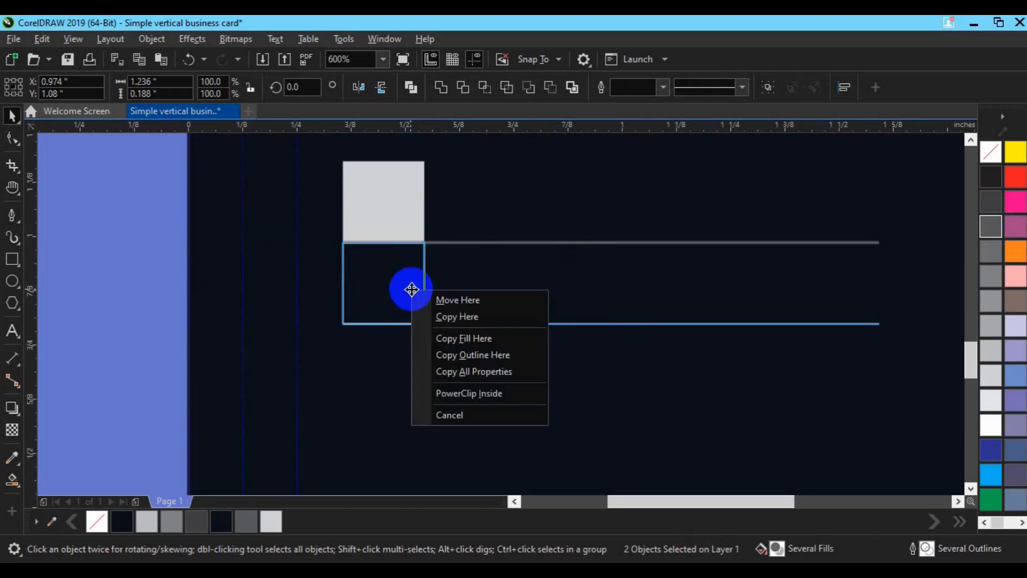
pyautogui.click(447, 319)
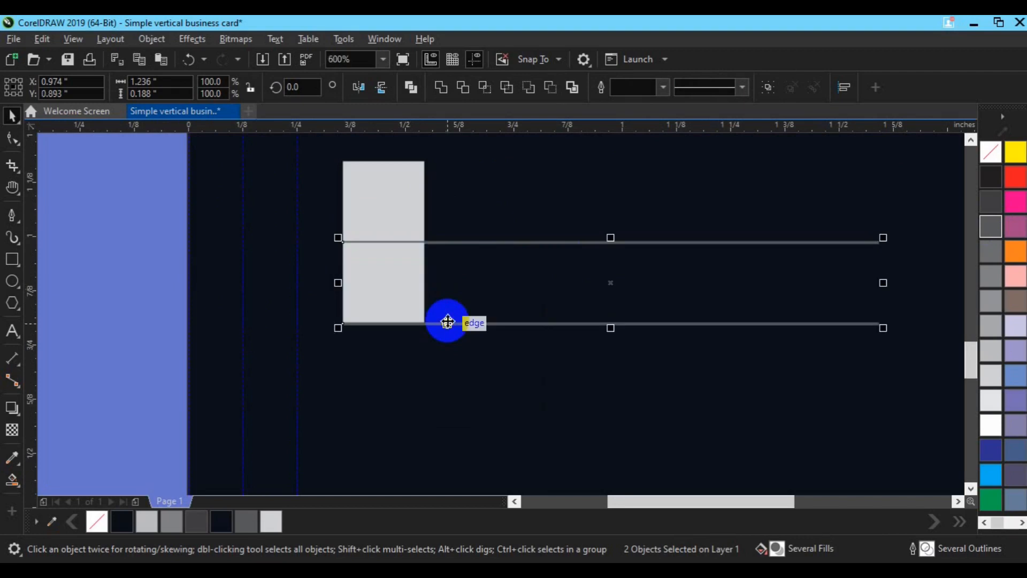
pyautogui.hotkey('ctrl', 'r')
pyautogui.hotkey('ctrl', 'r')
pyautogui.scroll(-2, 447, 319)
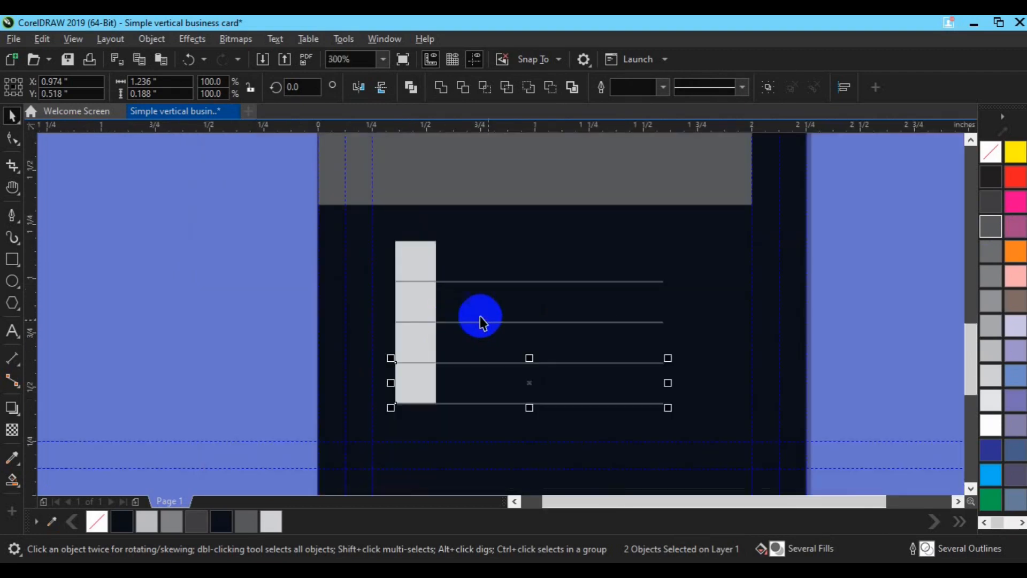
pyautogui.click(576, 343)
# Group a lower grey square with the contact line beside it
pyautogui.click(414, 379)
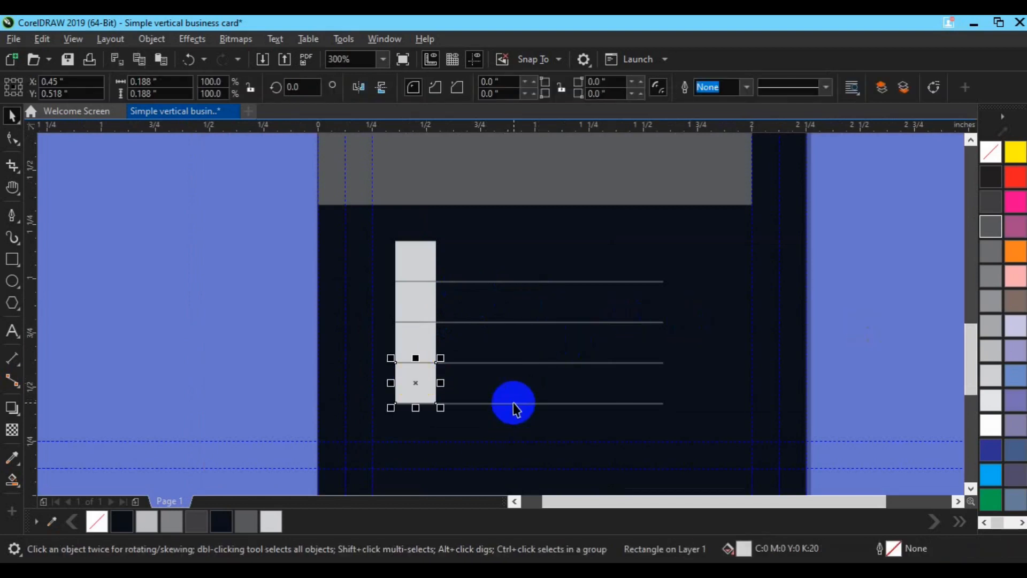
pyautogui.keyDown('shift'); pyautogui.click(512, 404); pyautogui.keyUp('shift')
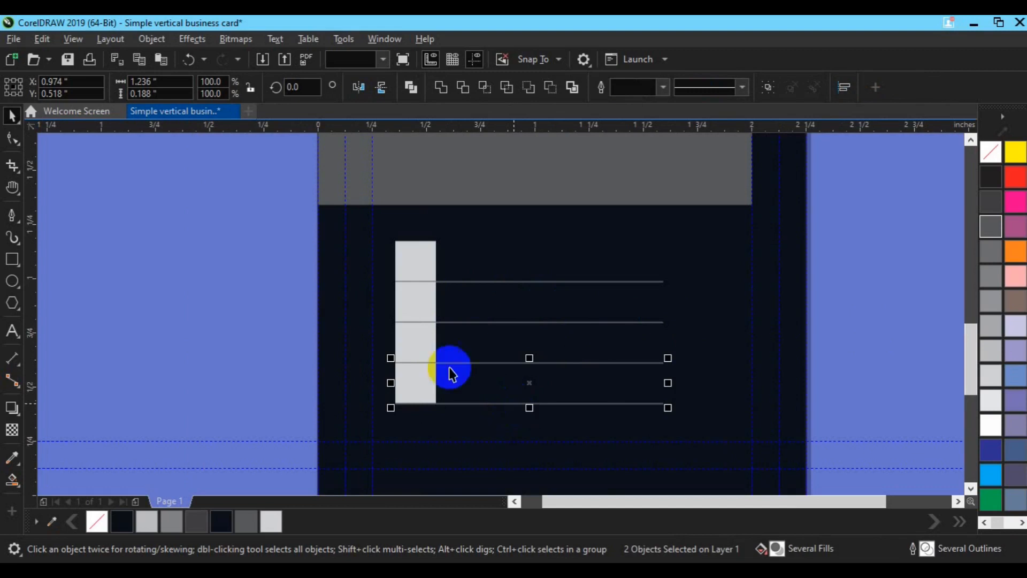
pyautogui.click(418, 341)
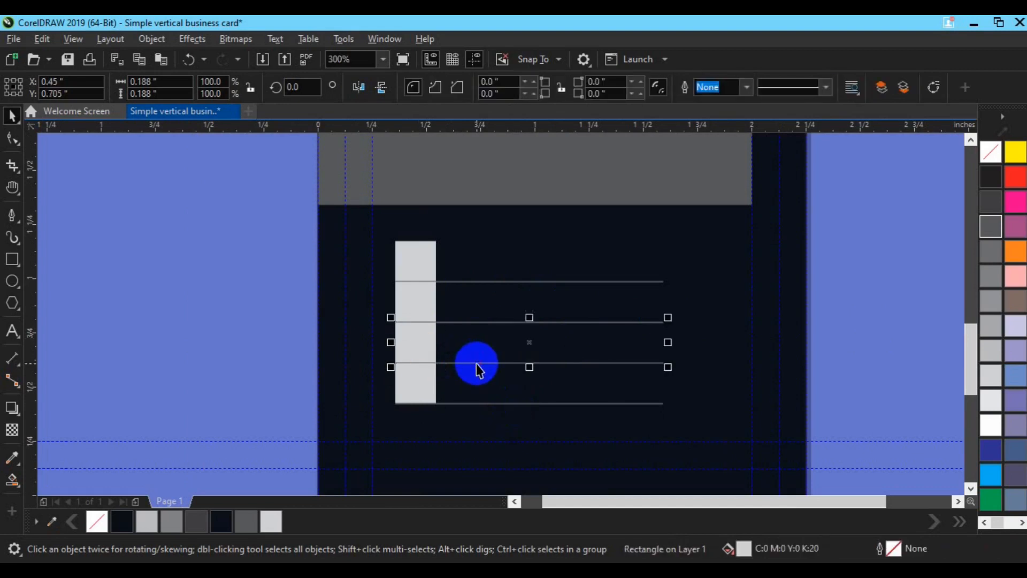
pyautogui.keyDown('shift'); pyautogui.click(476, 363); pyautogui.keyUp('shift')
pyautogui.hotkey('ctrl', 'g')
# Group the top square with its line, then deselect everything
pyautogui.keyDown('shift'); pyautogui.click(410, 400); pyautogui.keyUp('shift')
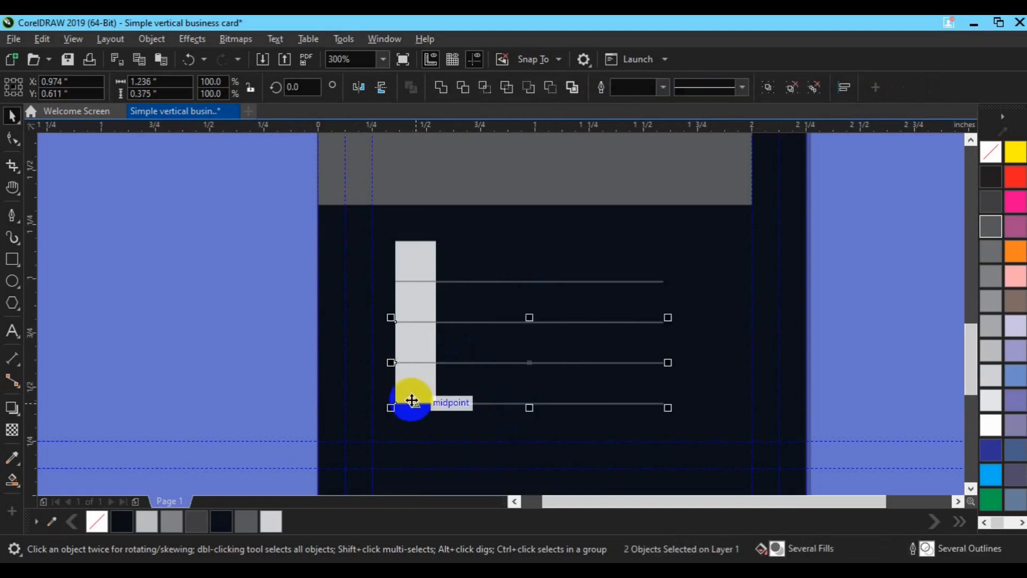
pyautogui.click(495, 322)
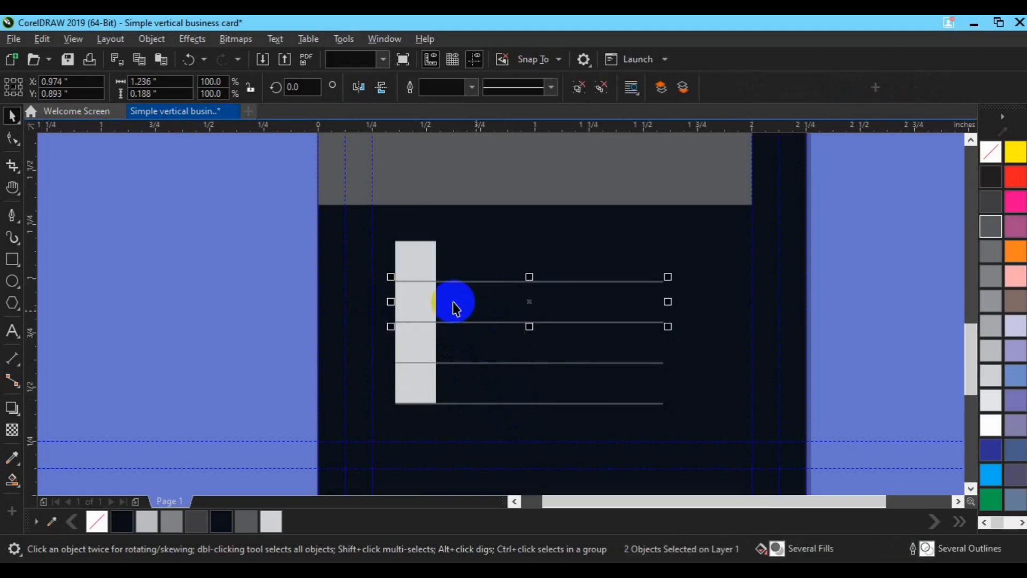
pyautogui.click(417, 262)
pyautogui.keyDown('shift'); pyautogui.click(470, 282); pyautogui.keyUp('shift')
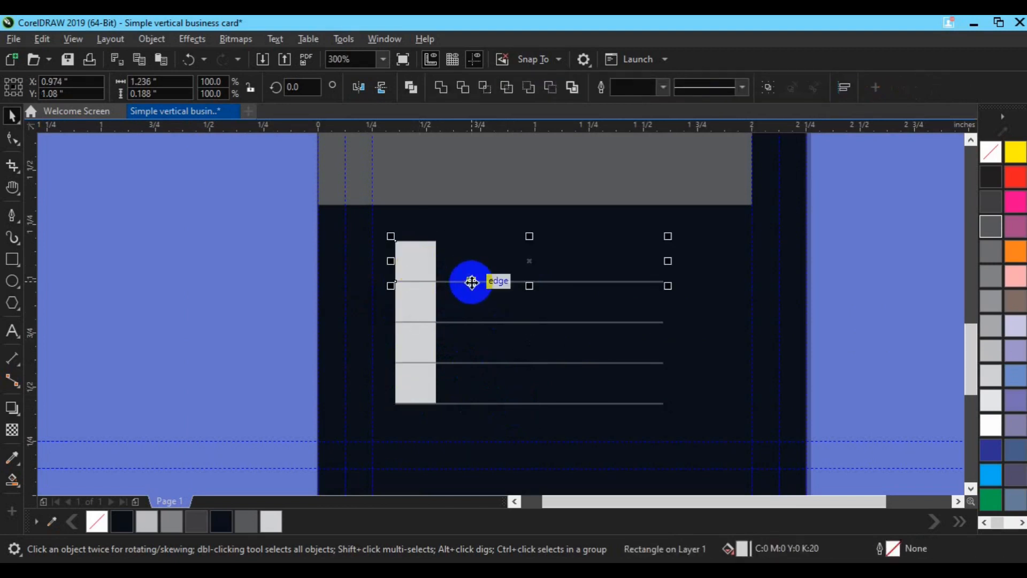
pyautogui.hotkey('ctrl', 'g')
pyautogui.keyDown('shift'); pyautogui.click(429, 302); pyautogui.keyUp('shift')
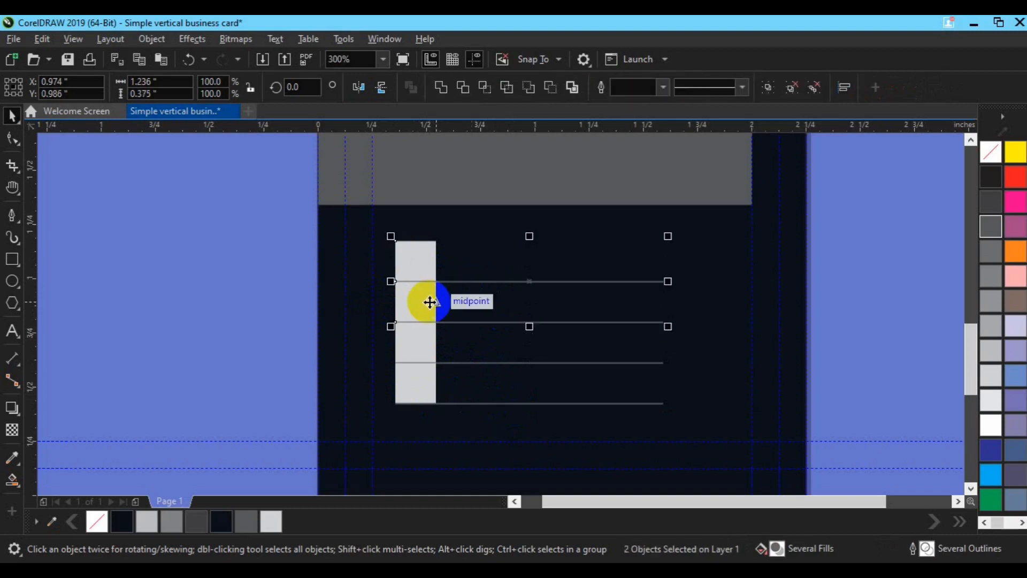
pyautogui.click(826, 315)
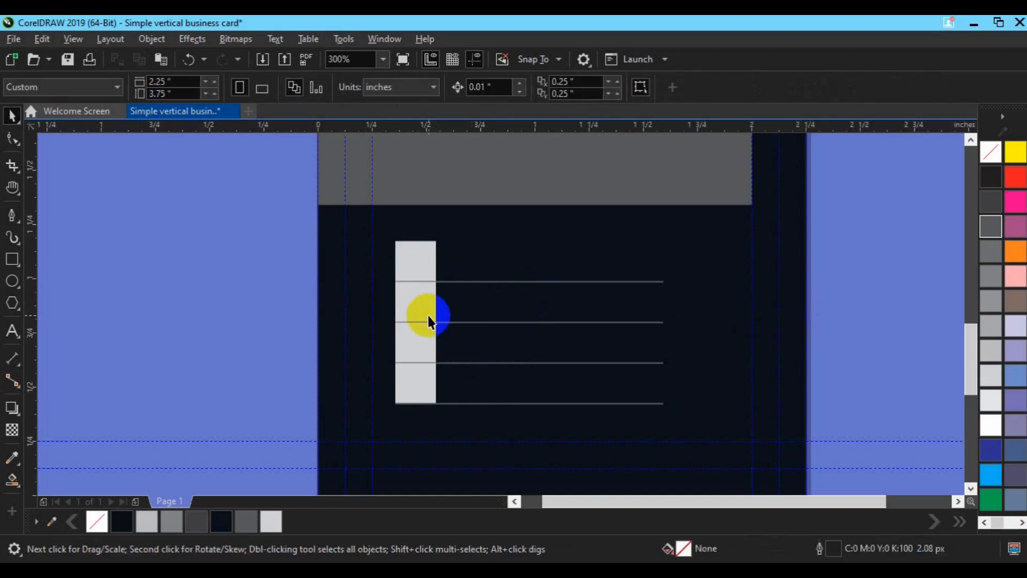
pyautogui.scroll(-2, 441, 259)
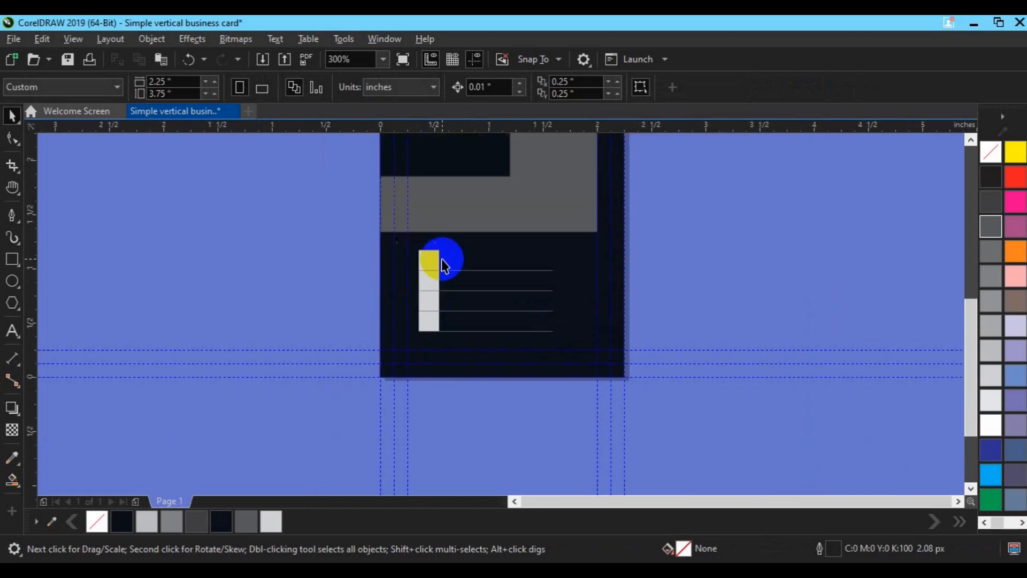
# Group the four square-and-line rows into one block and centre it horizontally on the card
pyautogui.press('h')
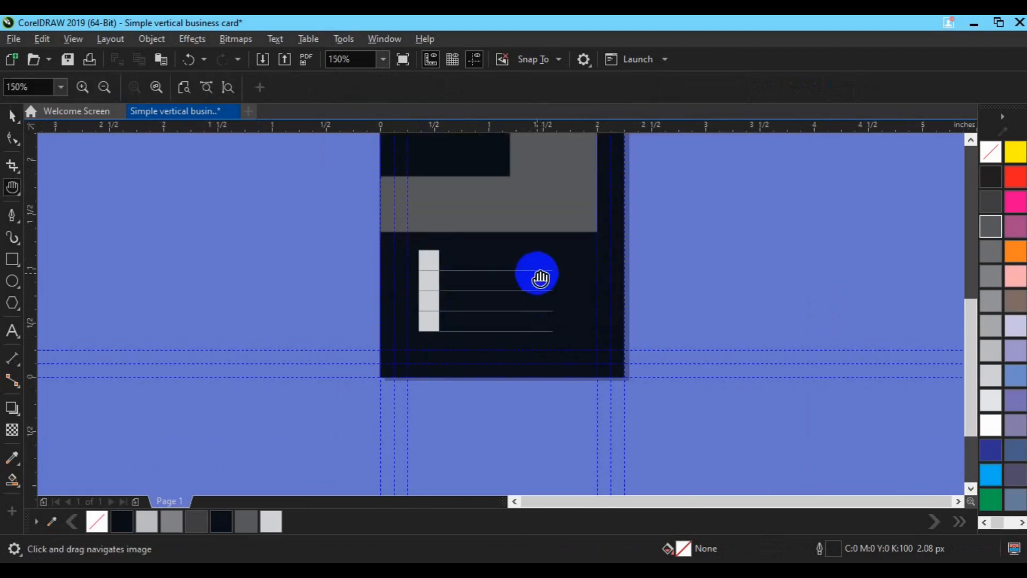
pyautogui.moveTo(501, 212); pyautogui.dragTo(508, 254)
pyautogui.press('space')
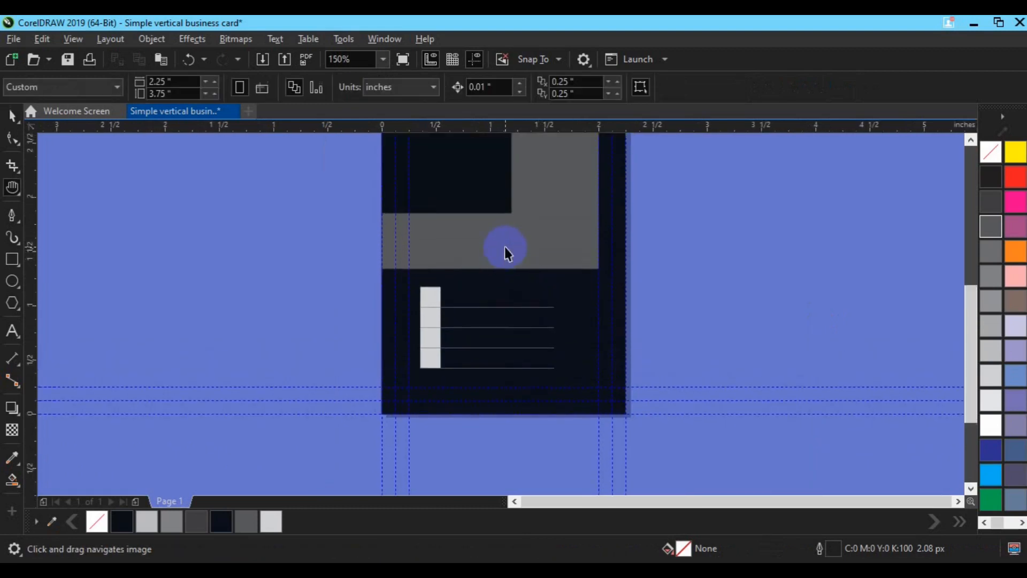
pyautogui.moveTo(332, 262); pyautogui.dragTo(605, 380)
pyautogui.hotkey('ctrl', 'g')
pyautogui.keyDown('shift'); pyautogui.click(624, 365); pyautogui.keyUp('shift')
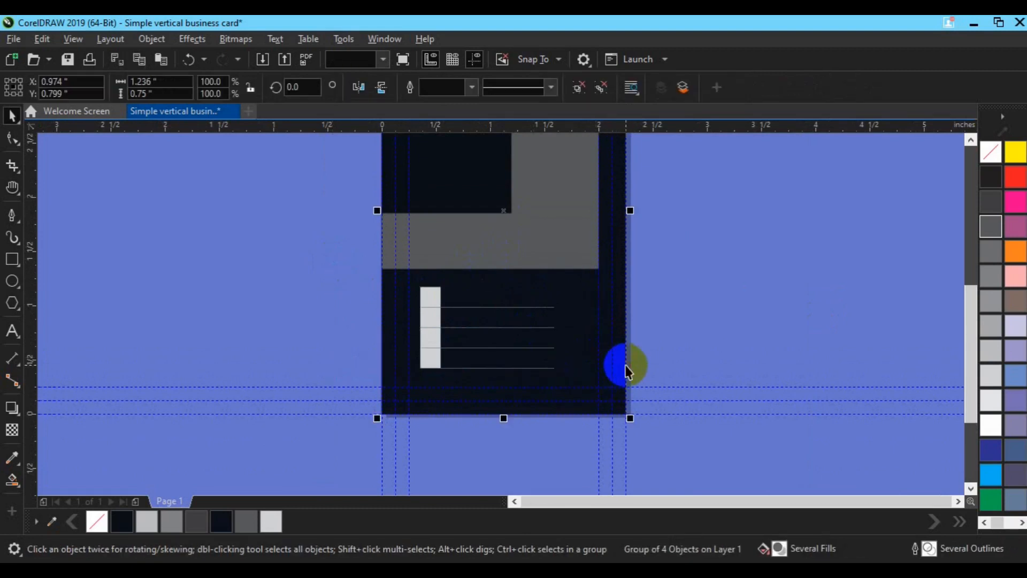
pyautogui.press('c')
# Colour the first and third squares of the column red
pyautogui.click(711, 298)
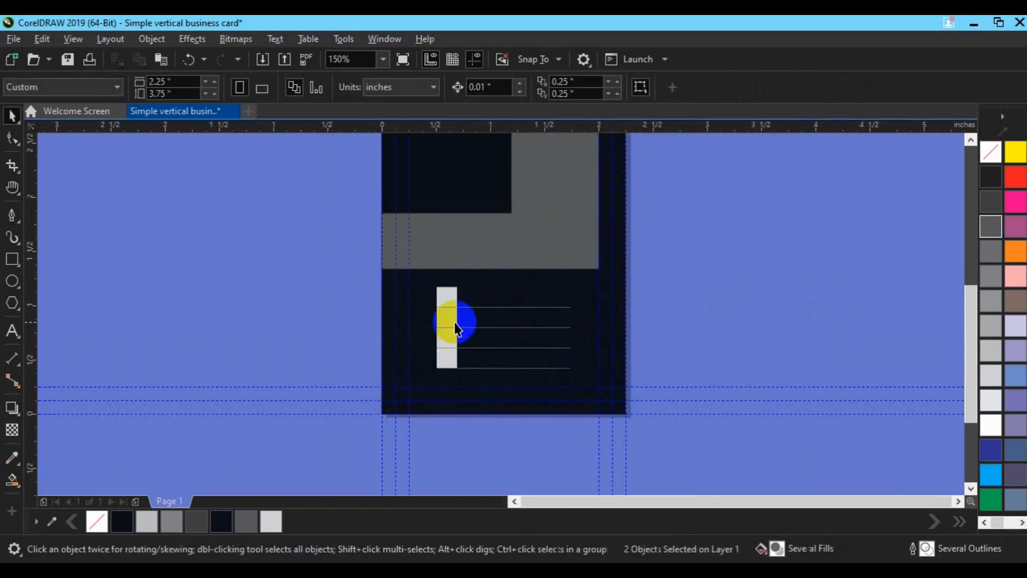
pyautogui.click(455, 321)
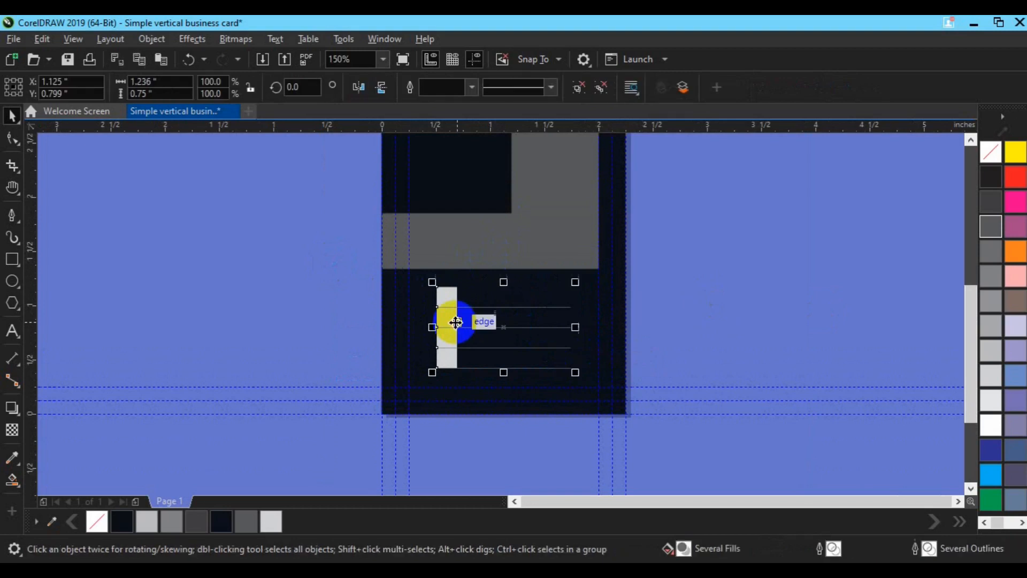
pyautogui.click(674, 230)
pyautogui.keyDown('ctrl'); pyautogui.click(445, 300); pyautogui.keyUp('ctrl')
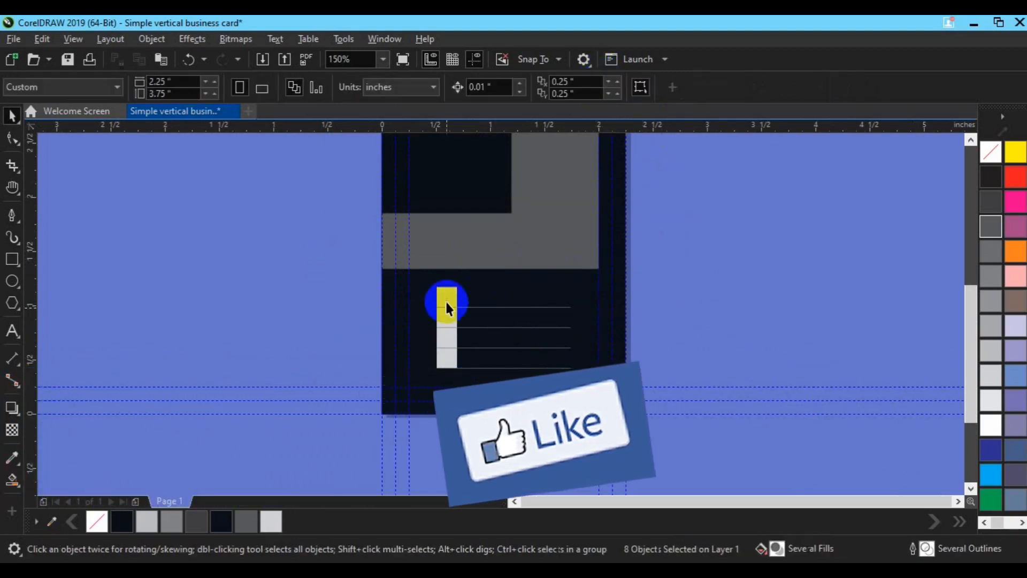
pyautogui.keyDown('ctrl'); pyautogui.keyDown('shift'); pyautogui.click(445, 319); pyautogui.keyUp('shift'); pyautogui.keyUp('ctrl')
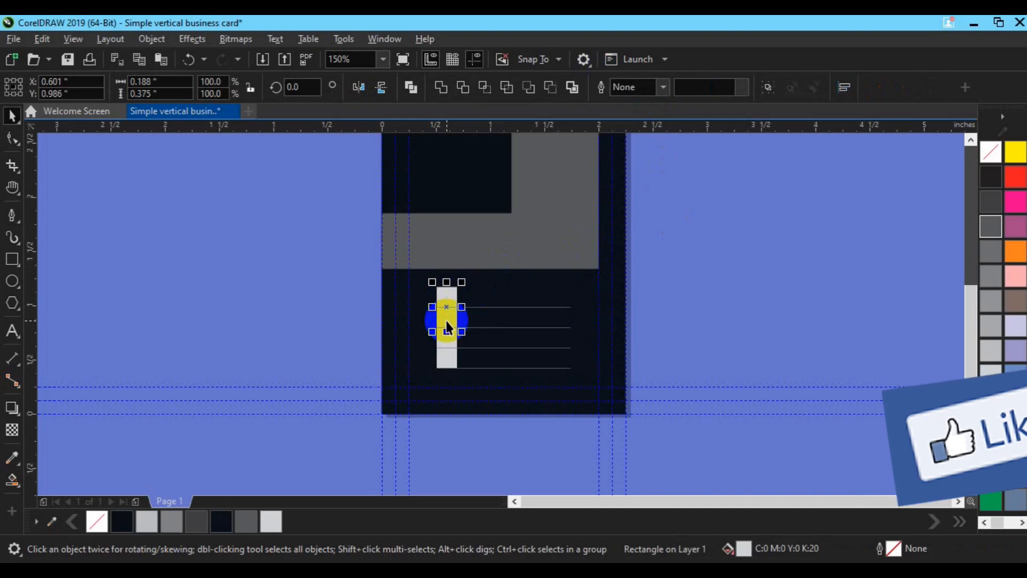
pyautogui.click(448, 298)
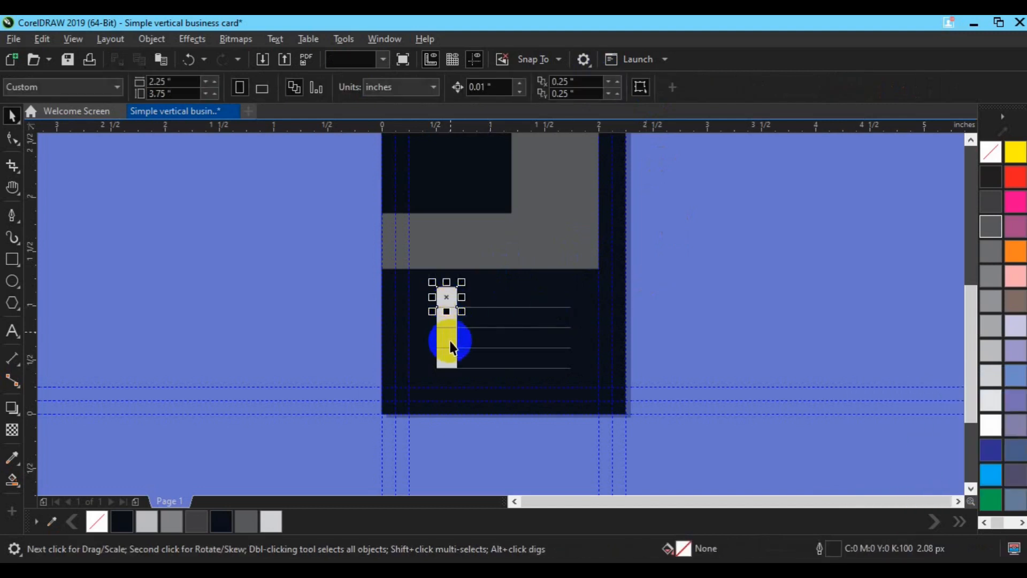
pyautogui.keyDown('shift'); pyautogui.click(450, 338); pyautogui.keyUp('shift')
pyautogui.click(1015, 176)
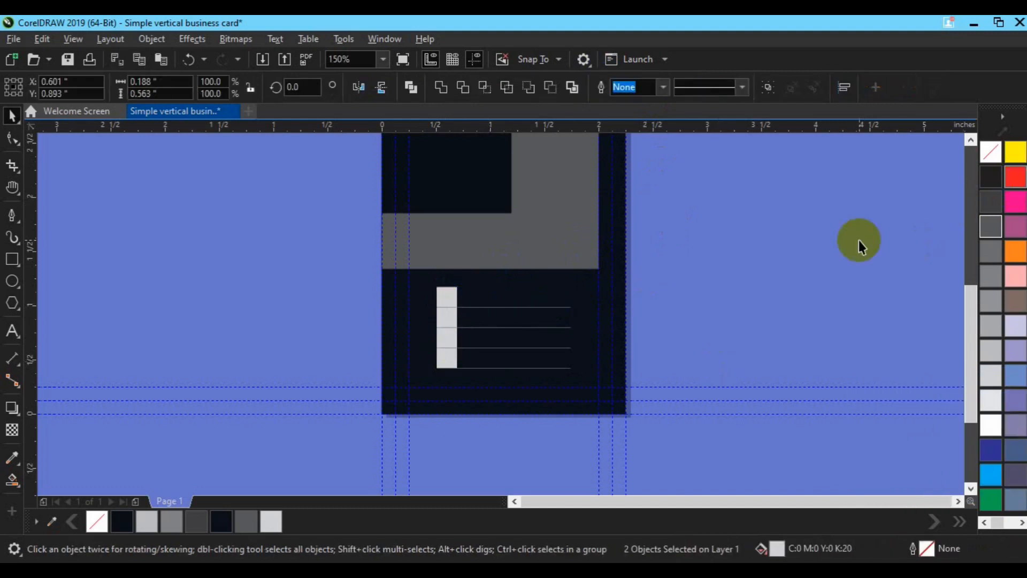
# Select all four contact lines beside the squares
pyautogui.click(512, 357)
pyautogui.click(447, 319)
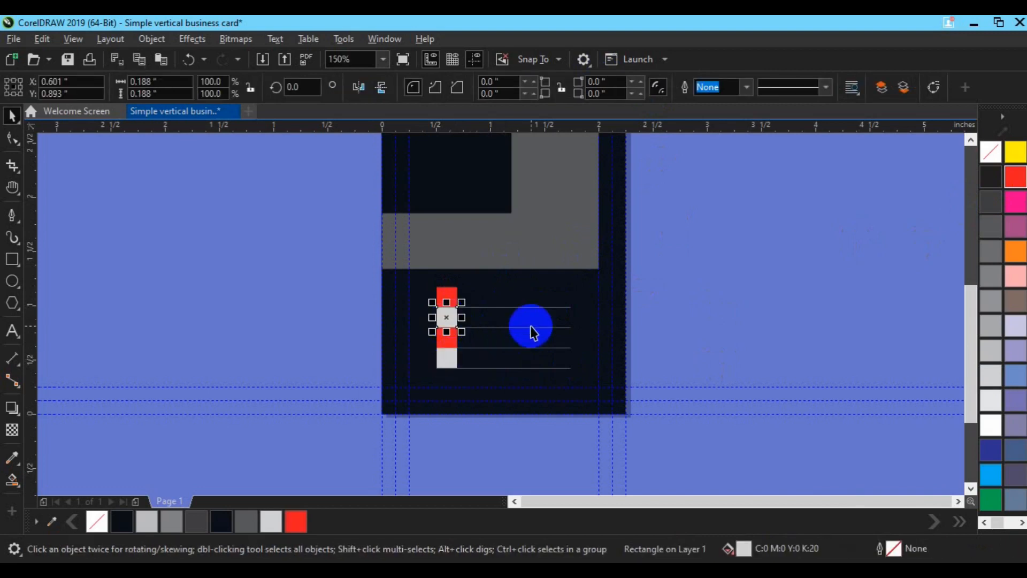
pyautogui.click(514, 348)
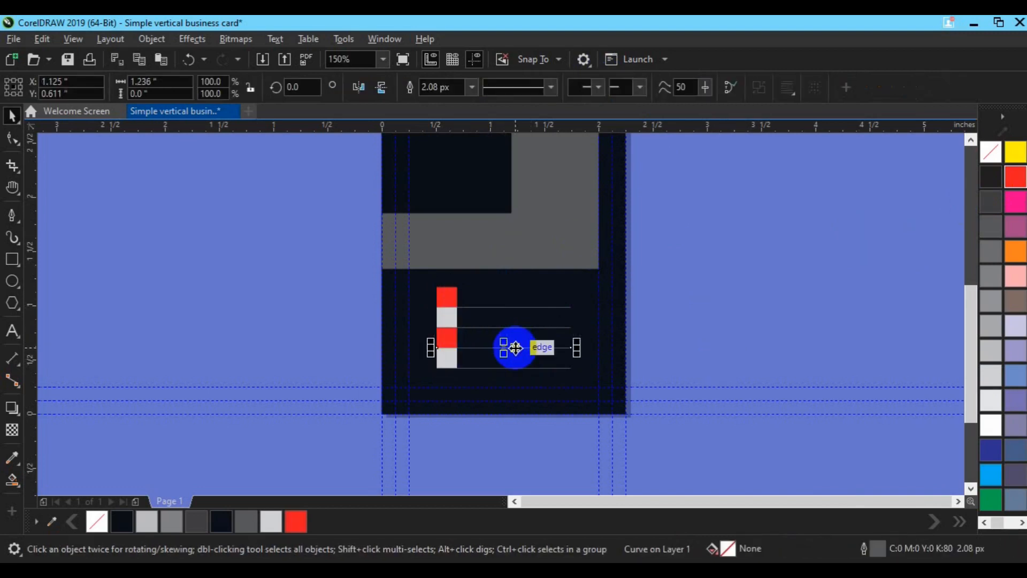
pyautogui.scroll(2, 514, 348)
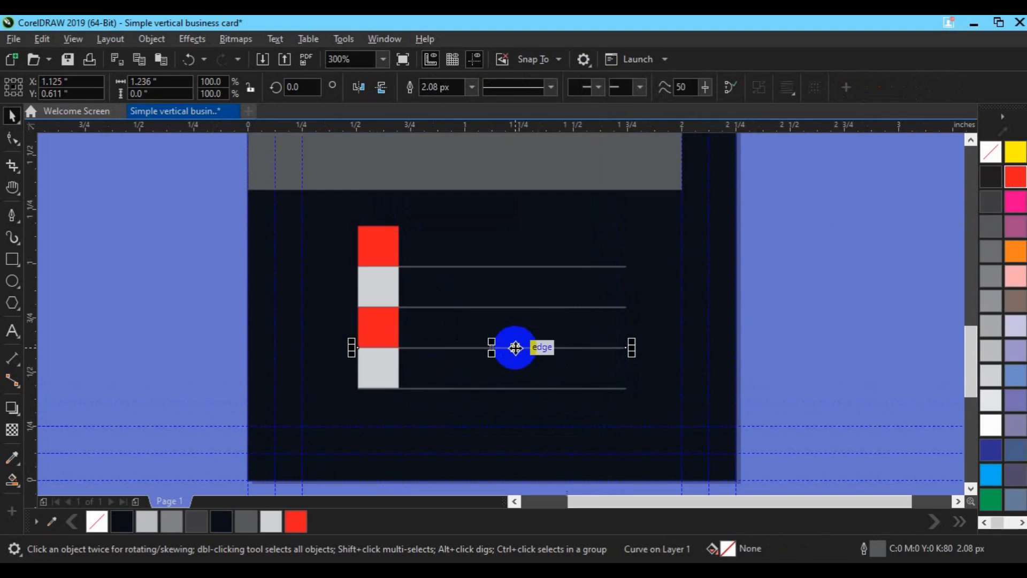
pyautogui.keyDown('shift'); pyautogui.click(489, 389); pyautogui.keyUp('shift')
pyautogui.keyDown('shift'); pyautogui.click(470, 307); pyautogui.keyUp('shift')
pyautogui.keyDown('shift'); pyautogui.click(464, 267); pyautogui.keyUp('shift')
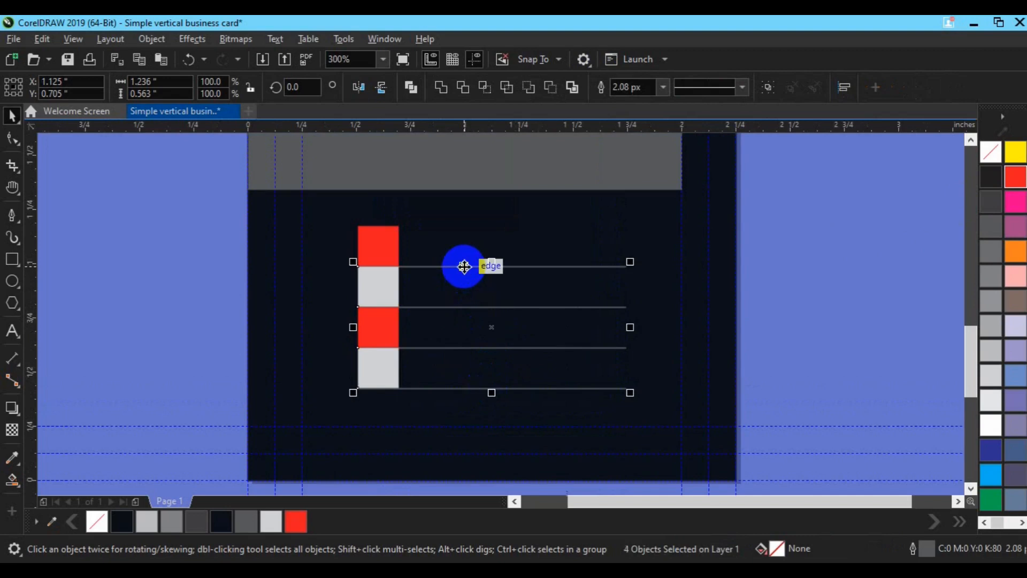
# Bring the four lines to the front and try outline widths of 3, 4 and 5 px
pyautogui.rightClick(463, 264)
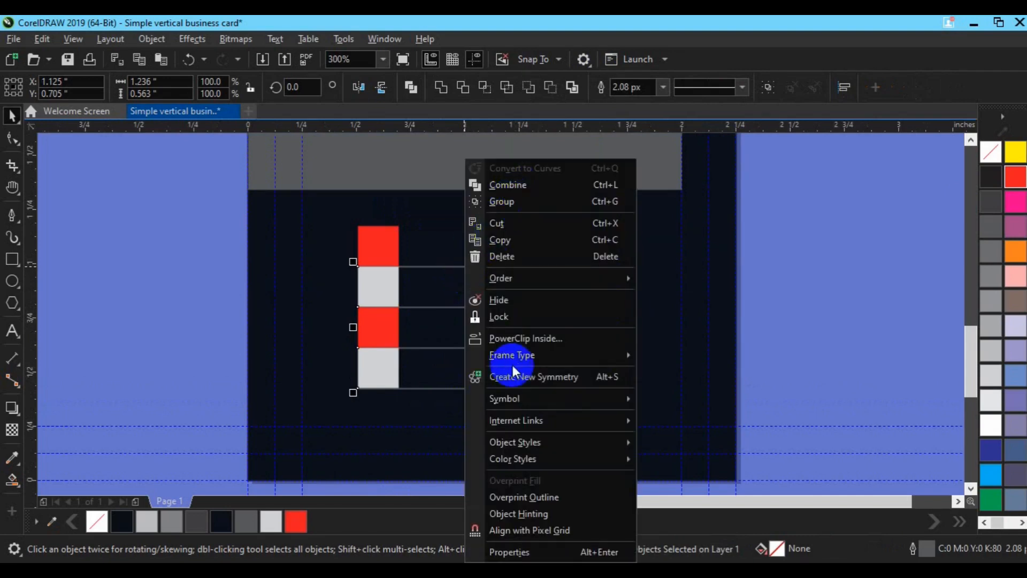
pyautogui.moveTo(533, 279)
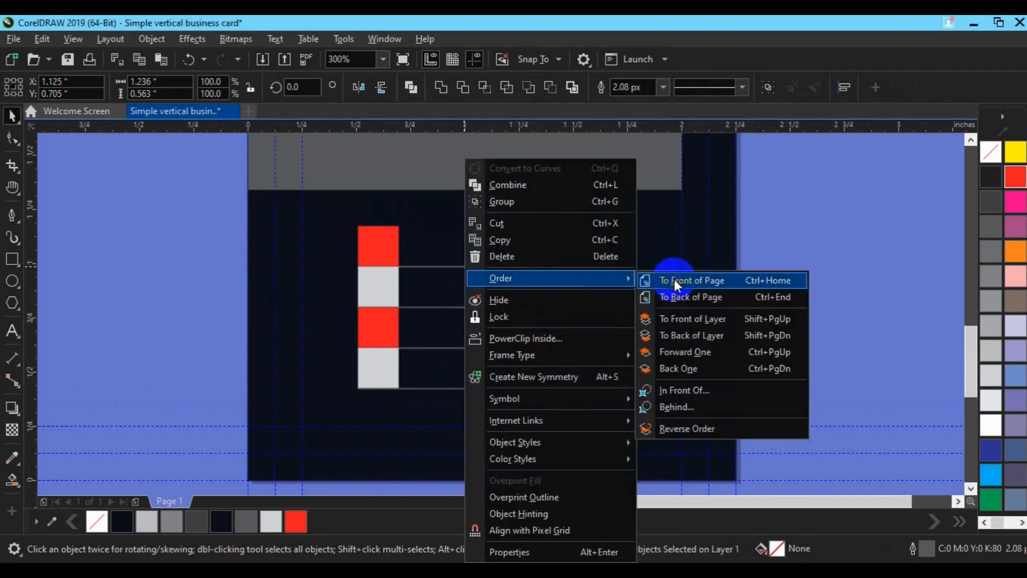
pyautogui.click(674, 280)
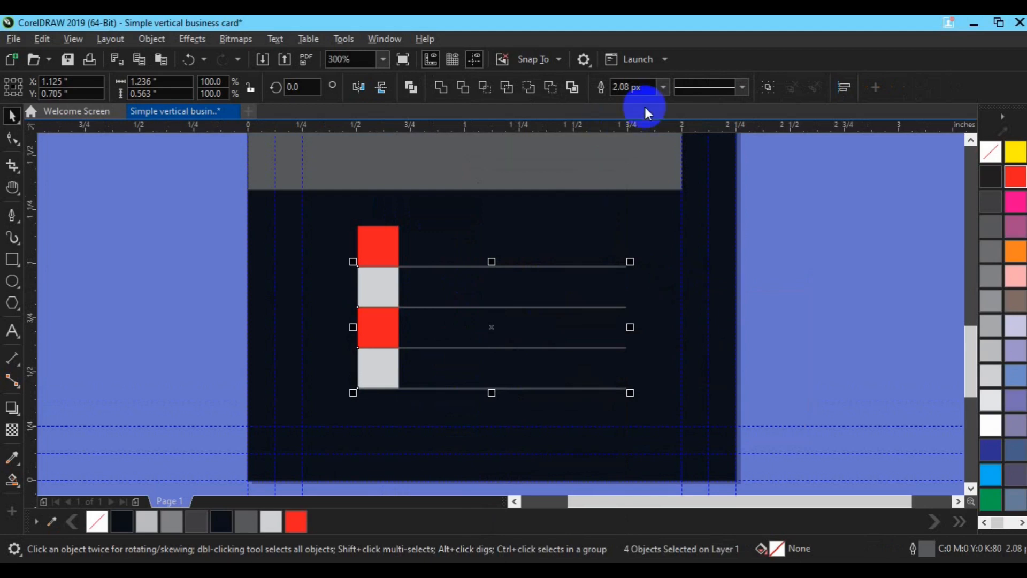
pyautogui.click(662, 88)
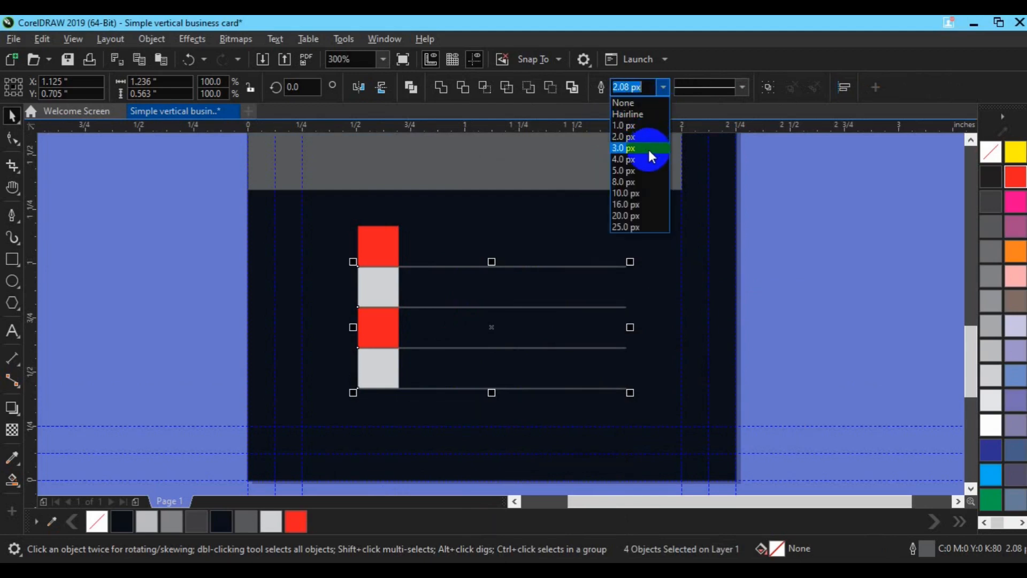
pyautogui.click(647, 148)
pyautogui.click(659, 89)
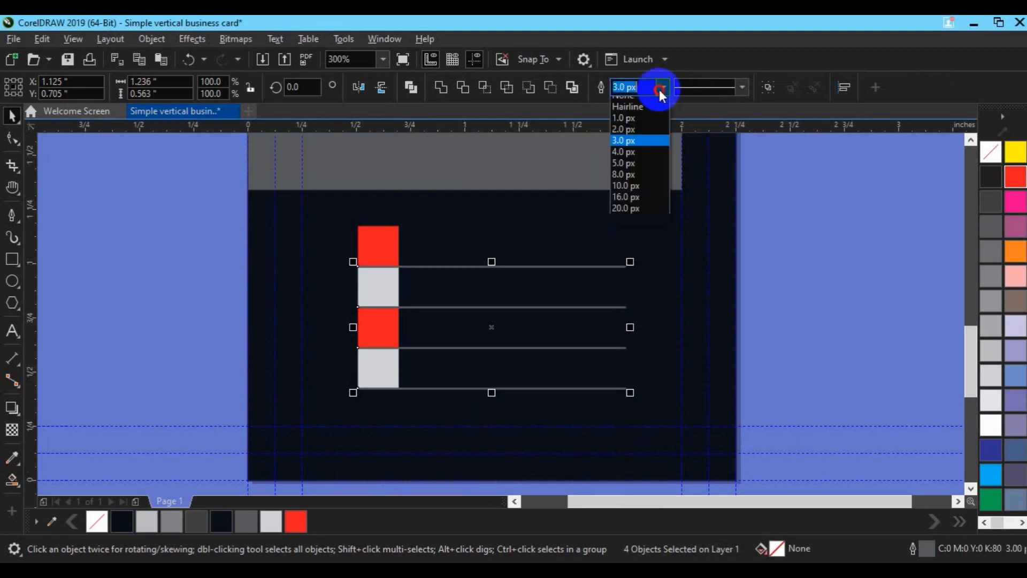
pyautogui.click(629, 163)
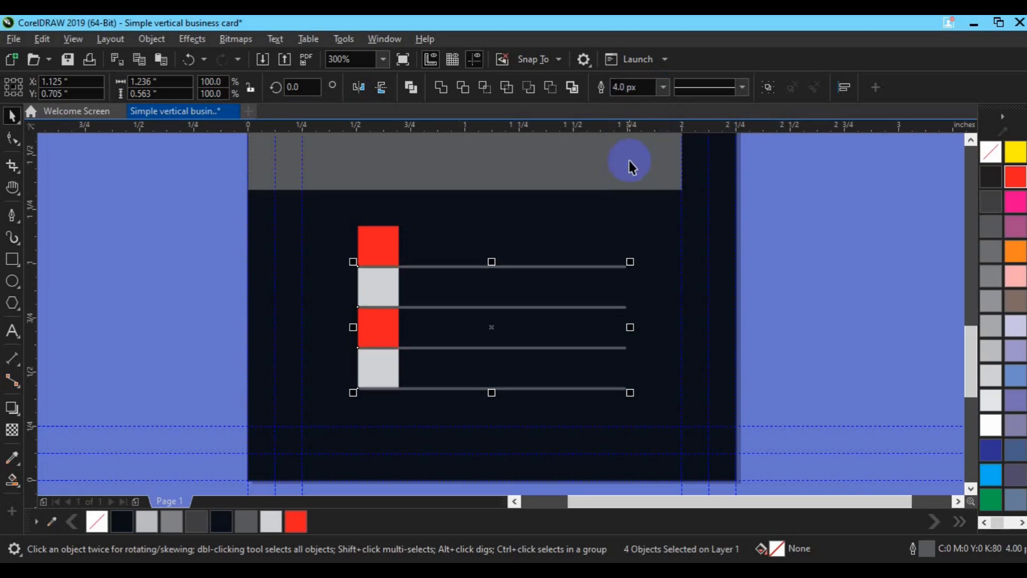
pyautogui.click(663, 88)
pyautogui.click(636, 177)
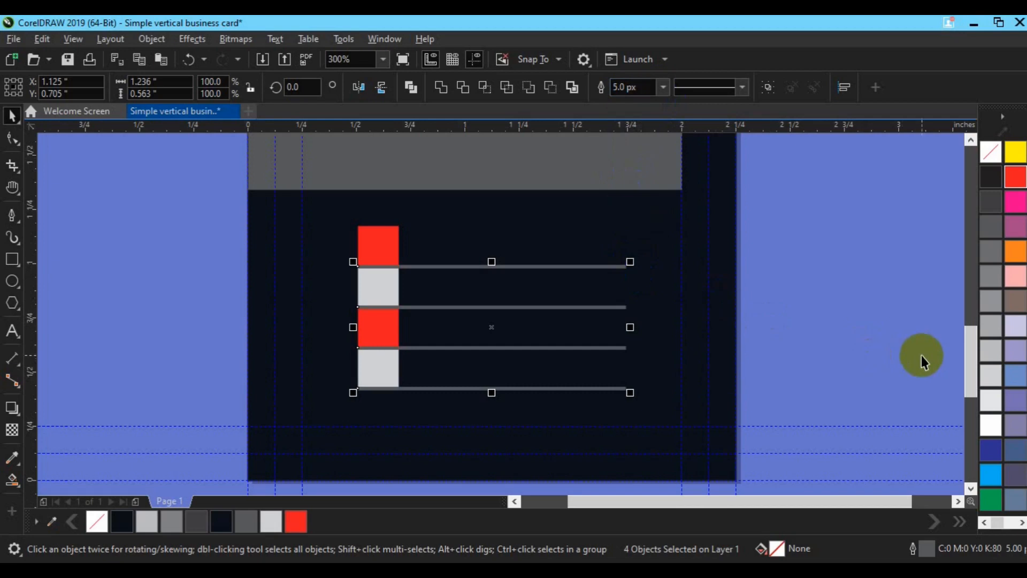
# Shorten the lines from the left and give them a red 2.0 px outline
pyautogui.rightClick(224, 521)
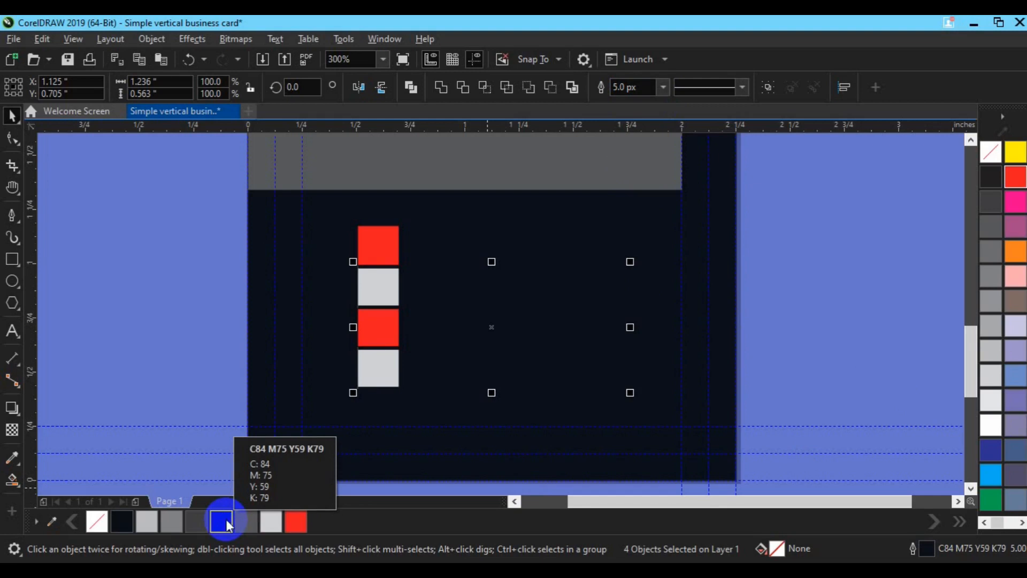
pyautogui.moveTo(353, 326); pyautogui.dragTo(420, 330)
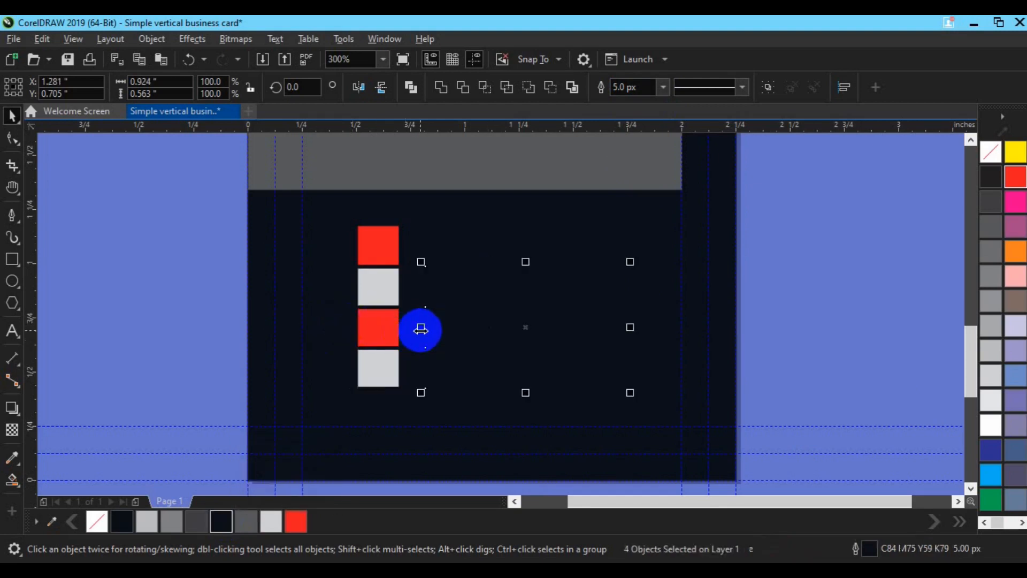
pyautogui.rightClick(302, 517)
pyautogui.click(656, 90)
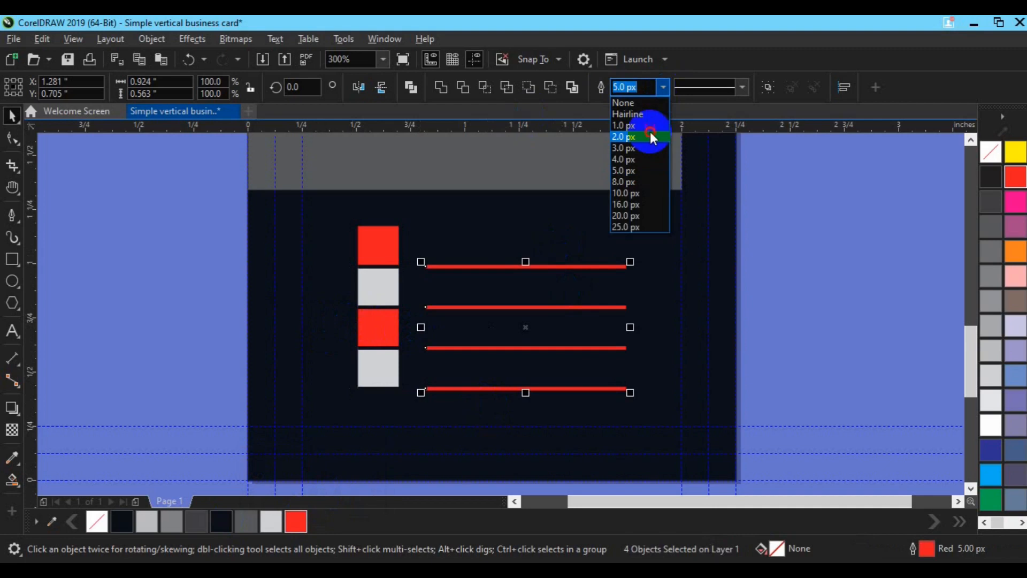
pyautogui.click(650, 132)
pyautogui.click(768, 264)
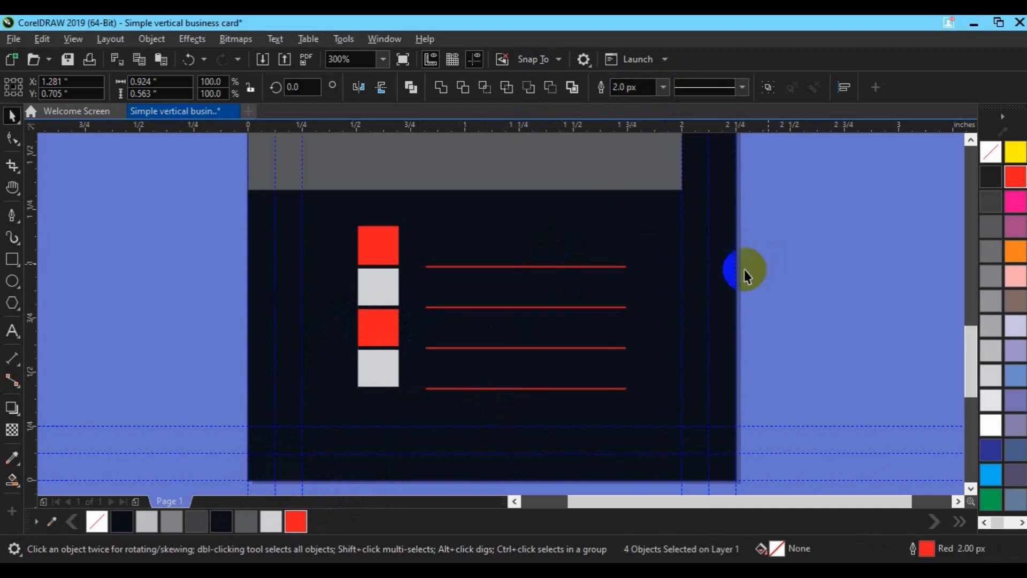
# Delete the bottom red contact line
pyautogui.scroll(-2, 409, 349)
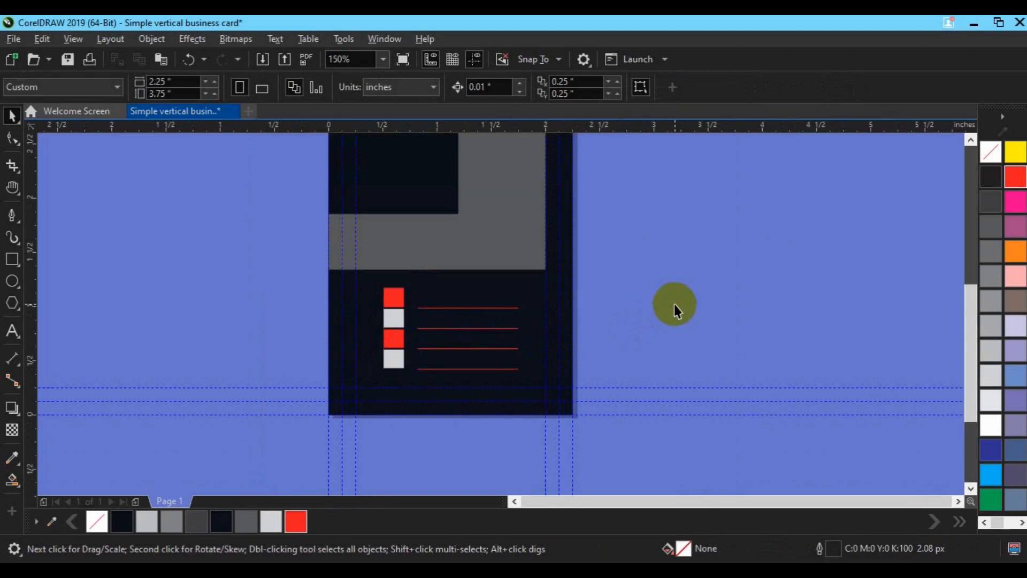
pyautogui.click(448, 369)
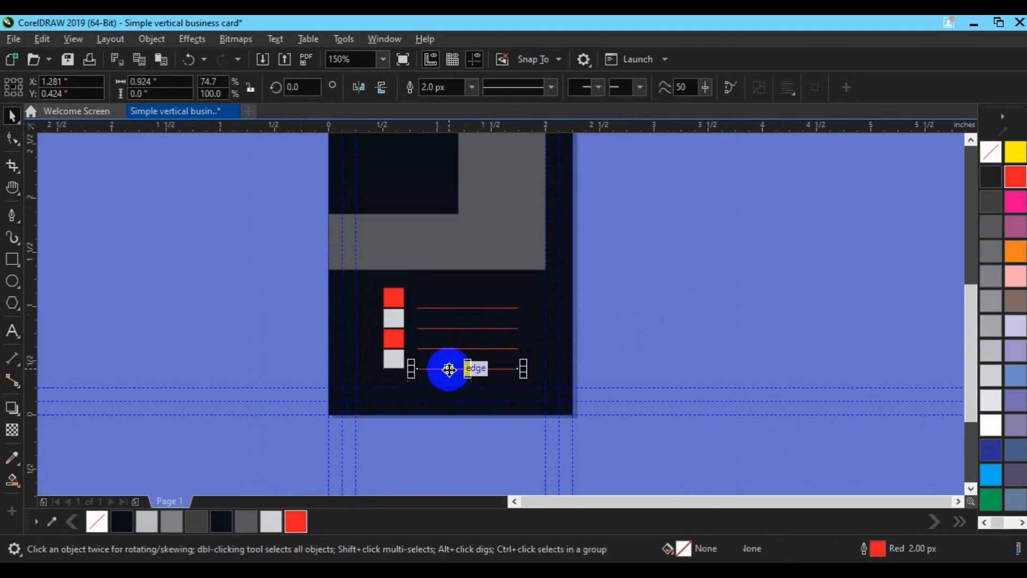
pyautogui.press('Delete')
# Stretch the remaining three red lines to about 126% so they reach the card's right guideline
pyautogui.click(452, 348)
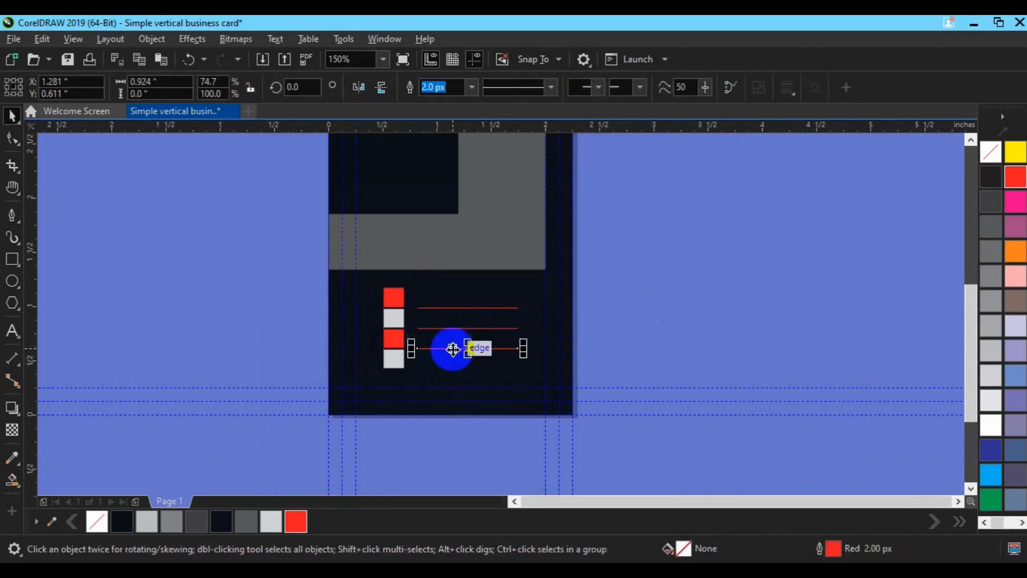
pyautogui.keyDown('shift'); pyautogui.click(457, 327); pyautogui.keyUp('shift')
pyautogui.keyDown('shift'); pyautogui.click(454, 309); pyautogui.keyUp('shift')
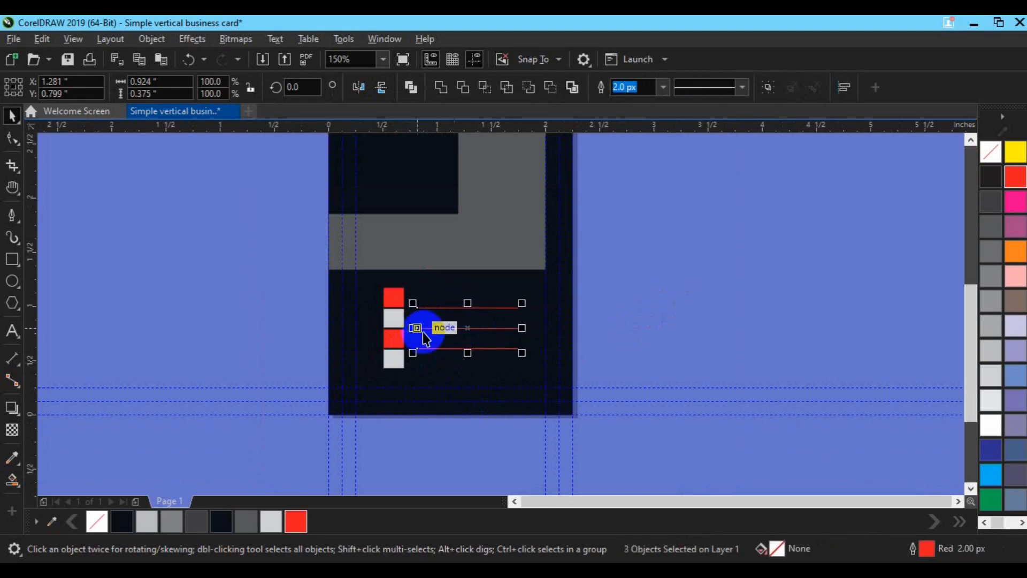
pyautogui.moveTo(415, 328); pyautogui.dragTo(409, 333)
pyautogui.moveTo(524, 329); pyautogui.dragTo(545, 329)
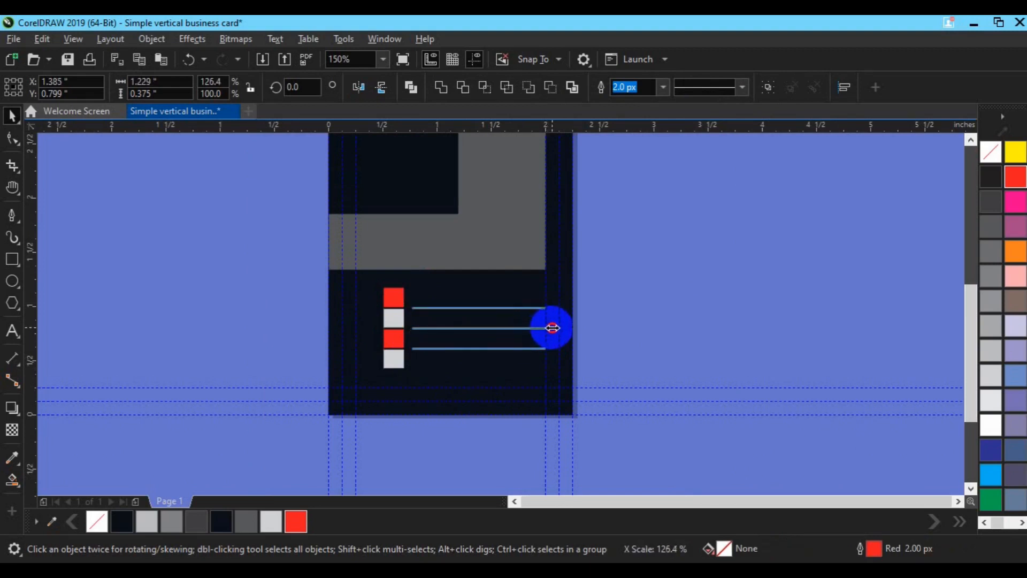
pyautogui.moveTo(552, 328); pyautogui.dragTo(552, 328)
pyautogui.click(630, 339)
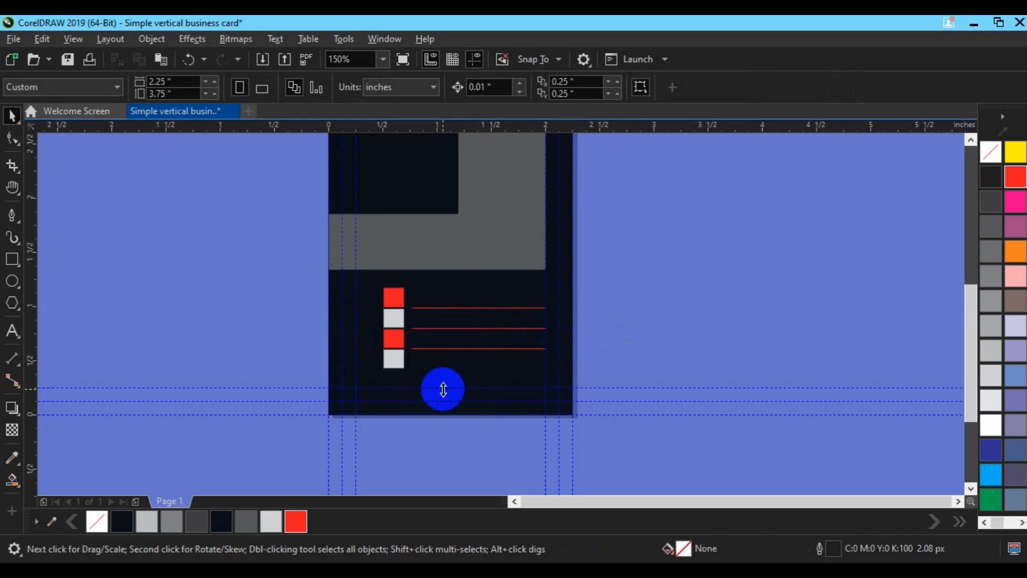
pyautogui.click(483, 255)
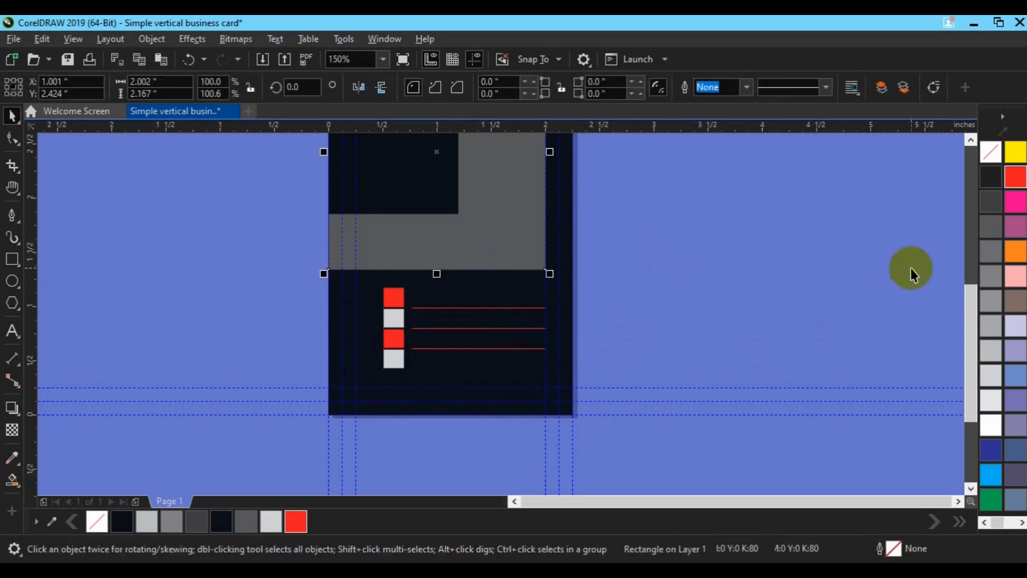
# Fill the grey L-shaped panel with red
pyautogui.click(1016, 175)
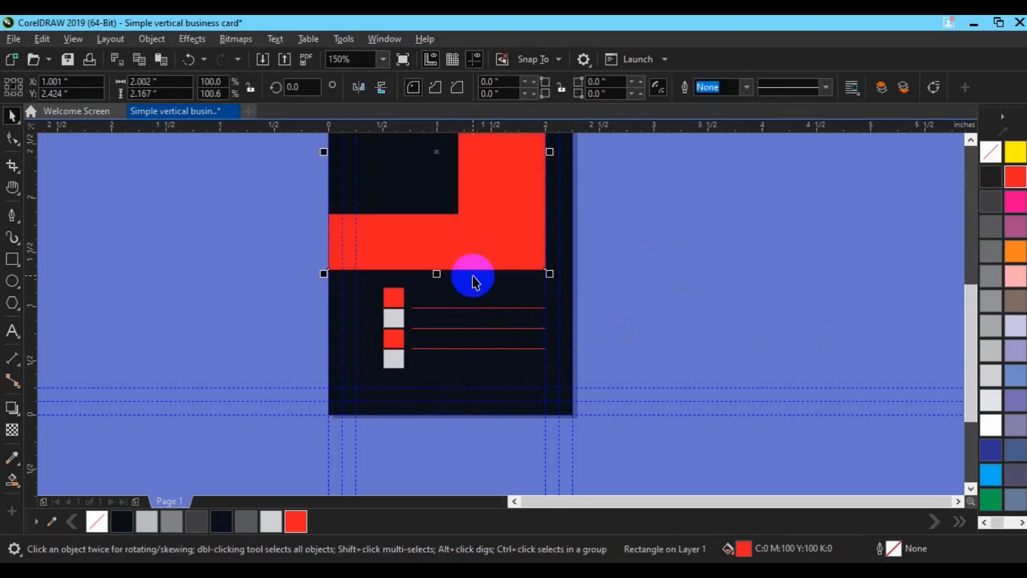
pyautogui.press('h')
pyautogui.moveTo(454, 195); pyautogui.dragTo(452, 346)
pyautogui.press('space')
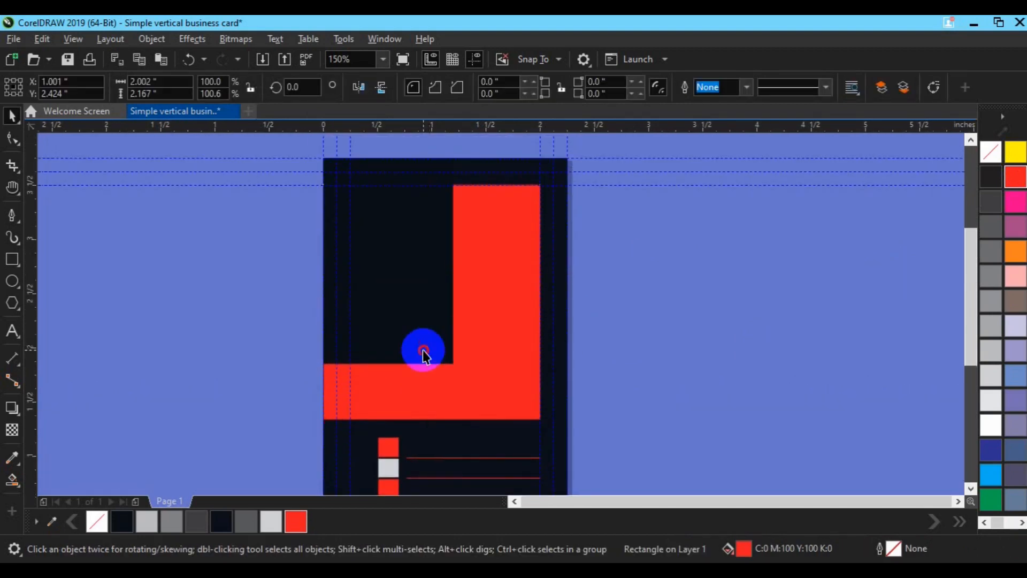
# Duplicate the dark 1.196 × 1.895 inch block and move the copy to the left pasteboard
pyautogui.click(423, 351)
pyautogui.hotkey('ctrl', 'd')
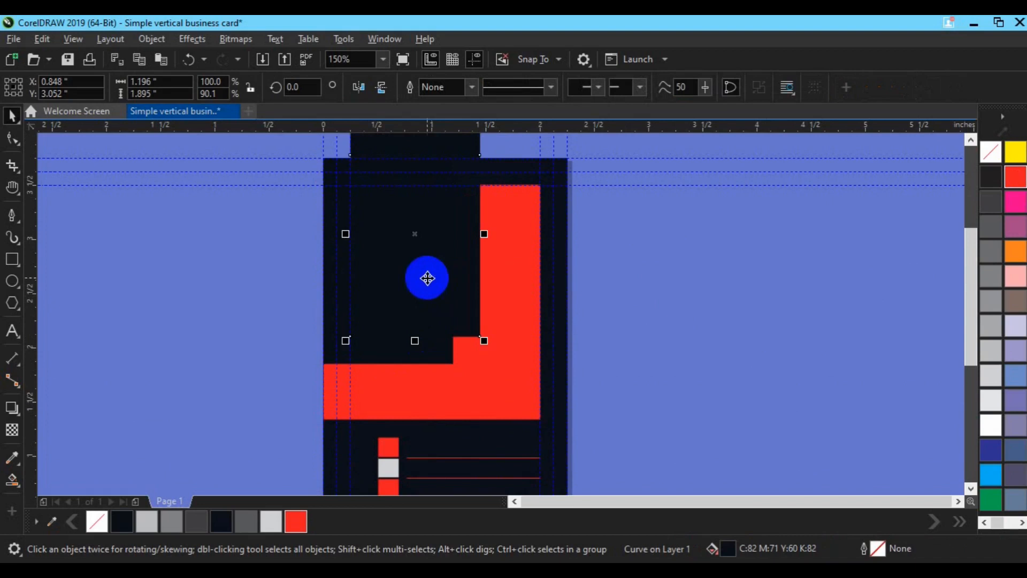
pyautogui.moveTo(424, 278); pyautogui.dragTo(253, 343)
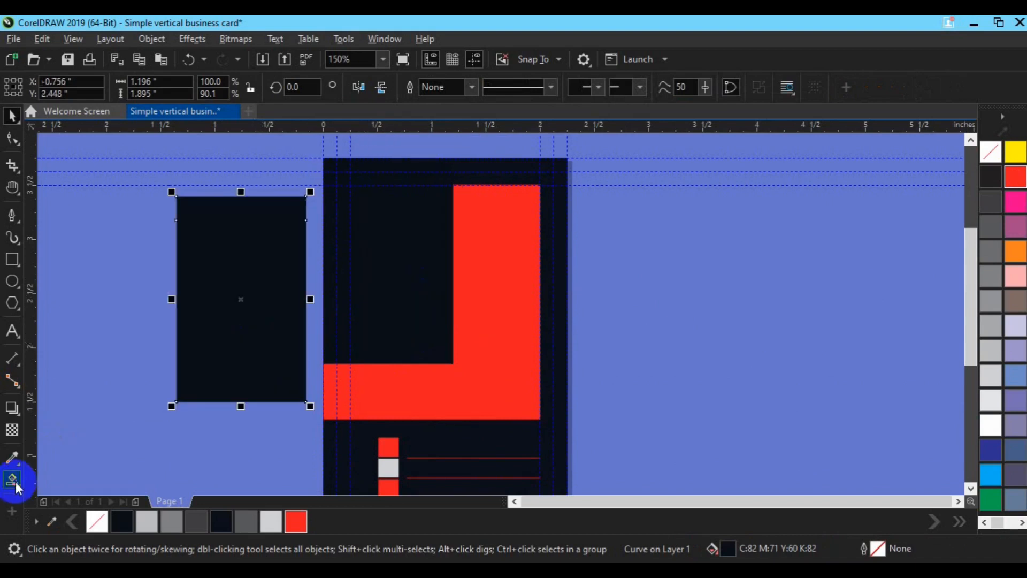
pyautogui.moveTo(15, 484); pyautogui.dragTo(67, 502)
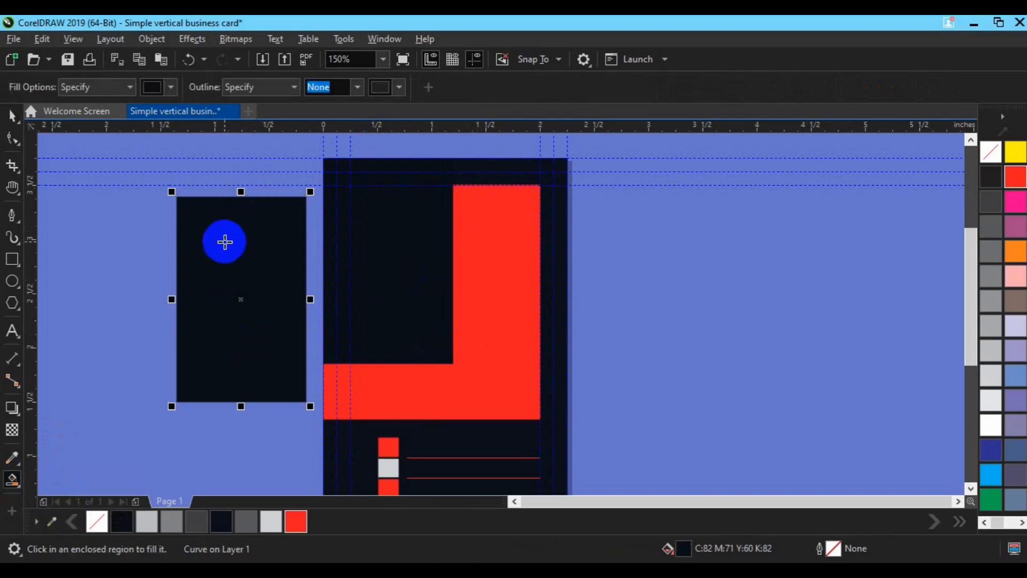
pyautogui.rightClick(19, 484)
pyautogui.click(12, 486)
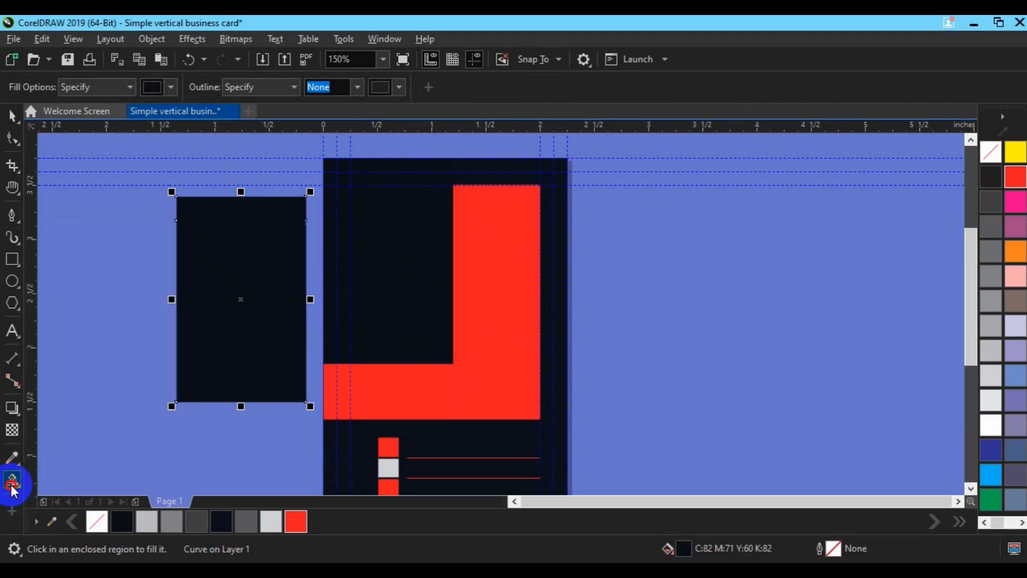
pyautogui.click(13, 487)
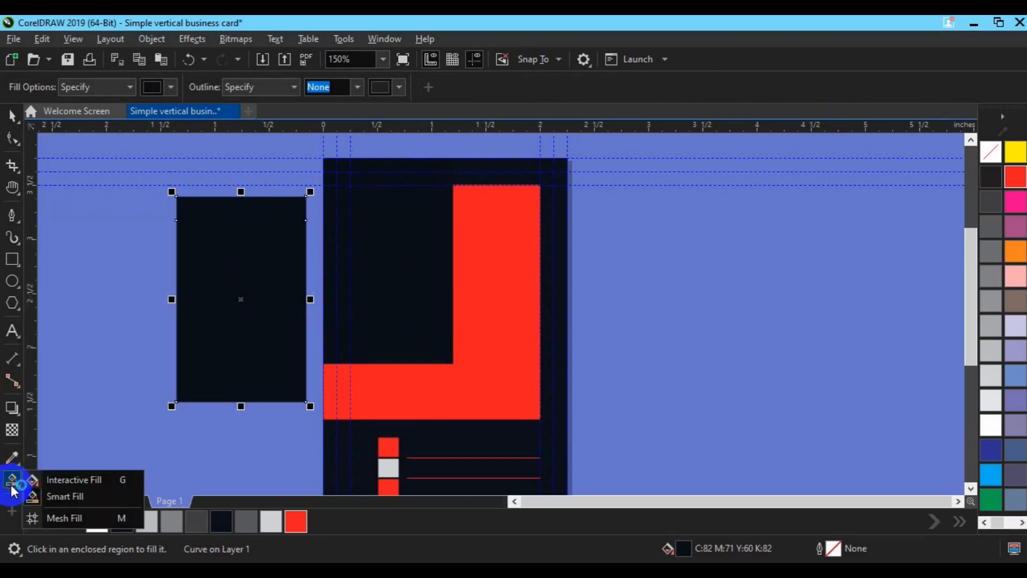
# Lay a top-to-bottom fountain fill on the copied block with a magenta bottom end
pyautogui.click(46, 493)
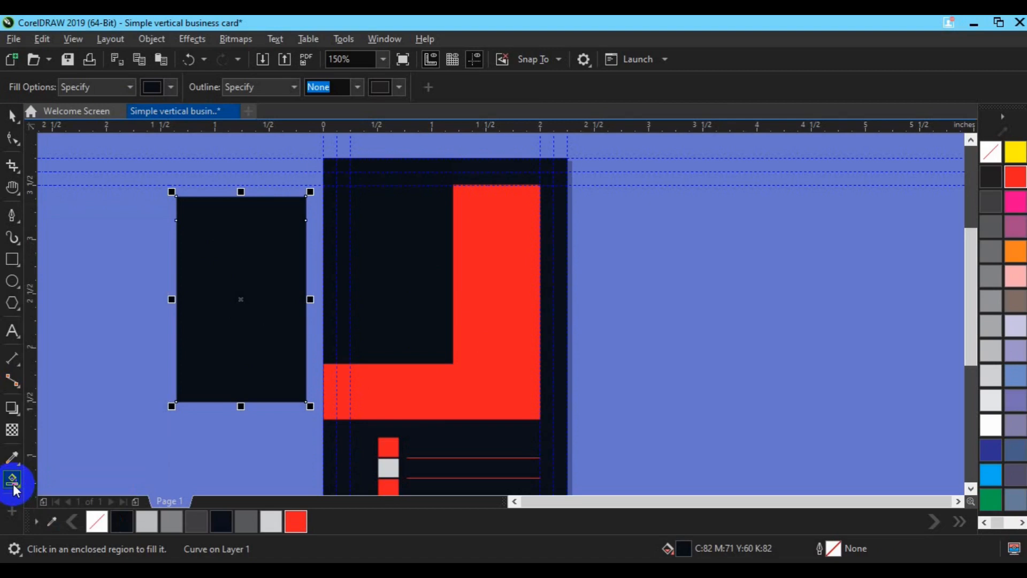
pyautogui.click(13, 484)
pyautogui.click(51, 481)
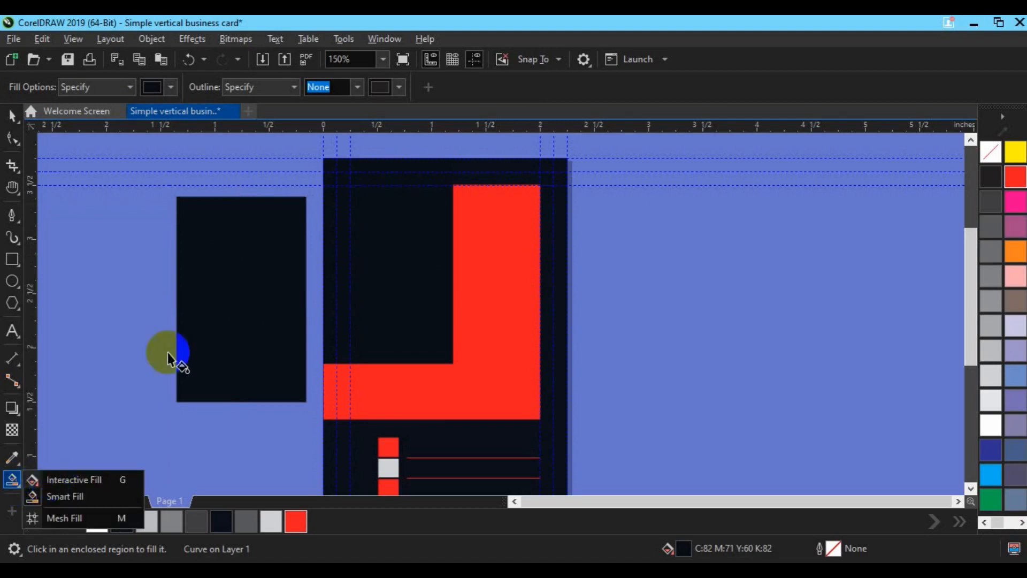
pyautogui.moveTo(244, 193); pyautogui.dragTo(239, 375)
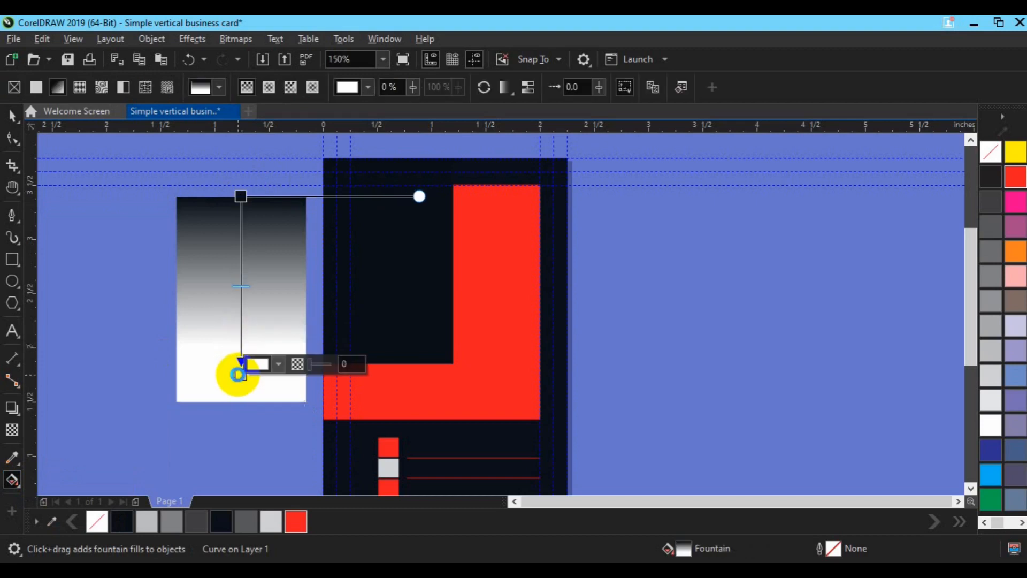
pyautogui.click(281, 365)
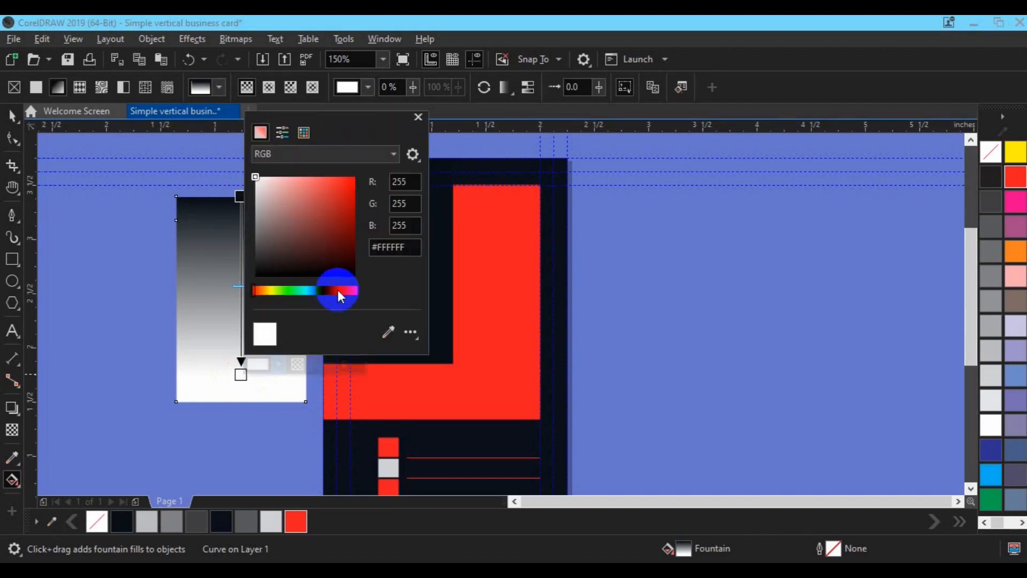
pyautogui.moveTo(339, 292); pyautogui.dragTo(342, 293)
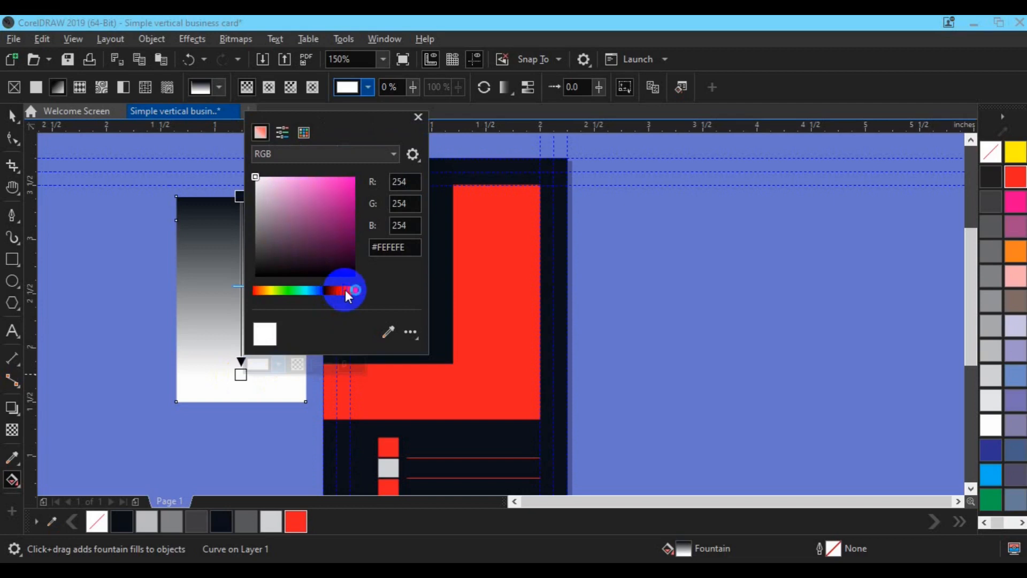
pyautogui.click(346, 185)
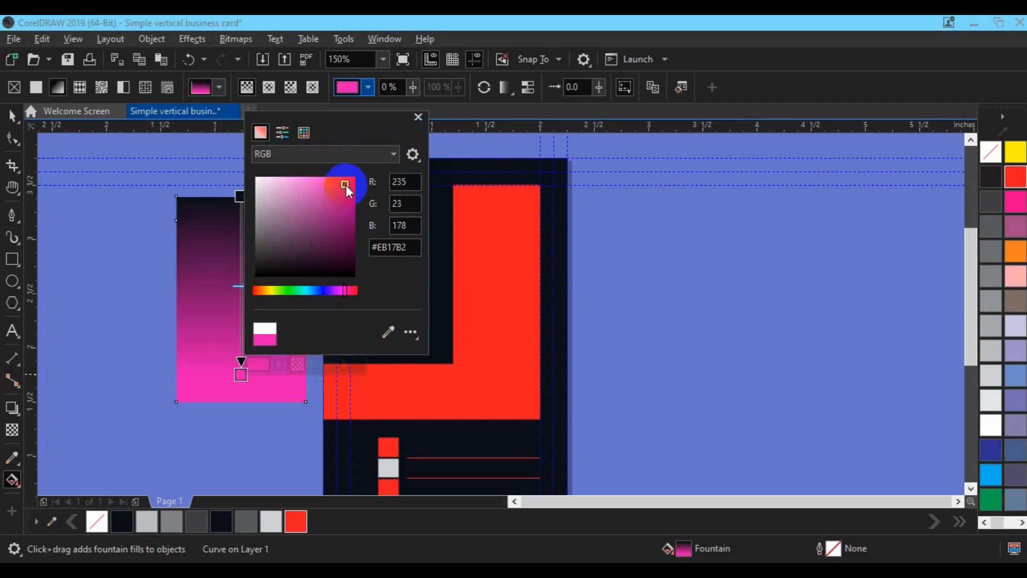
pyautogui.click(238, 192)
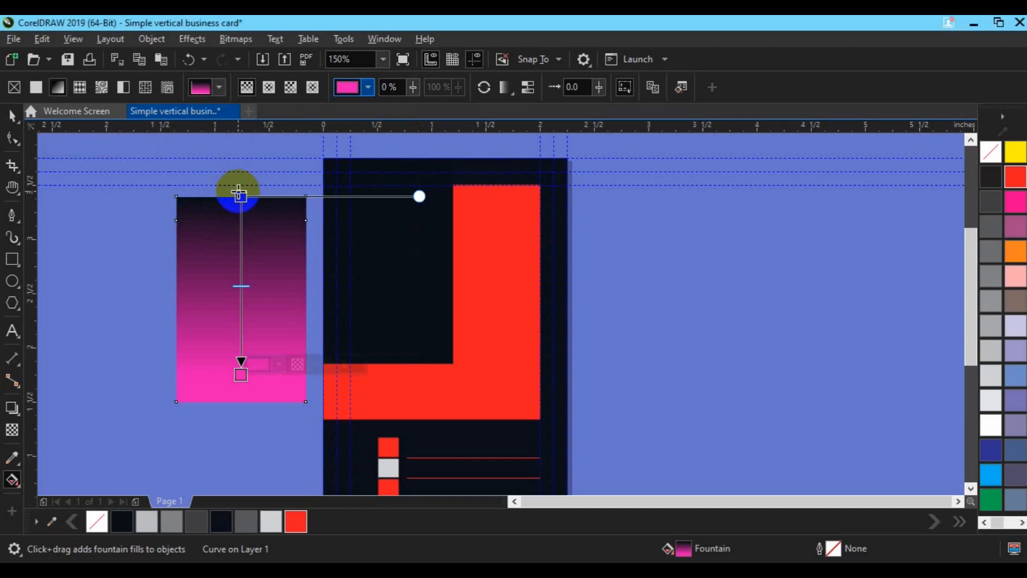
# Set the gradient's top node to red using the eyedropper
pyautogui.click(241, 196)
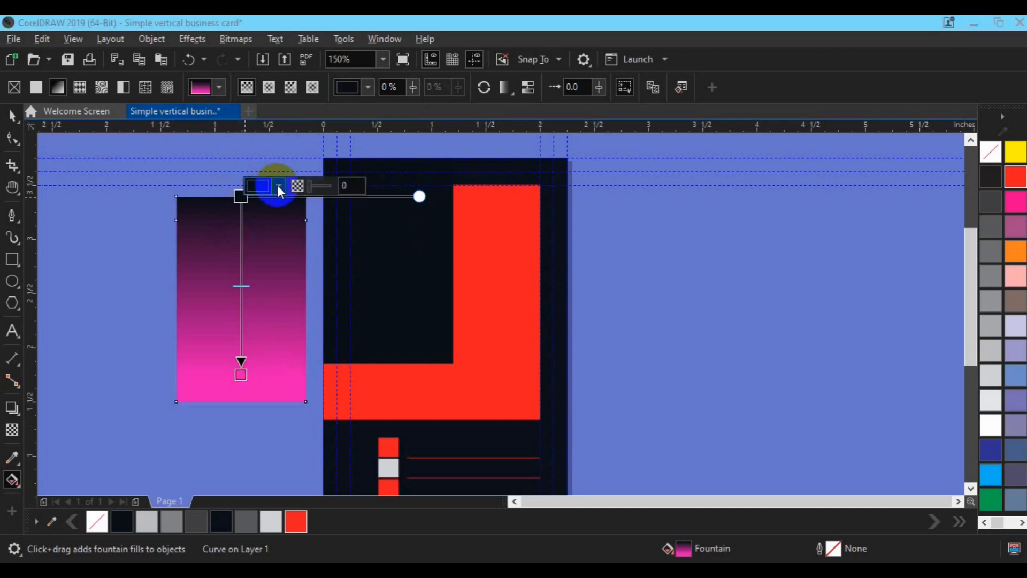
pyautogui.click(278, 185)
pyautogui.click(388, 416)
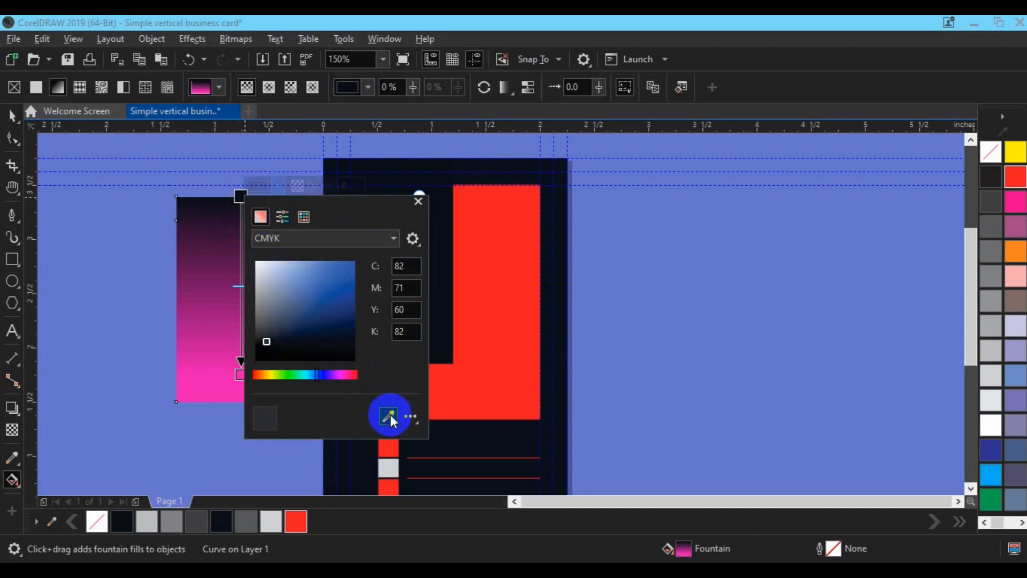
pyautogui.click(1016, 180)
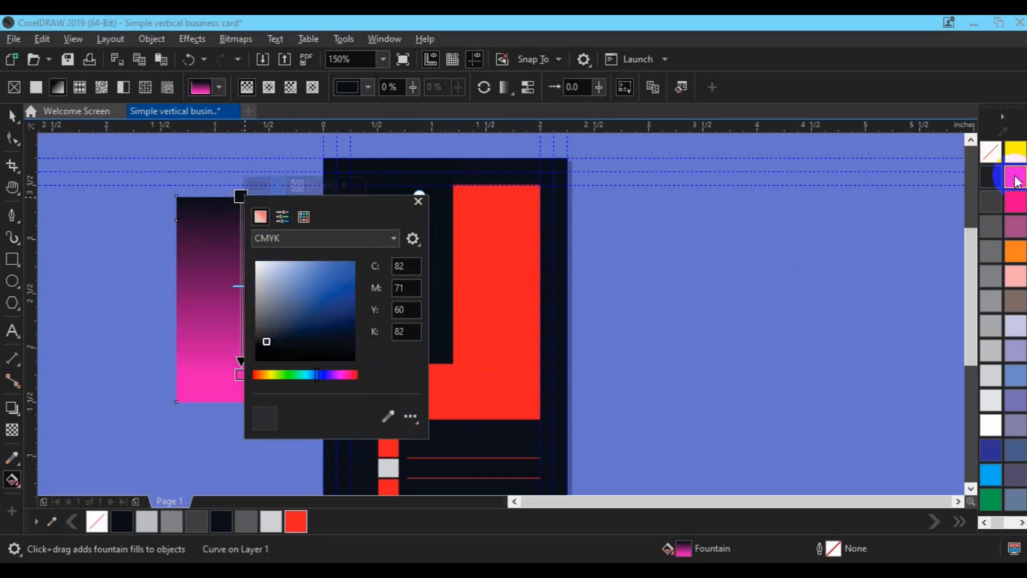
pyautogui.click(406, 416)
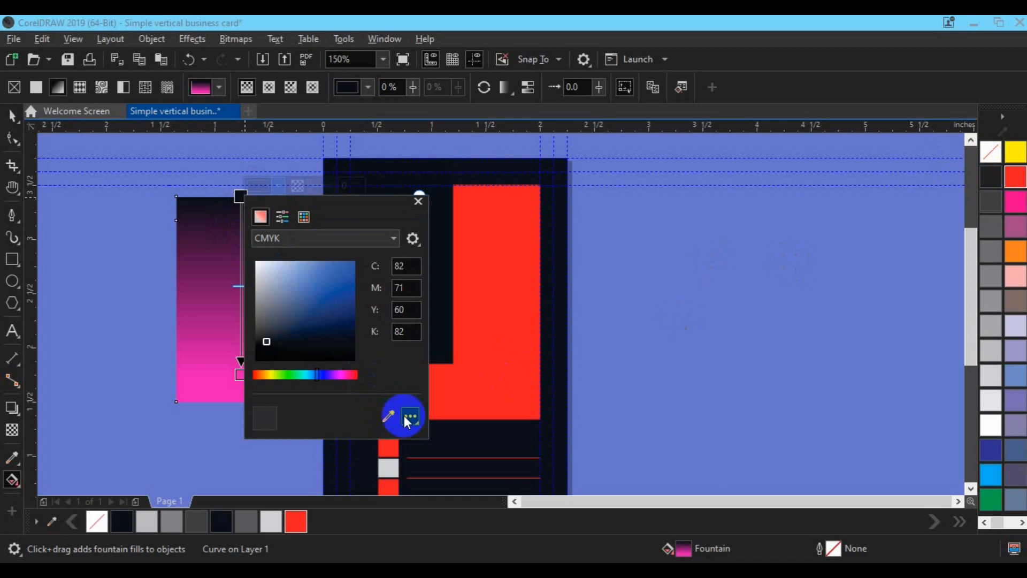
pyautogui.click(383, 419)
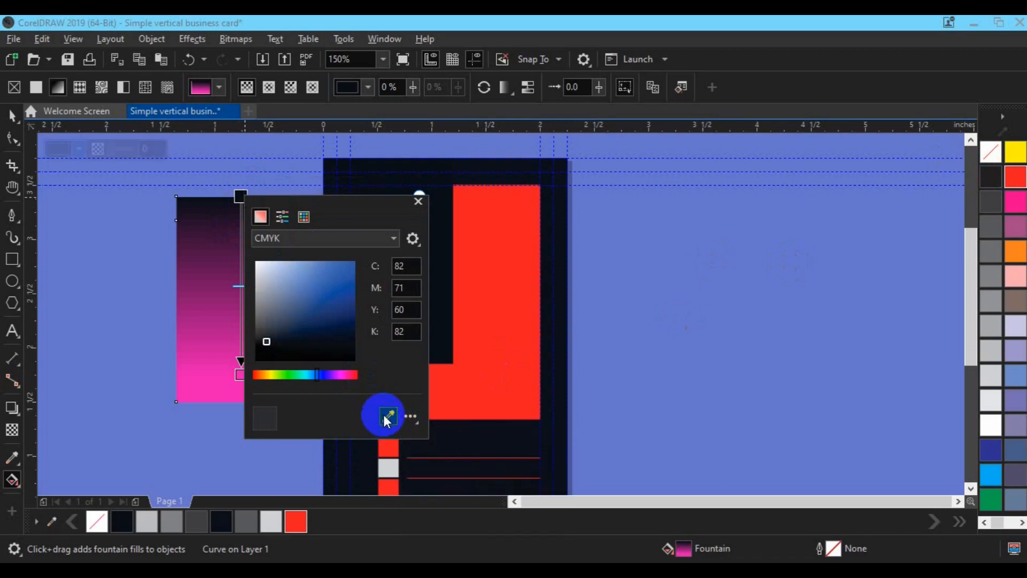
pyautogui.click(301, 518)
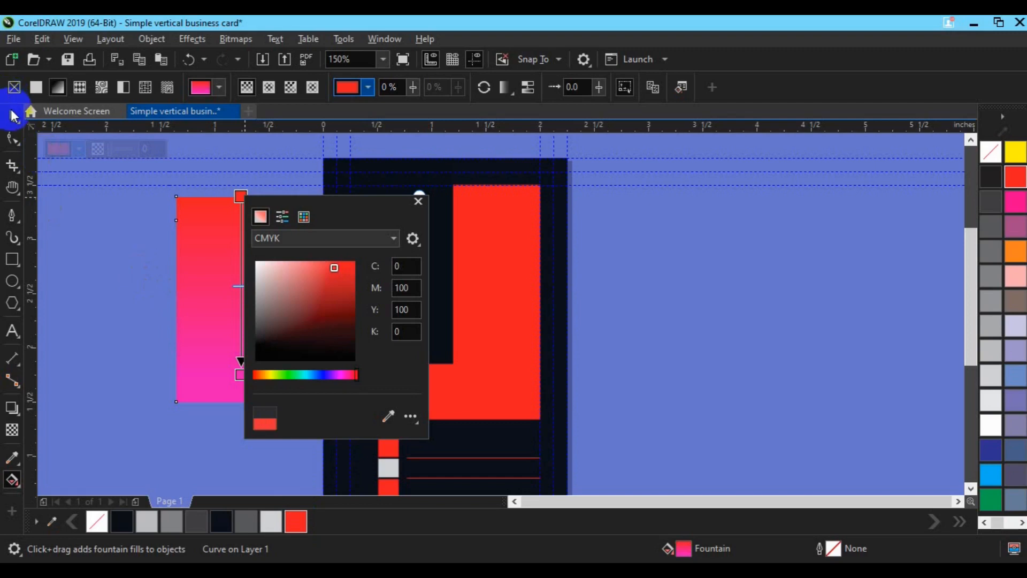
pyautogui.click(13, 115)
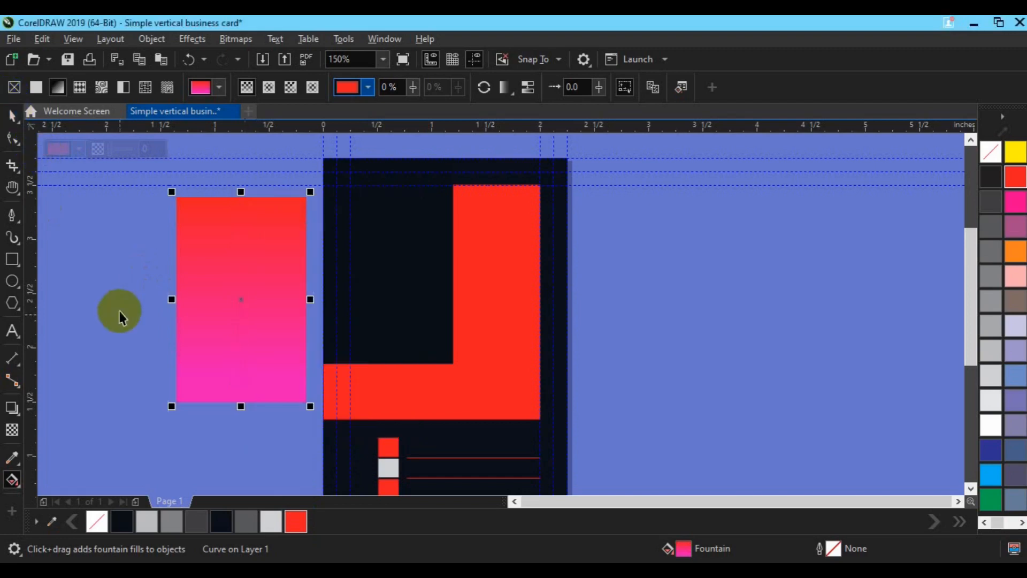
pyautogui.click(263, 60)
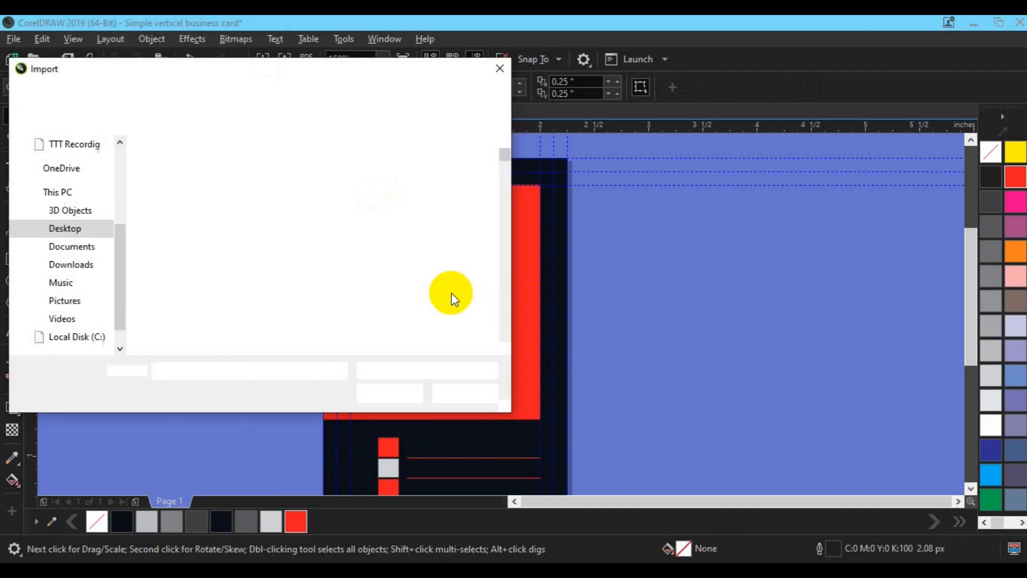
pyautogui.click(505, 348)
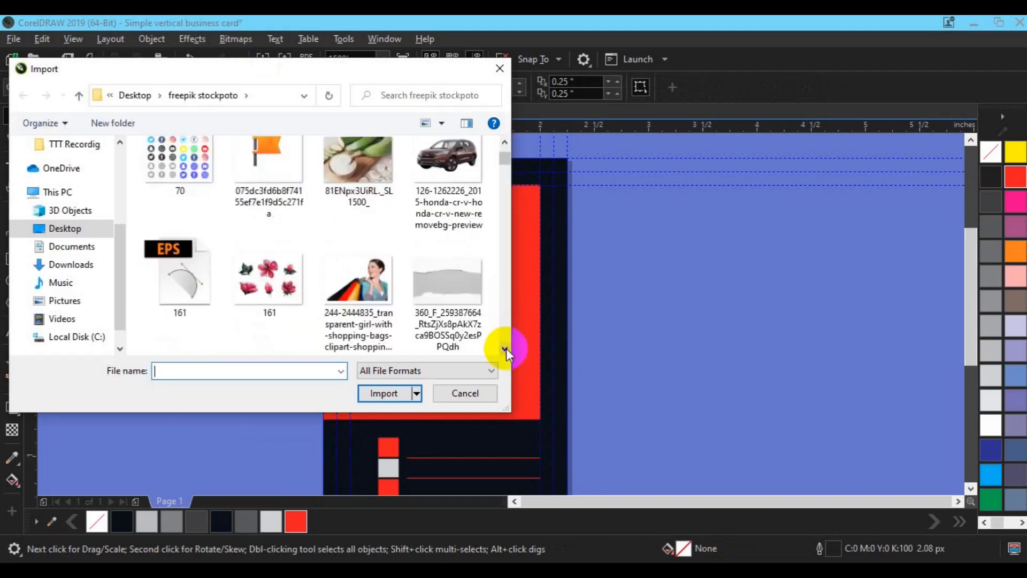
pyautogui.click(506, 349)
pyautogui.click(506, 349)
pyautogui.click(506, 348)
pyautogui.click(506, 348)
pyautogui.click(506, 348)
pyautogui.click(506, 348)
pyautogui.click(506, 349)
pyautogui.click(506, 348)
pyautogui.click(506, 348)
pyautogui.click(506, 348)
pyautogui.click(506, 348)
pyautogui.click(506, 348)
pyautogui.click(506, 348)
pyautogui.click(506, 348)
pyautogui.click(506, 348)
pyautogui.click(506, 348)
pyautogui.click(506, 348)
pyautogui.click(506, 348)
pyautogui.click(506, 348)
pyautogui.click(506, 348)
pyautogui.click(506, 348)
pyautogui.click(506, 348)
pyautogui.click(506, 348)
pyautogui.click(506, 349)
pyautogui.click(506, 348)
pyautogui.click(506, 348)
pyautogui.click(506, 348)
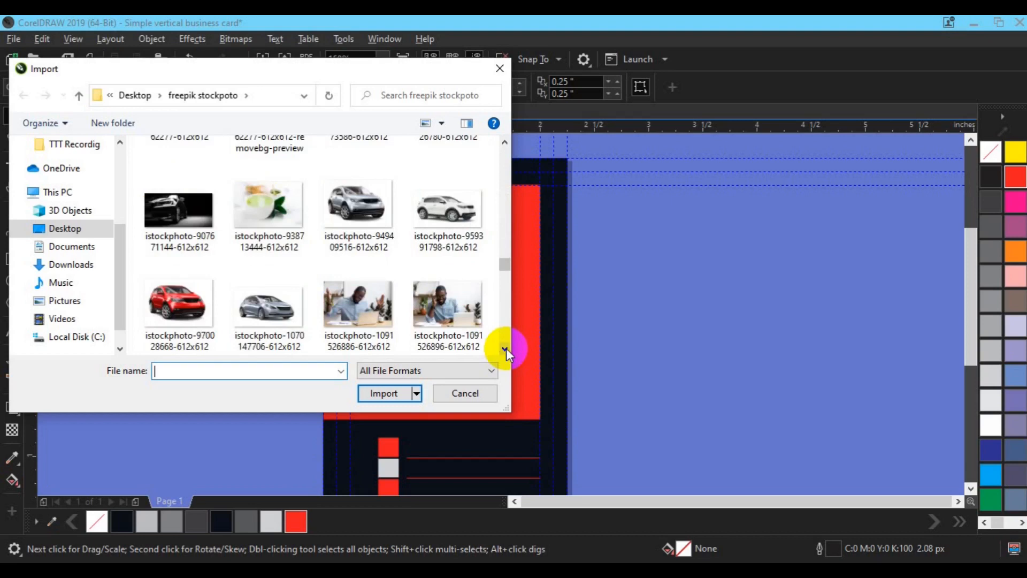
pyautogui.click(506, 349)
pyautogui.click(505, 349)
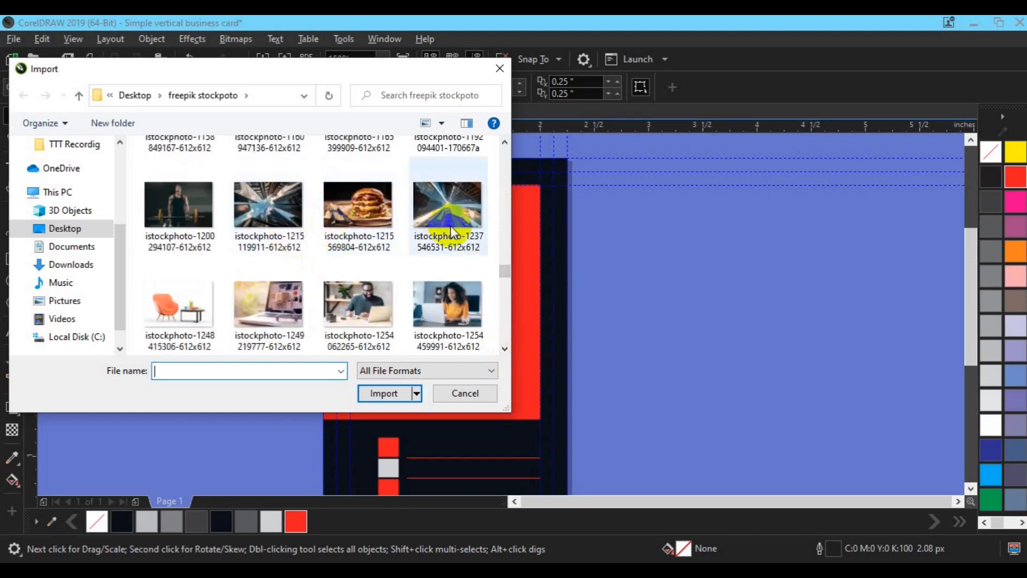
pyautogui.click(291, 200)
pyautogui.click(384, 392)
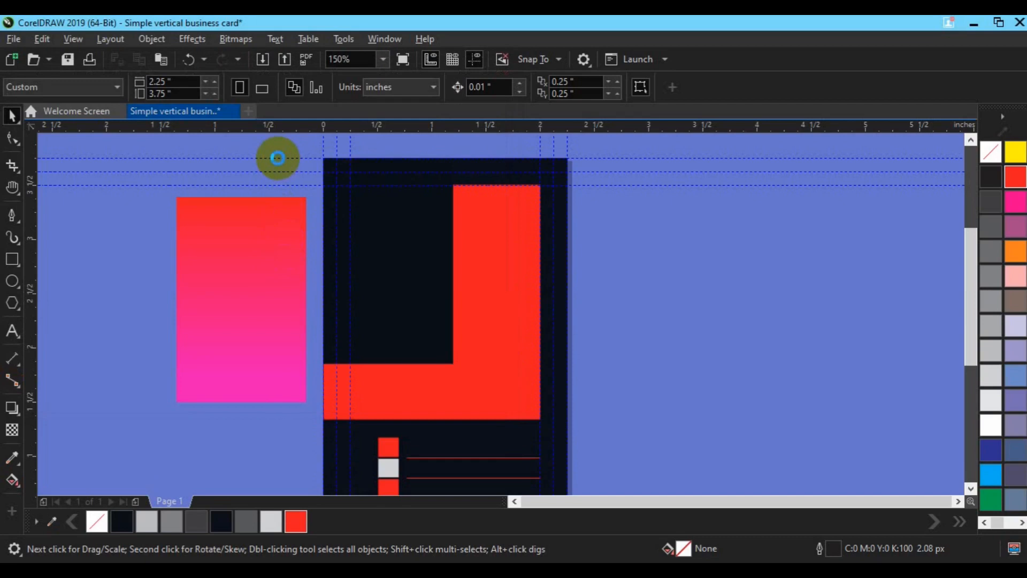
# Place the photo on the card and PowerClip it inside the dark top-left rectangle
pyautogui.moveTo(298, 148); pyautogui.dragTo(641, 415)
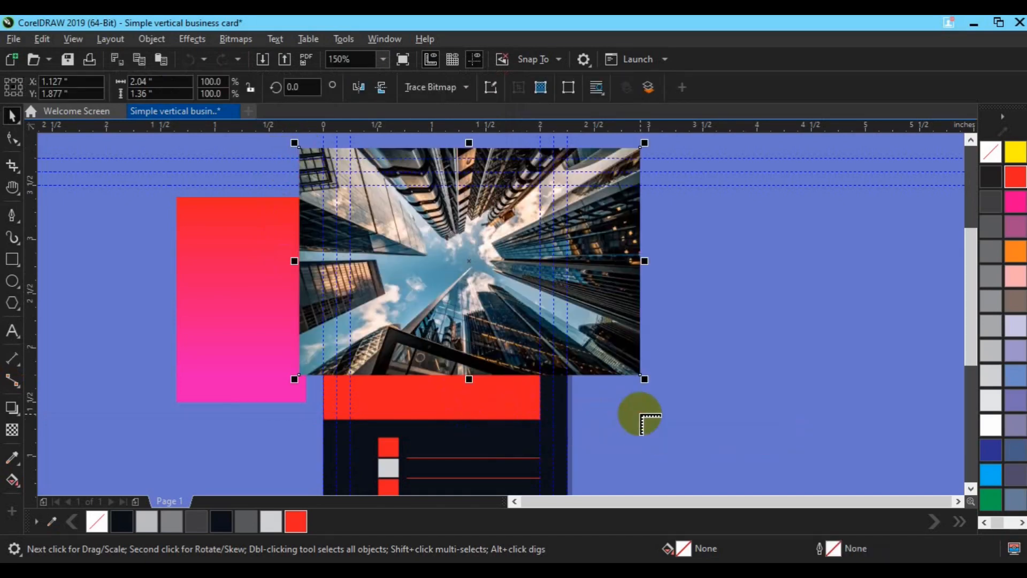
pyautogui.click(460, 269)
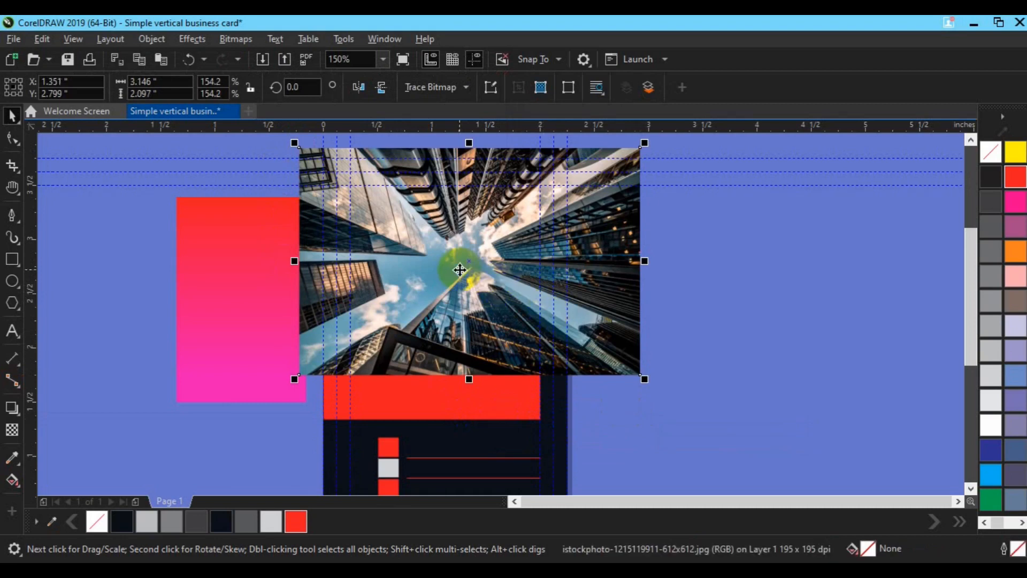
pyautogui.moveTo(460, 269); pyautogui.dragTo(576, 261)
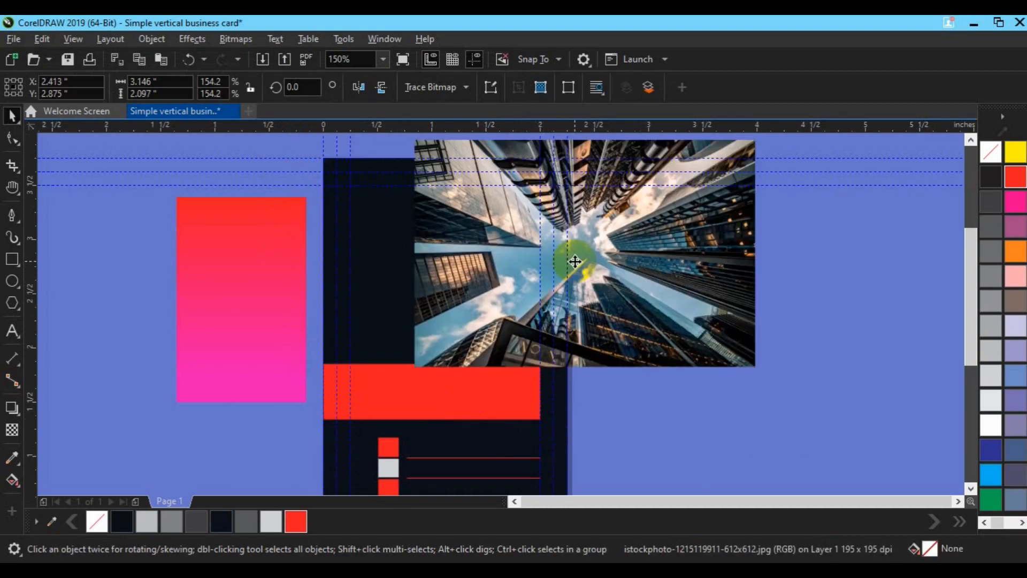
pyautogui.click(152, 39)
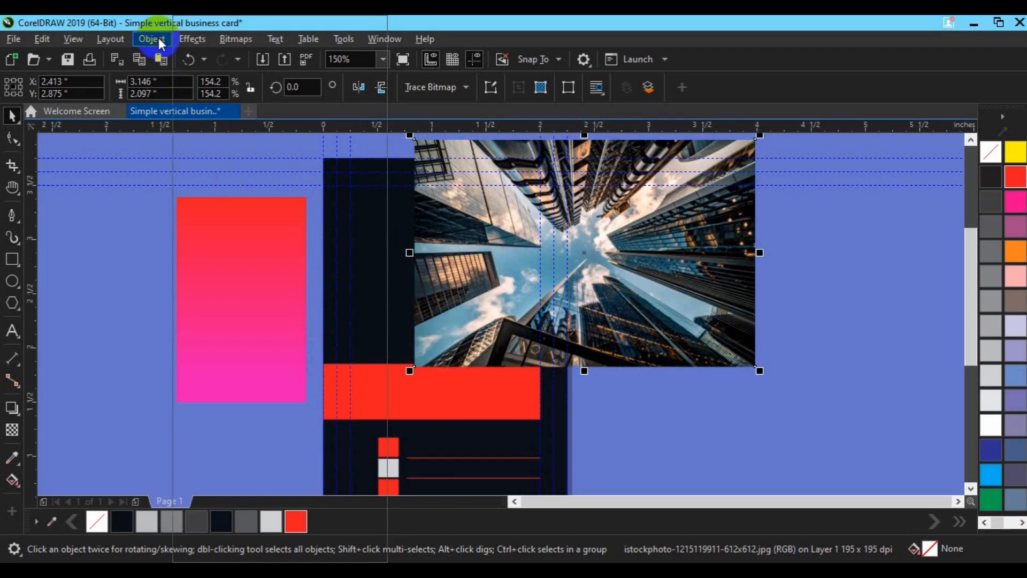
pyautogui.moveTo(232, 68)
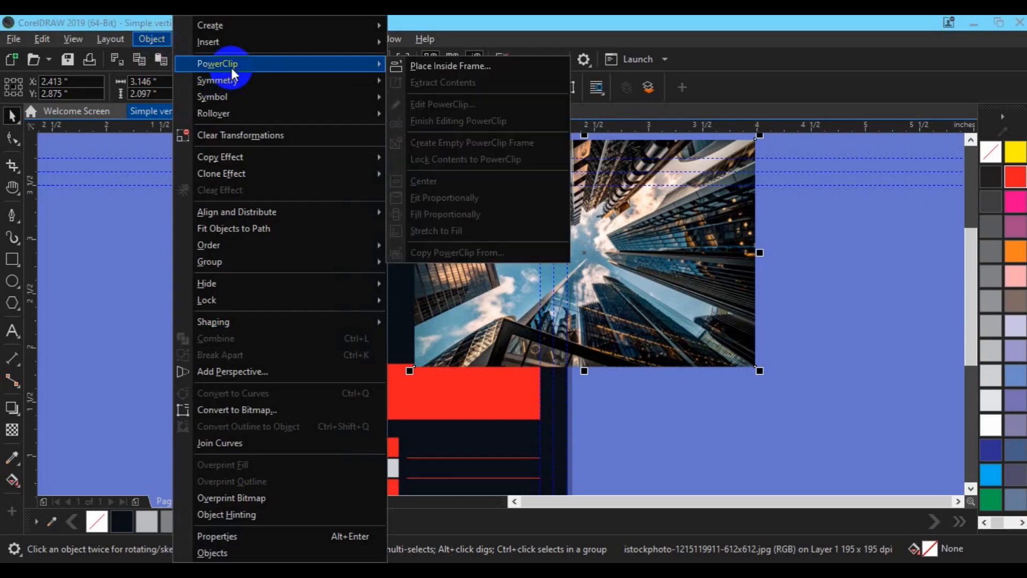
pyautogui.click(434, 67)
pyautogui.click(388, 271)
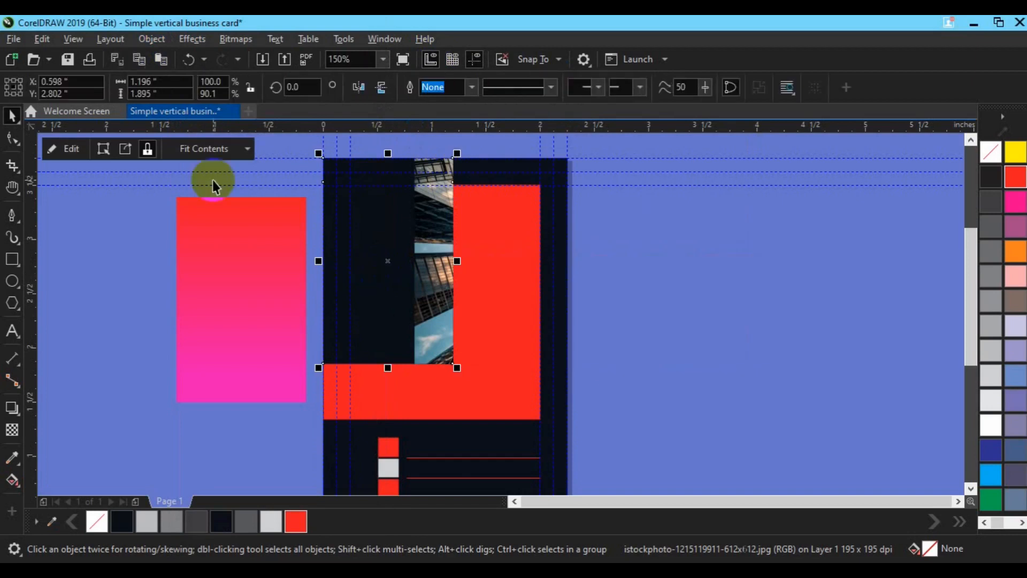
# Reposition the photo within the frame so the tower facades fill it
pyautogui.click(74, 149)
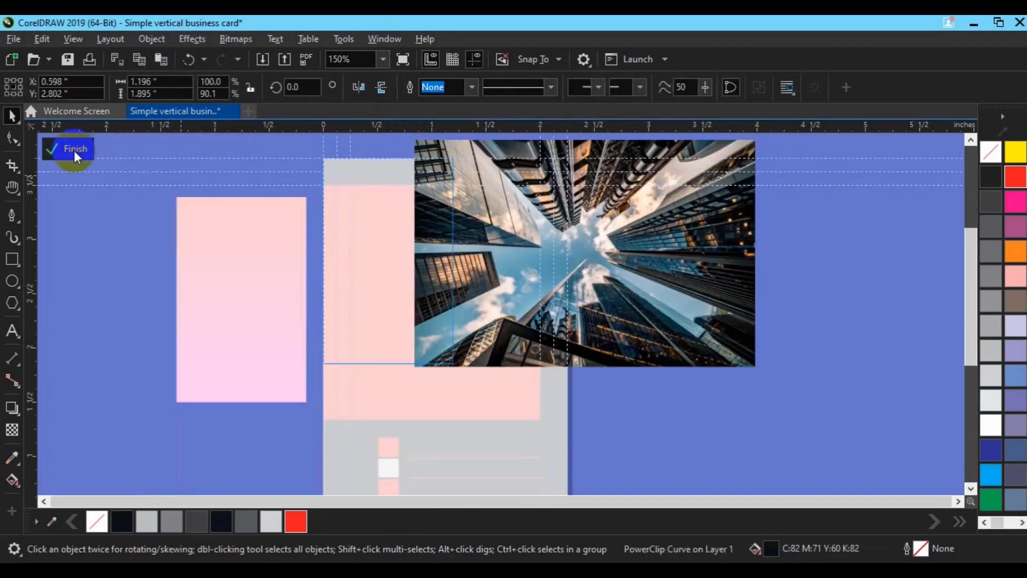
pyautogui.click(515, 228)
pyautogui.moveTo(514, 228); pyautogui.dragTo(422, 241)
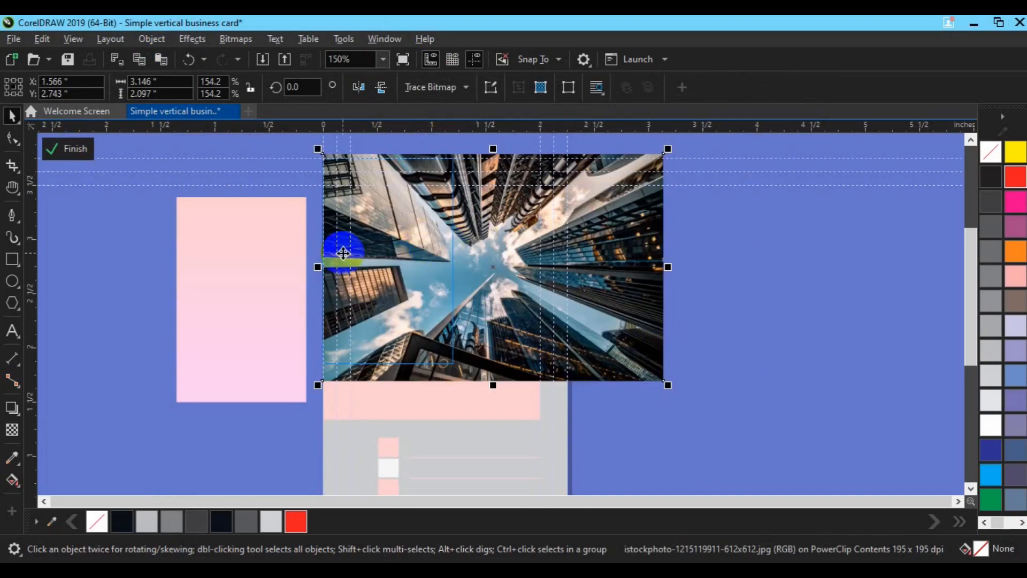
pyautogui.moveTo(518, 264); pyautogui.dragTo(331, 261)
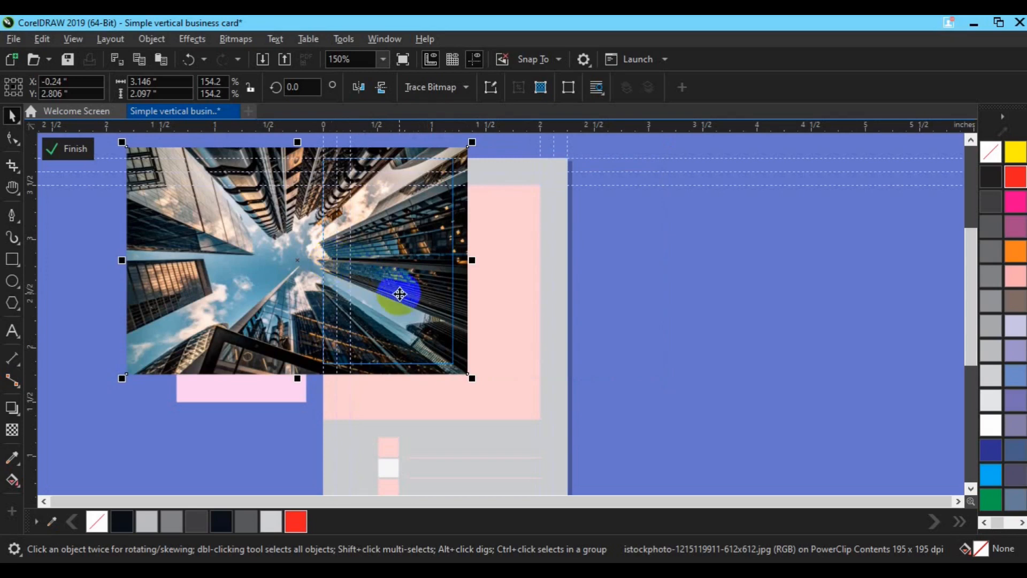
pyautogui.click(76, 155)
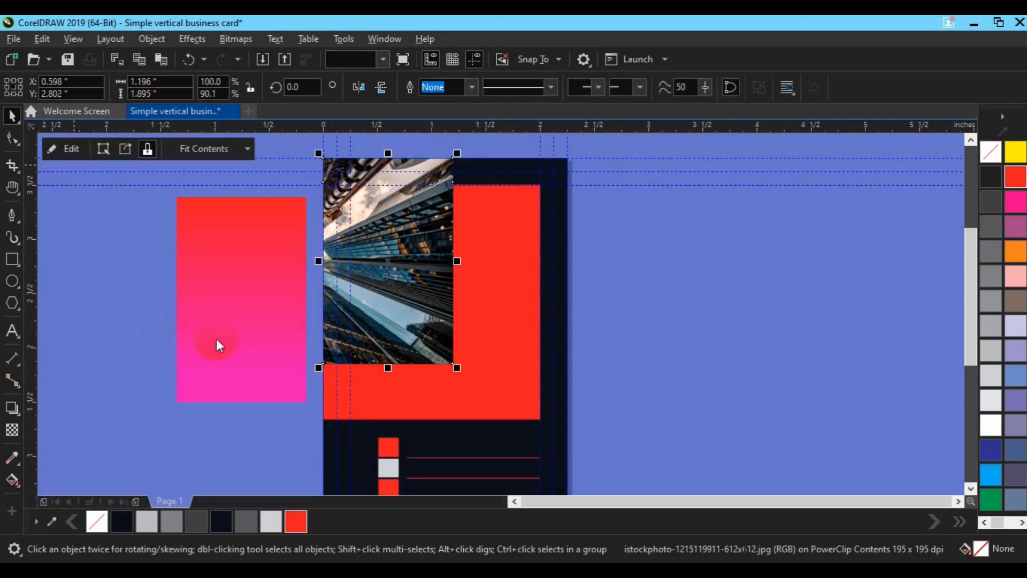
pyautogui.click(217, 372)
# Align the gradient rectangle's top and centre with the clipped city photo
pyautogui.keyDown('shift'); pyautogui.click(399, 326); pyautogui.keyUp('shift')
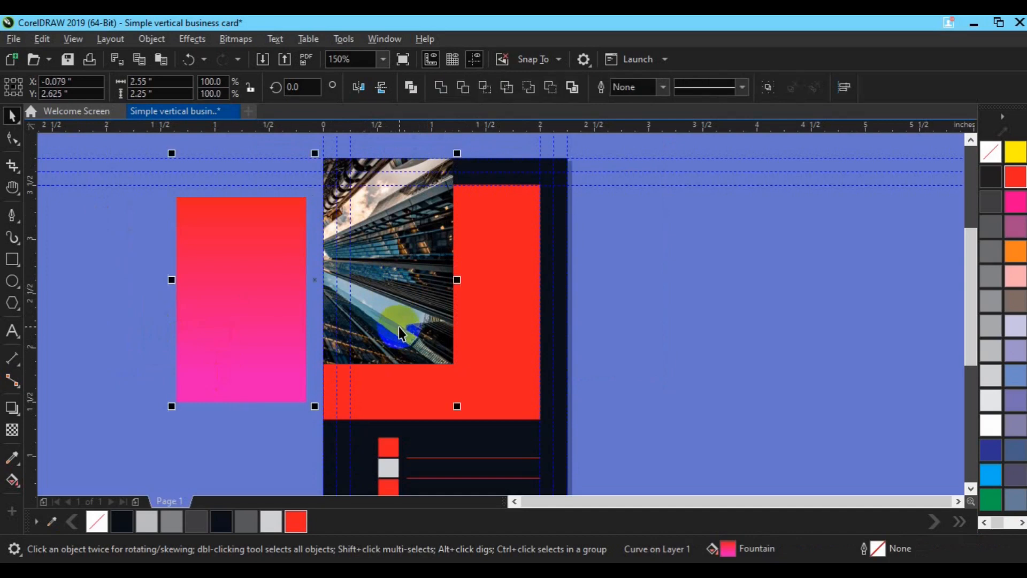
pyautogui.press('t')
pyautogui.press('c')
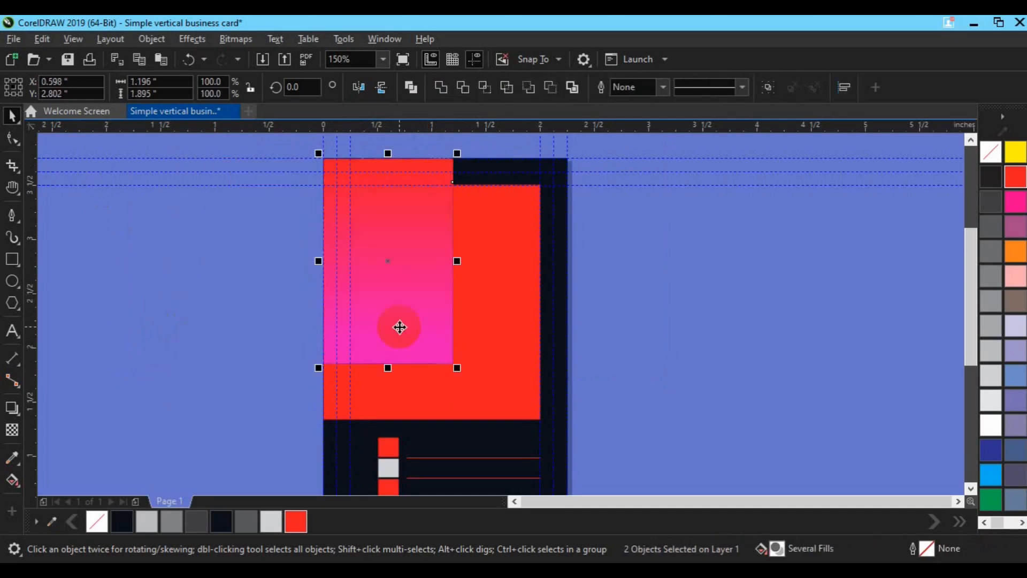
pyautogui.click(419, 276)
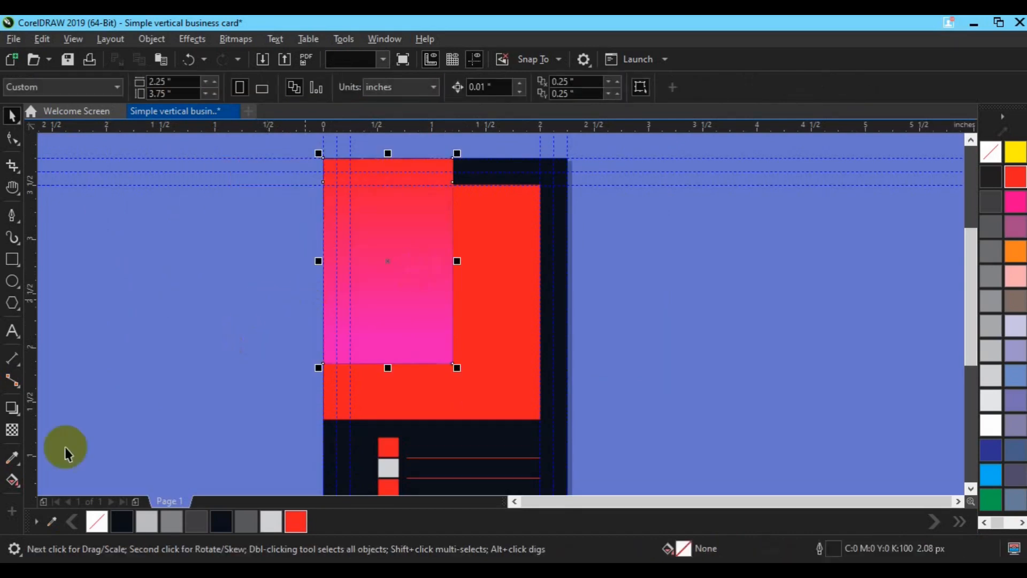
# Try the Multiply, Soft Light and Color blend modes on the gradient overlay
pyautogui.click(12, 429)
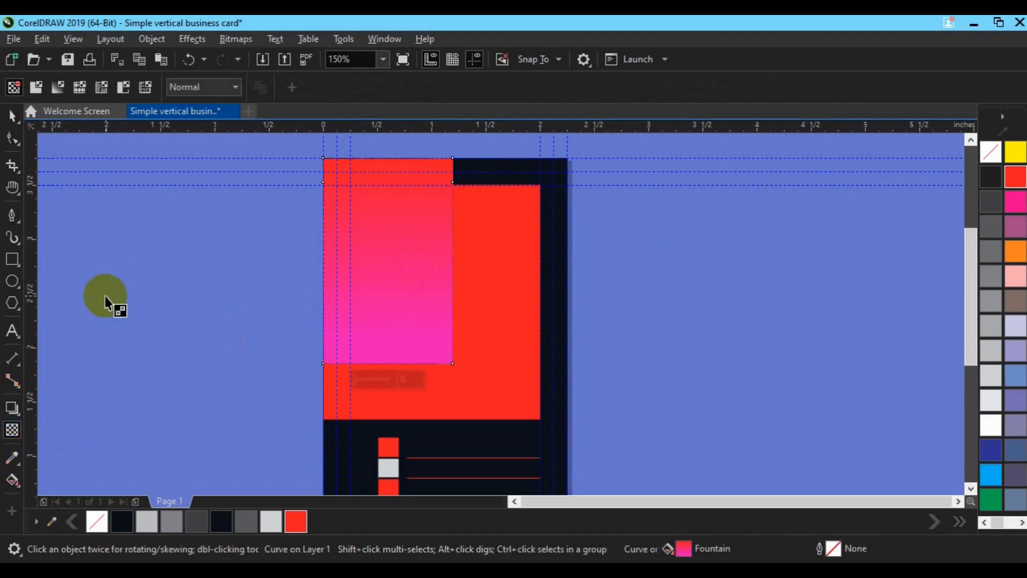
pyautogui.click(205, 87)
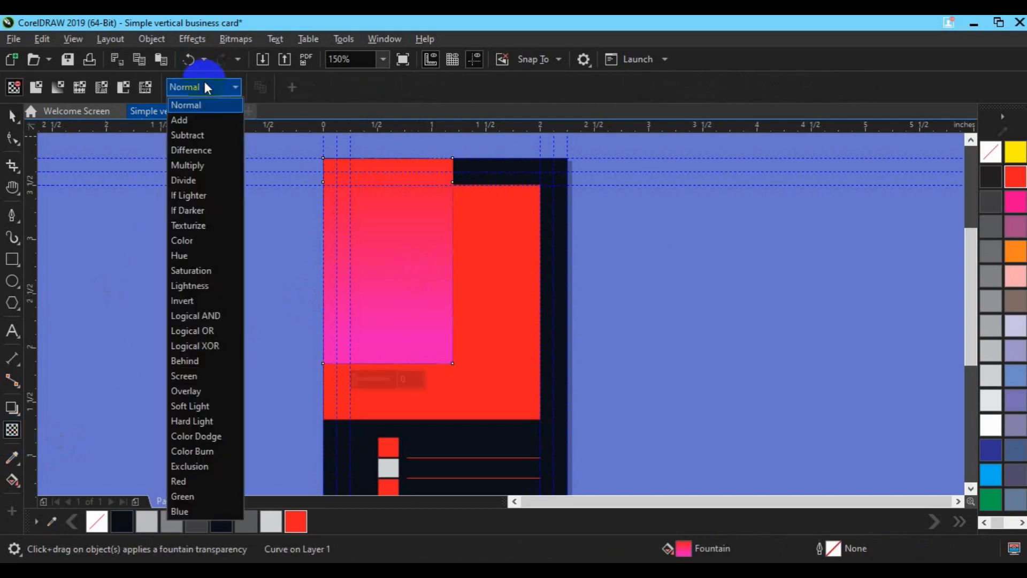
pyautogui.click(201, 165)
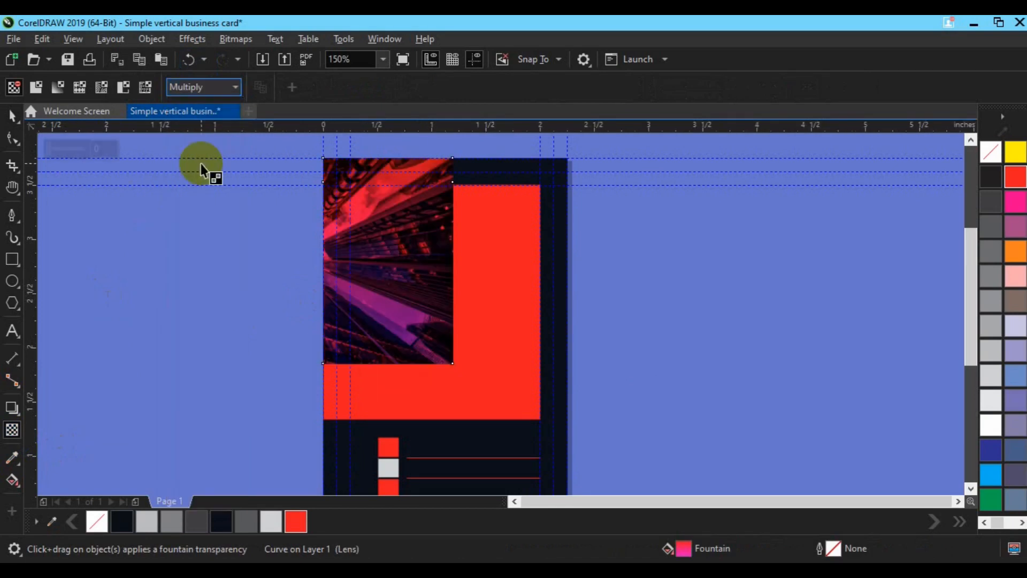
pyautogui.click(231, 90)
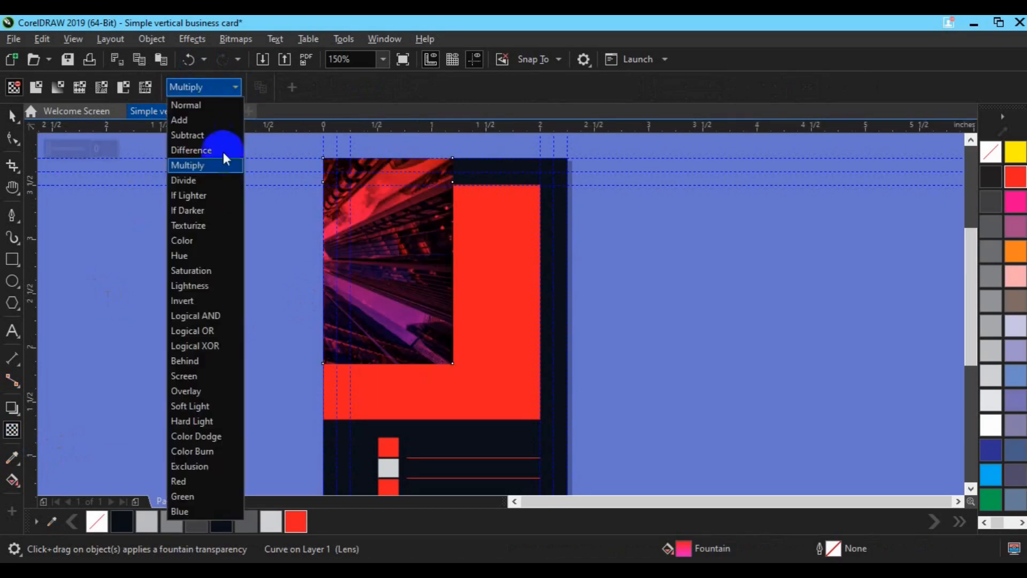
pyautogui.click(206, 408)
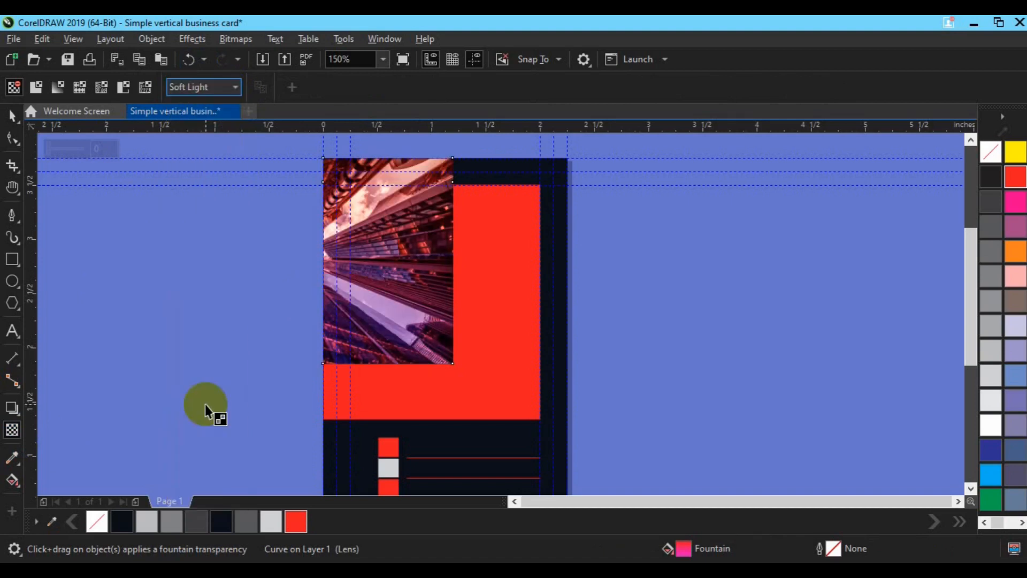
pyautogui.click(214, 88)
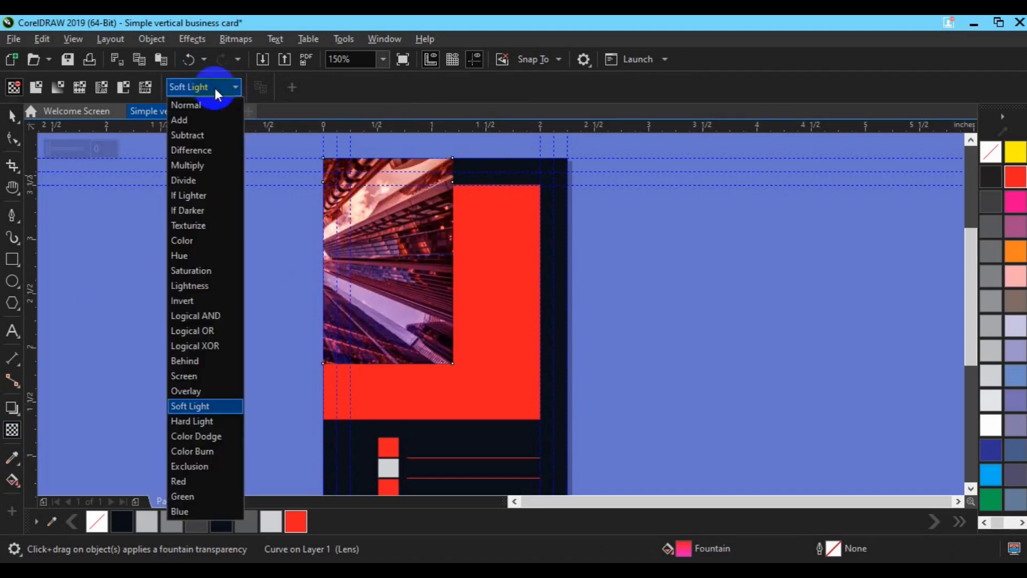
pyautogui.click(190, 241)
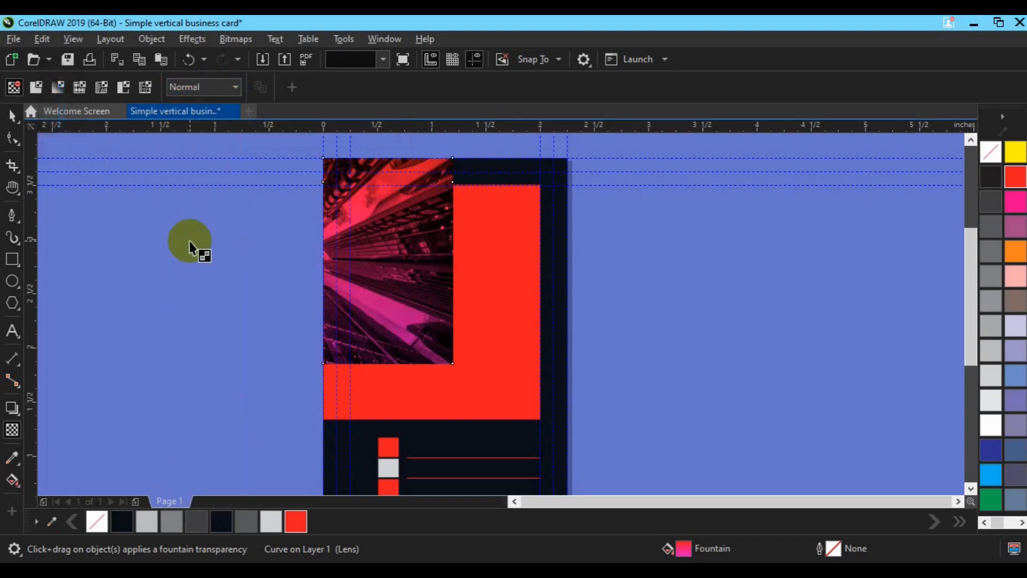
pyautogui.press('space')
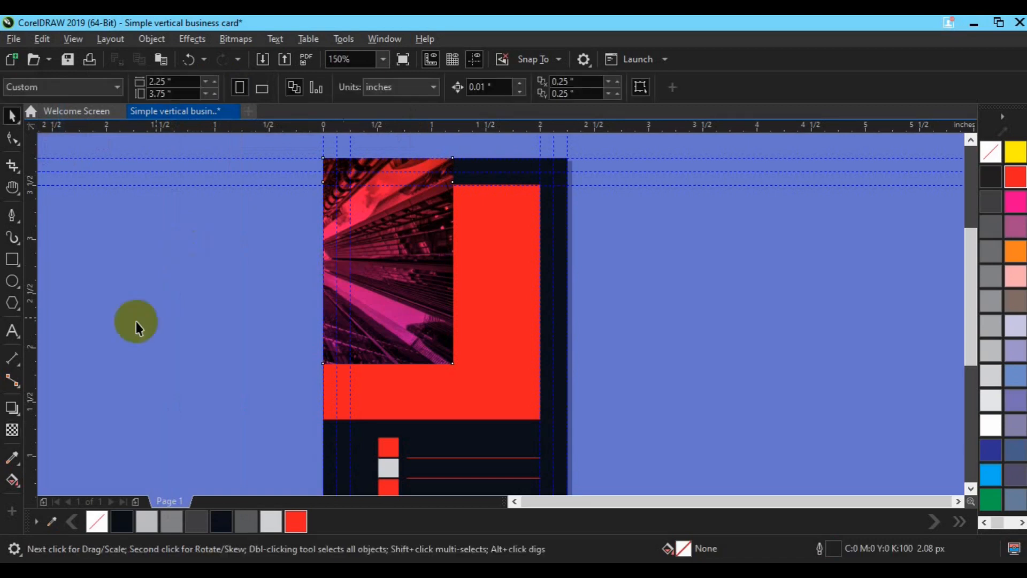
# Apply a vertical fountain transparency to the overlay, then lower its start and midpoint
pyautogui.click(13, 431)
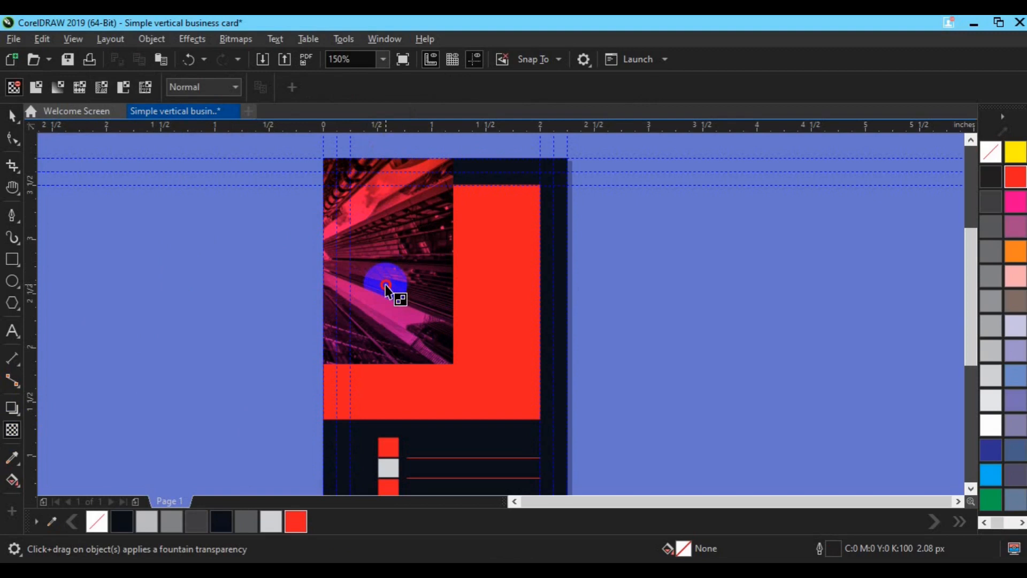
pyautogui.click(58, 91)
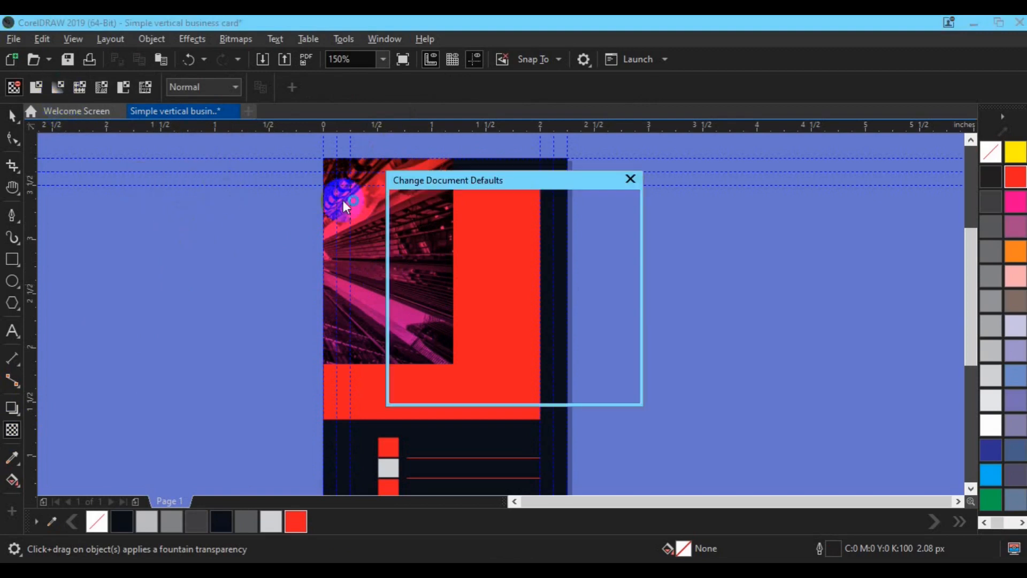
pyautogui.click(595, 388)
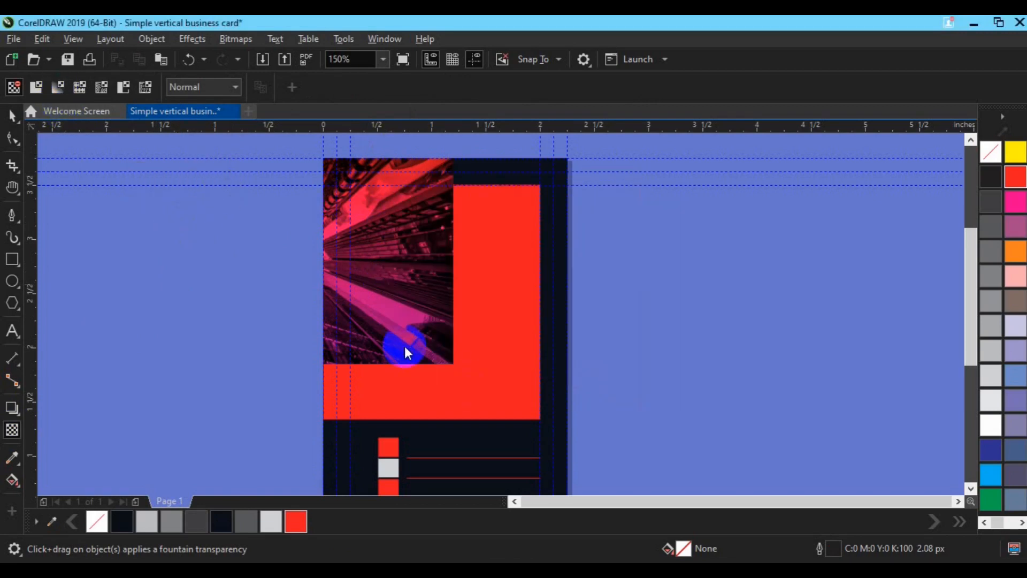
pyautogui.click(404, 346)
pyautogui.moveTo(387, 160); pyautogui.dragTo(378, 407)
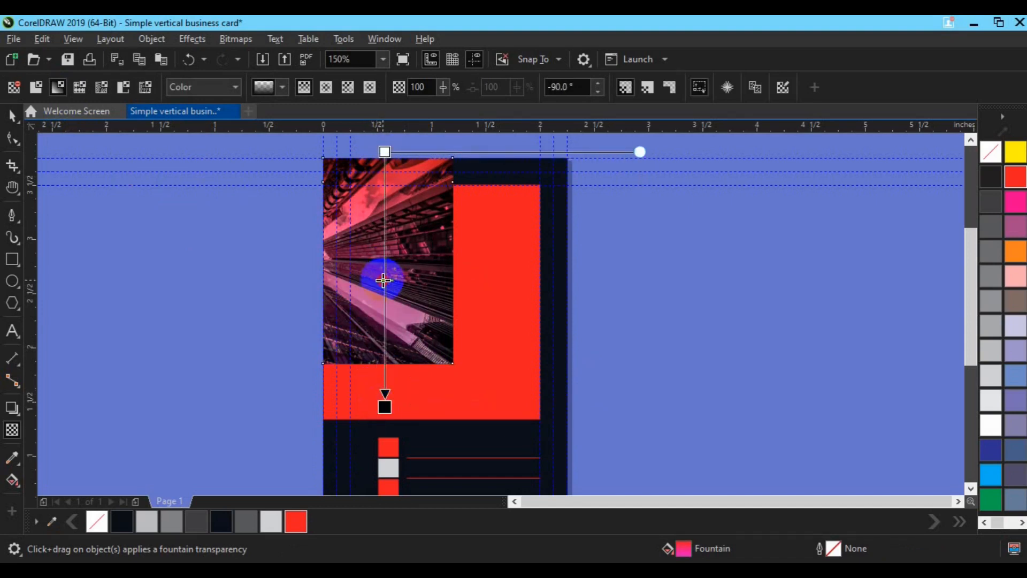
pyautogui.moveTo(383, 280); pyautogui.dragTo(383, 297)
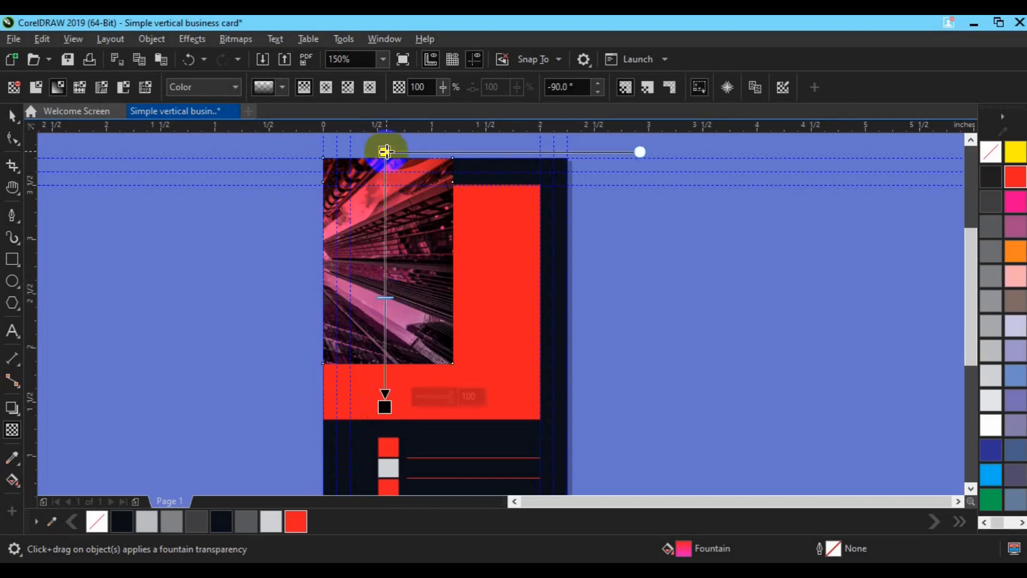
pyautogui.moveTo(385, 151); pyautogui.dragTo(383, 185)
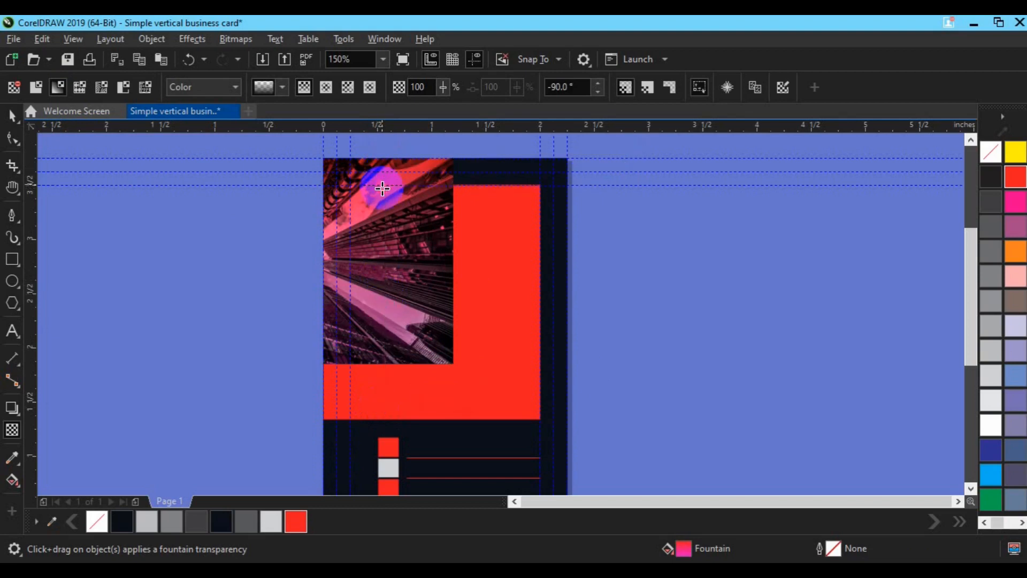
pyautogui.moveTo(383, 184); pyautogui.dragTo(382, 197)
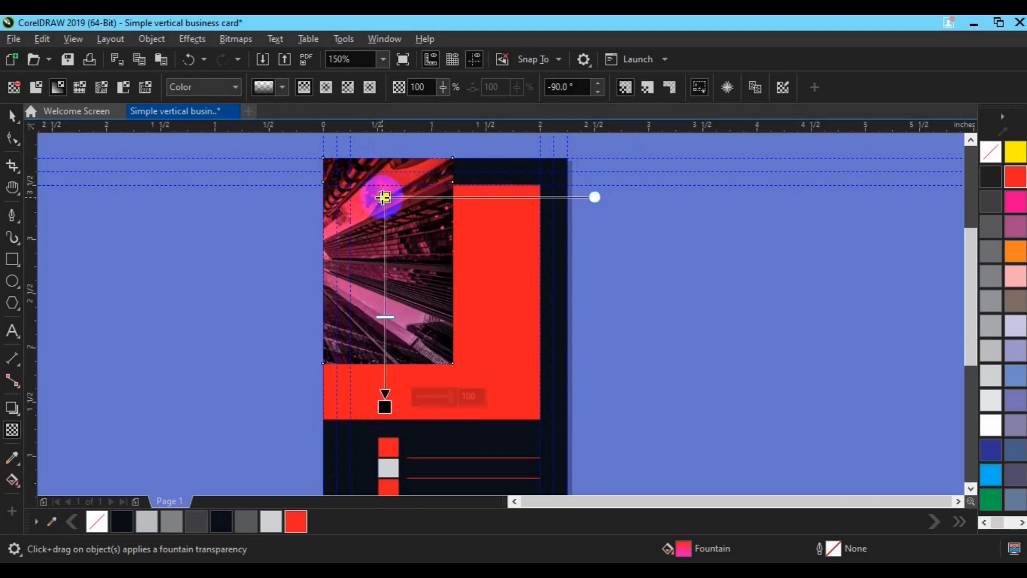
pyautogui.press('space')
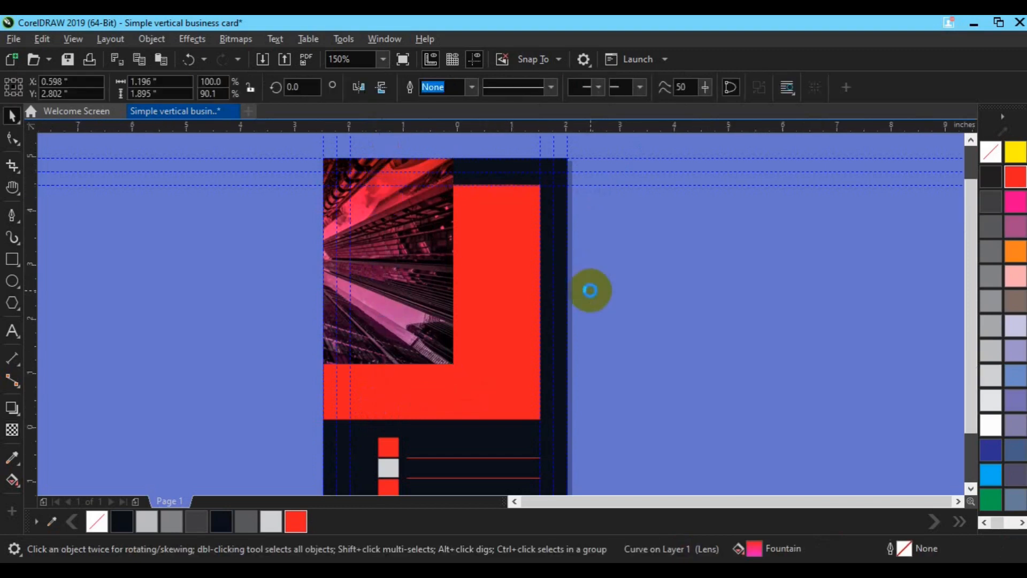
# Group the 21 icons in the icons document and paste them into the business card
pyautogui.scroll(-2, 590, 290)
pyautogui.press('Escape')
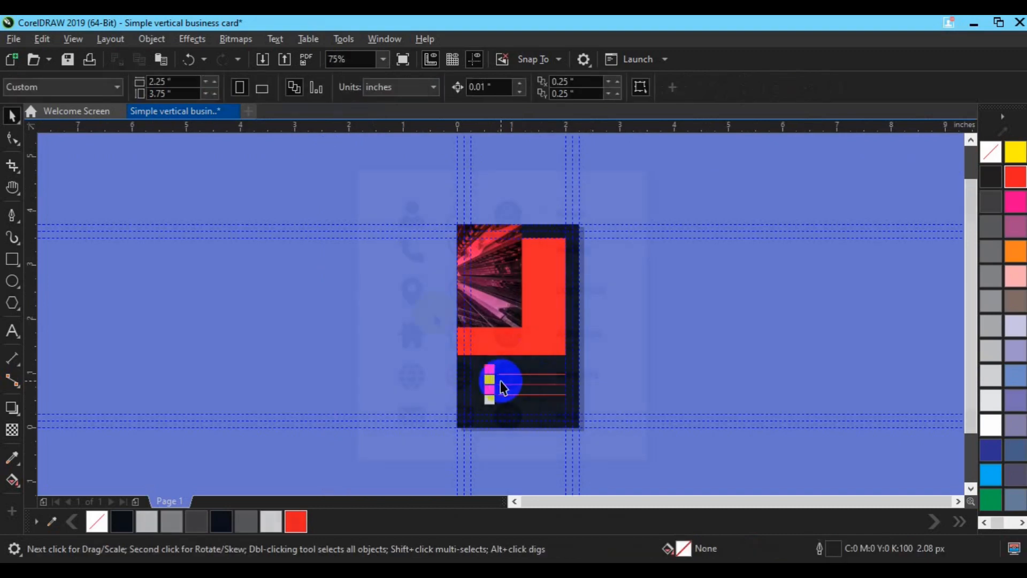
pyautogui.scroll(1, 499, 381)
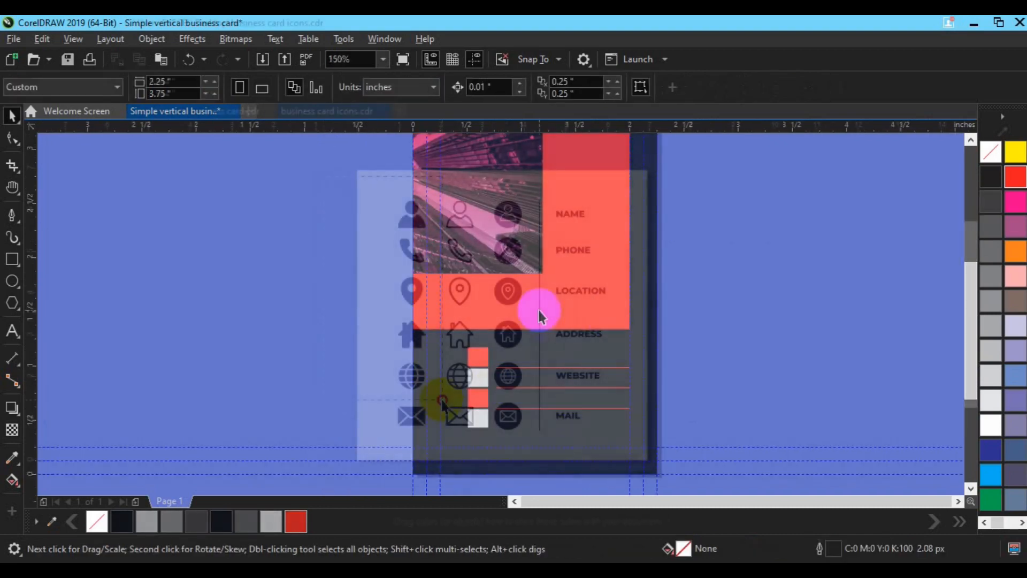
pyautogui.hotkey('ctrl', 'g')
pyautogui.hotkey('ctrl', 'c')
pyautogui.click(211, 114)
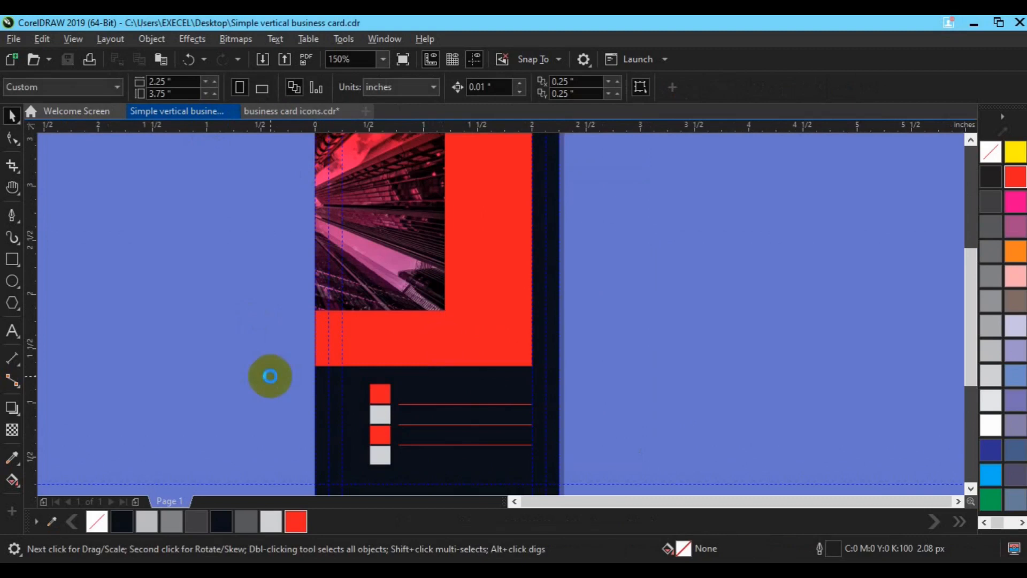
pyautogui.hotkey('ctrl', 'v')
# Scale the pasted icon group down to 19% and ungroup all the icons
pyautogui.moveTo(193, 300); pyautogui.dragTo(189, 378)
pyautogui.moveTo(190, 344); pyautogui.dragTo(190, 343)
pyautogui.moveTo(221, 192); pyautogui.dragTo(196, 271)
pyautogui.moveTo(179, 443); pyautogui.dragTo(187, 313)
pyautogui.moveTo(203, 445); pyautogui.dragTo(199, 415)
pyautogui.click(596, 93)
# Enlarge the person icon, group its two parts and fill it white
pyautogui.moveTo(131, 263); pyautogui.dragTo(361, 337)
pyautogui.hotkey('ctrl', 'g')
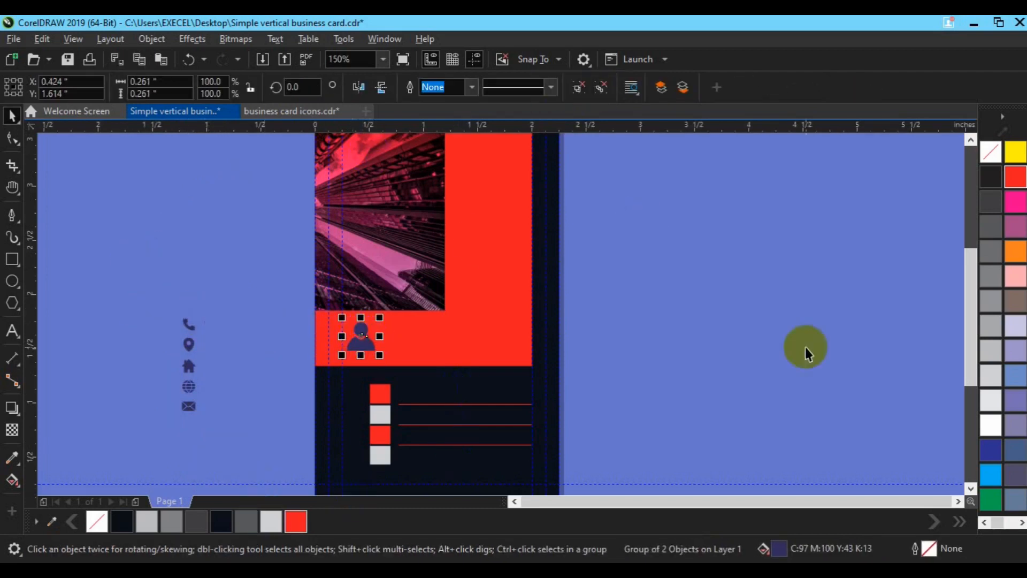
pyautogui.click(990, 426)
pyautogui.click(243, 293)
pyautogui.click(11, 335)
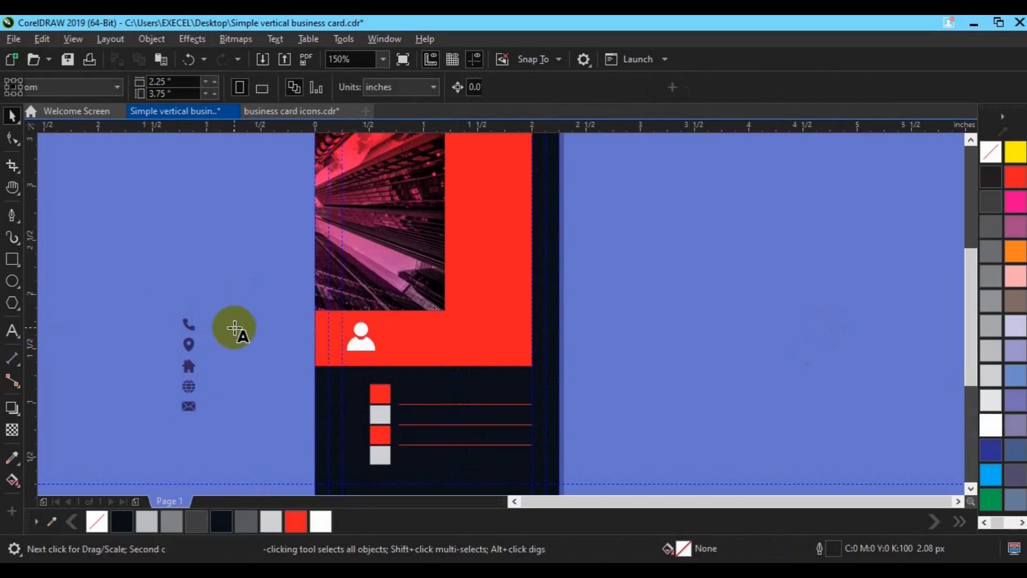
# Type the cardholder's name on the canvas in the Roboto font
pyautogui.click(234, 328)
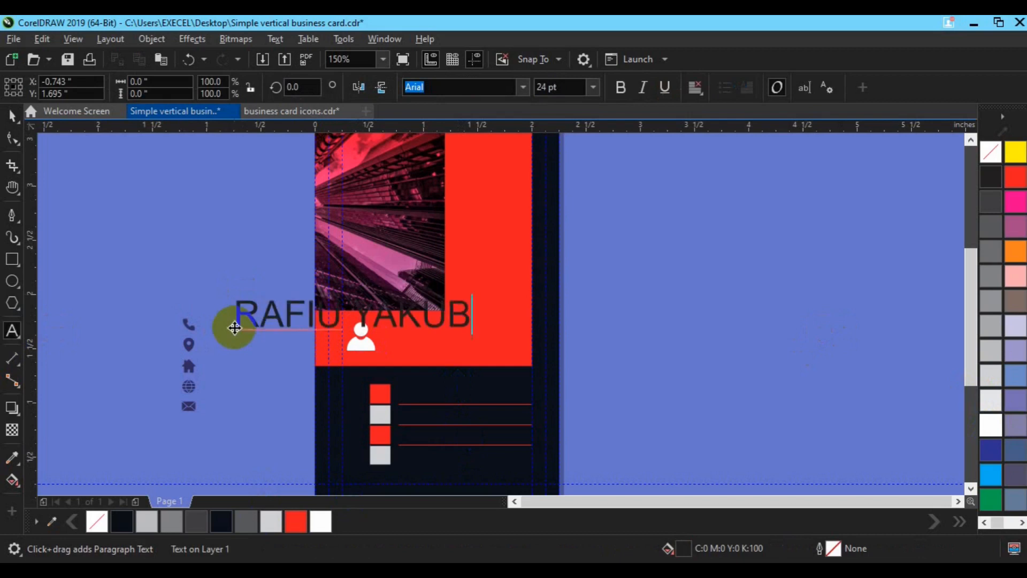
pyautogui.click(12, 115)
pyautogui.click(433, 89)
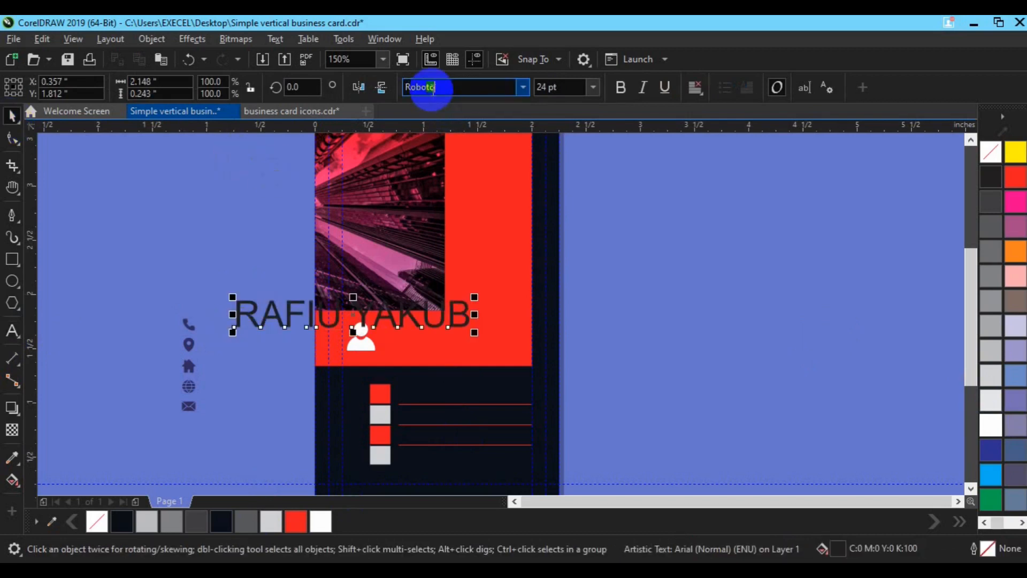
pyautogui.write('Roboto')
pyautogui.press('Return')
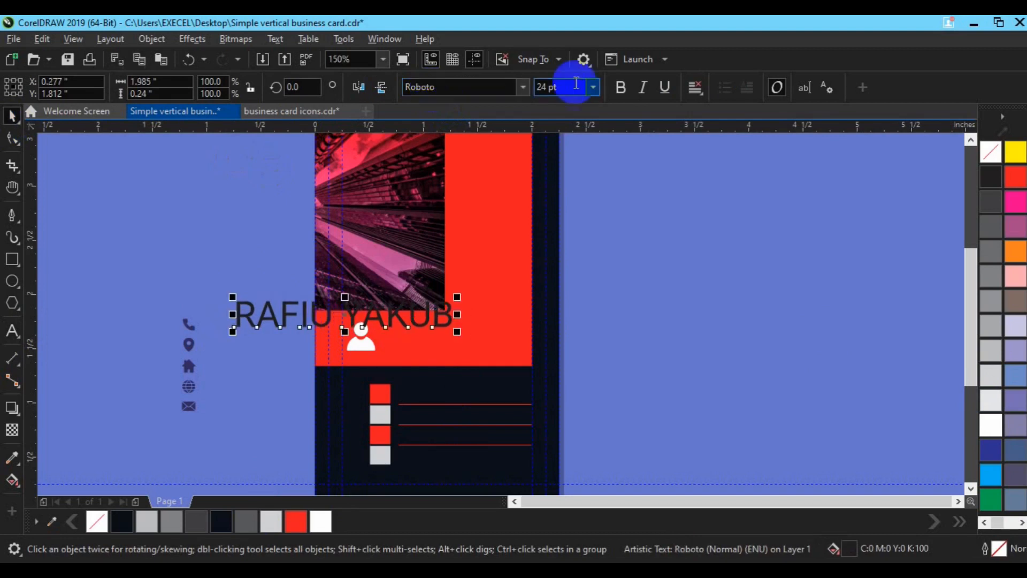
# Set the name to 12 pt white and move it into the red band beside the icon
pyautogui.click(548, 89)
pyautogui.write('12')
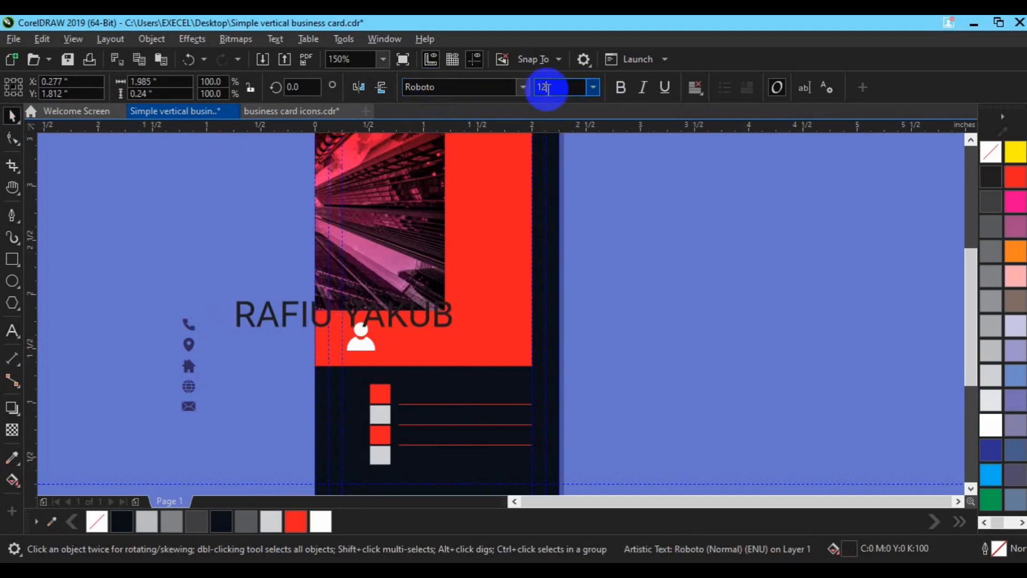
pyautogui.press('Return')
pyautogui.moveTo(287, 317); pyautogui.dragTo(438, 339)
pyautogui.click(320, 522)
# Break the name apart into separate first-name and surname words
pyautogui.hotkey('ctrl', 'k')
pyautogui.click(461, 333)
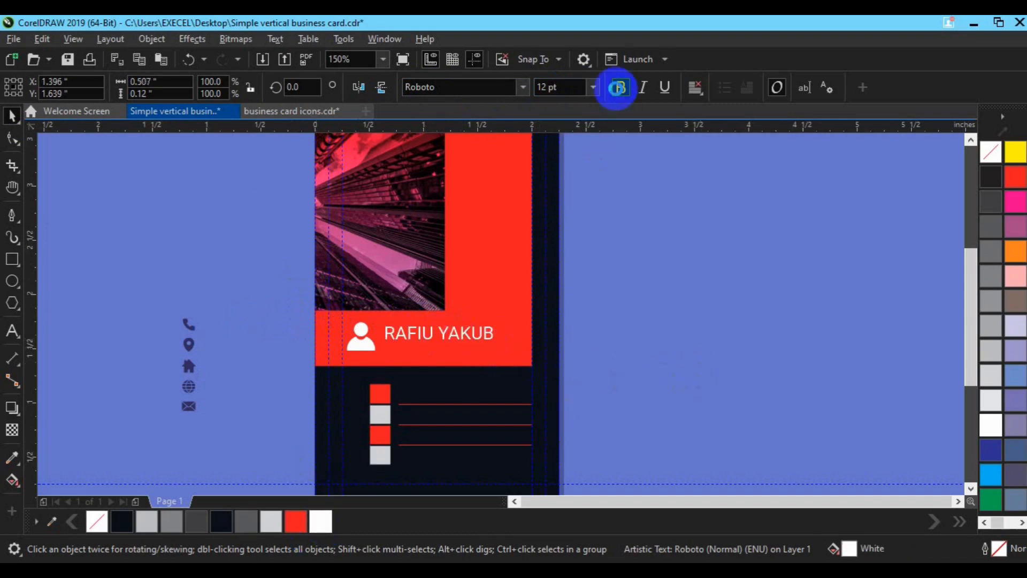
pyautogui.click(390, 334)
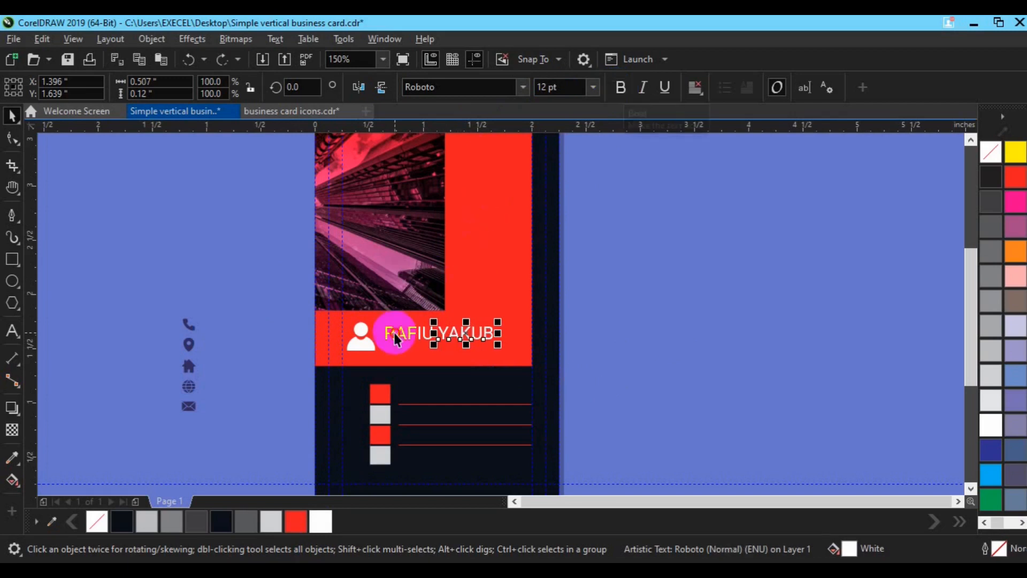
pyautogui.click(483, 346)
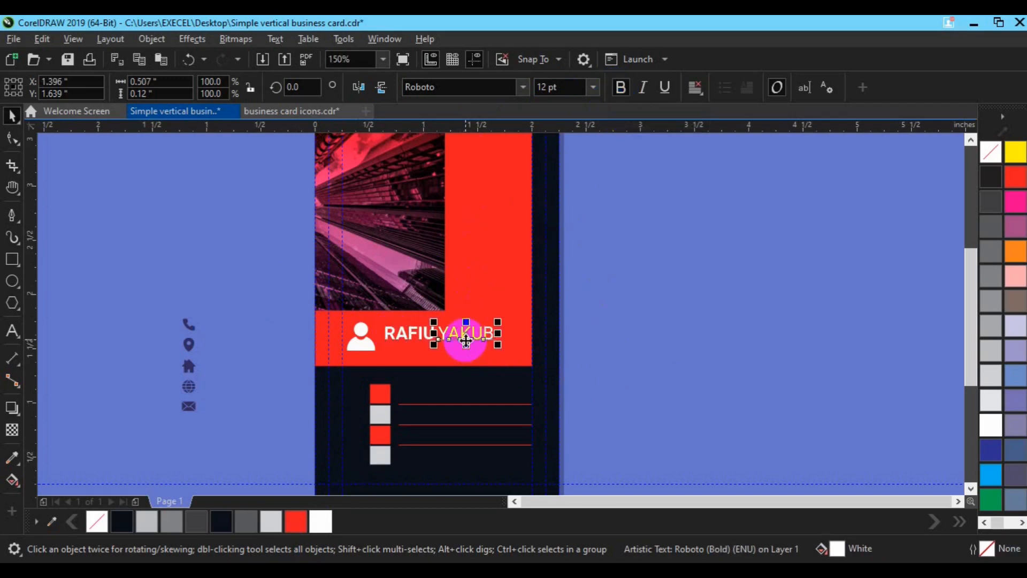
# Duplicate the surname and retype it as a 6 pt 'CREATIVE DIRECTOR' title
pyautogui.hotkey('ctrl', 'd')
pyautogui.click(12, 331)
pyautogui.press('BackSpace')
pyautogui.press('BackSpace')
pyautogui.press('BackSpace')
pyautogui.press('BackSpace')
pyautogui.press('BackSpace')
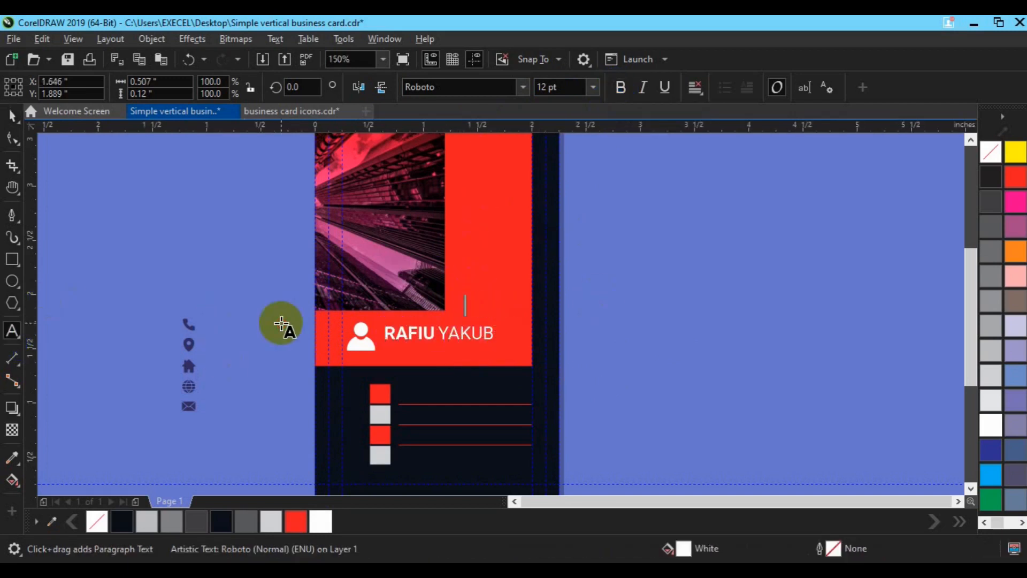
pyautogui.write('CREATIVE DIRE')
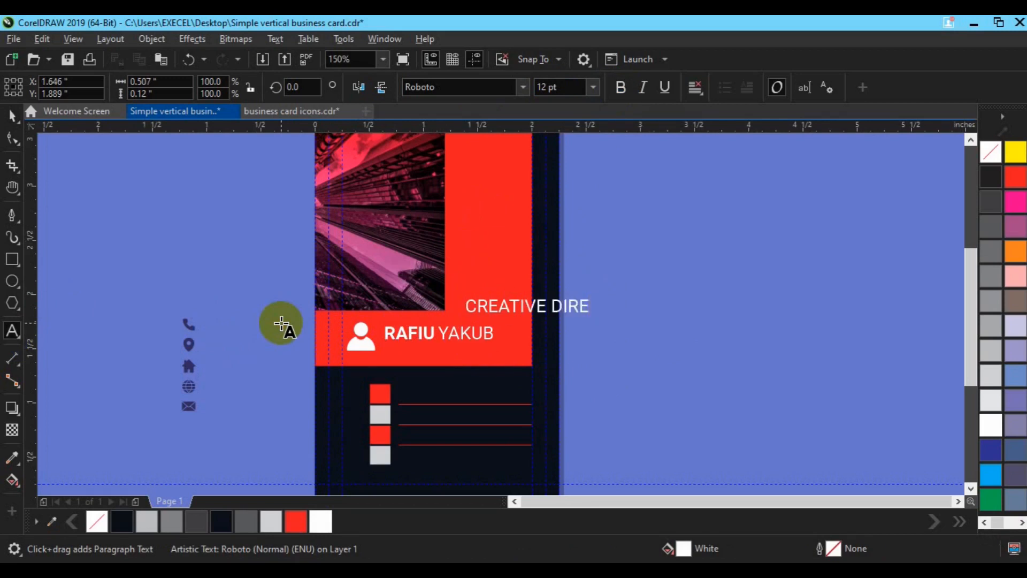
pyautogui.write('CTOR')
pyautogui.click(12, 116)
pyautogui.click(543, 89)
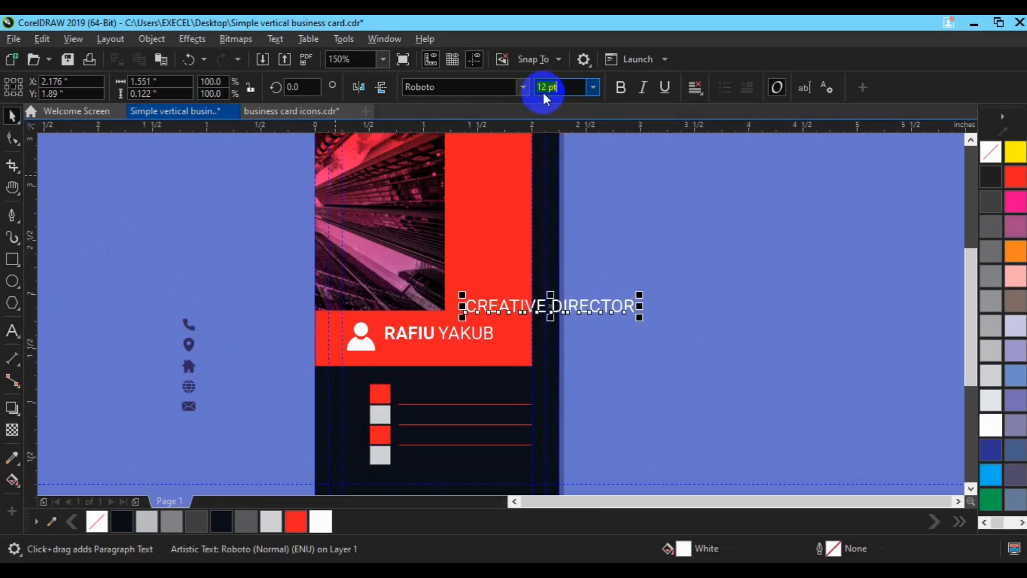
pyautogui.write('6')
pyautogui.press('Return')
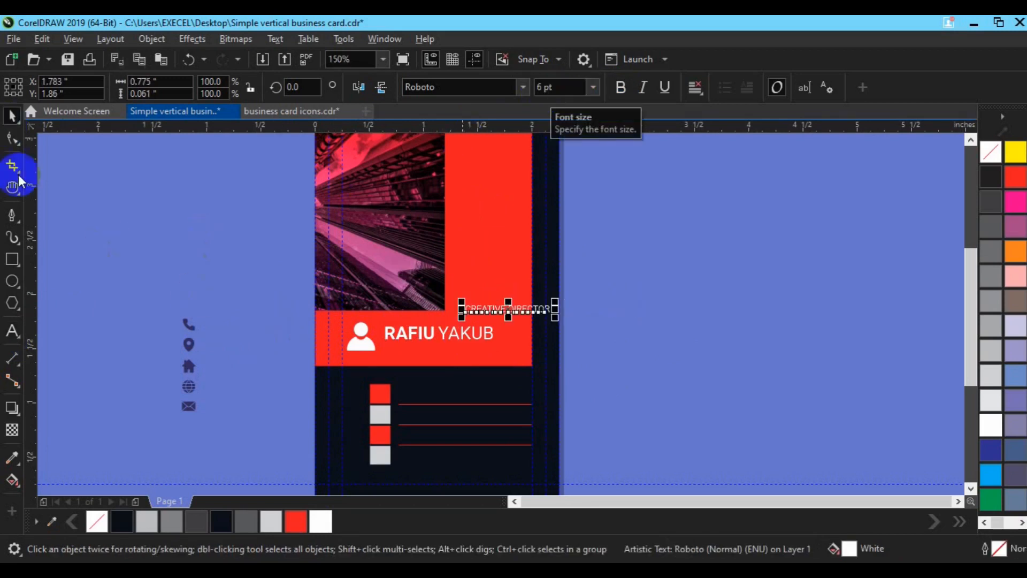
# Place the title under the name and group the name with the title and icon
pyautogui.moveTo(509, 302); pyautogui.dragTo(467, 409)
pyautogui.click(491, 333)
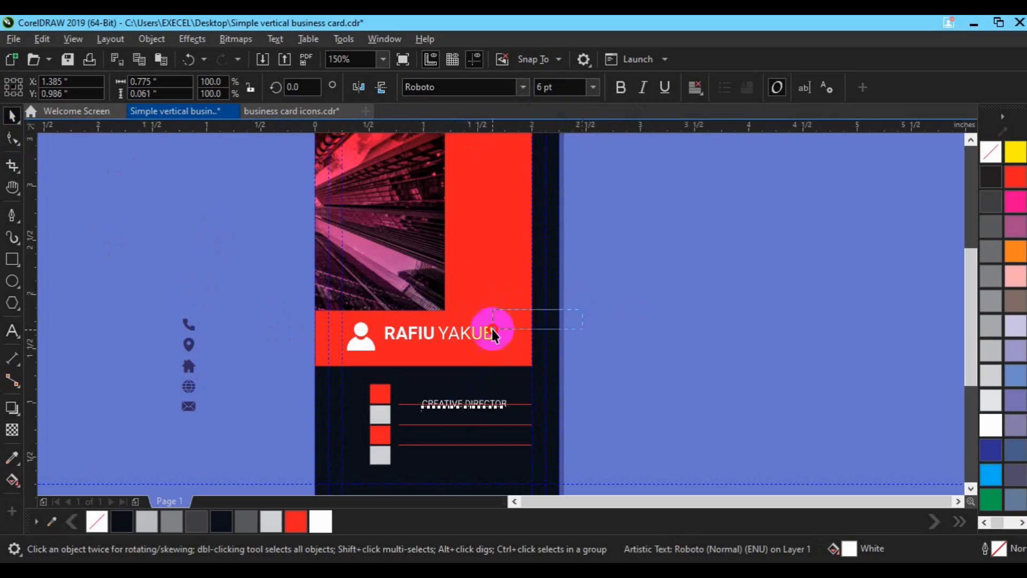
pyautogui.keyDown('shift'); pyautogui.click(362, 339); pyautogui.keyUp('shift')
pyautogui.hotkey('ctrl', 'g')
pyautogui.moveTo(491, 411); pyautogui.dragTo(452, 361)
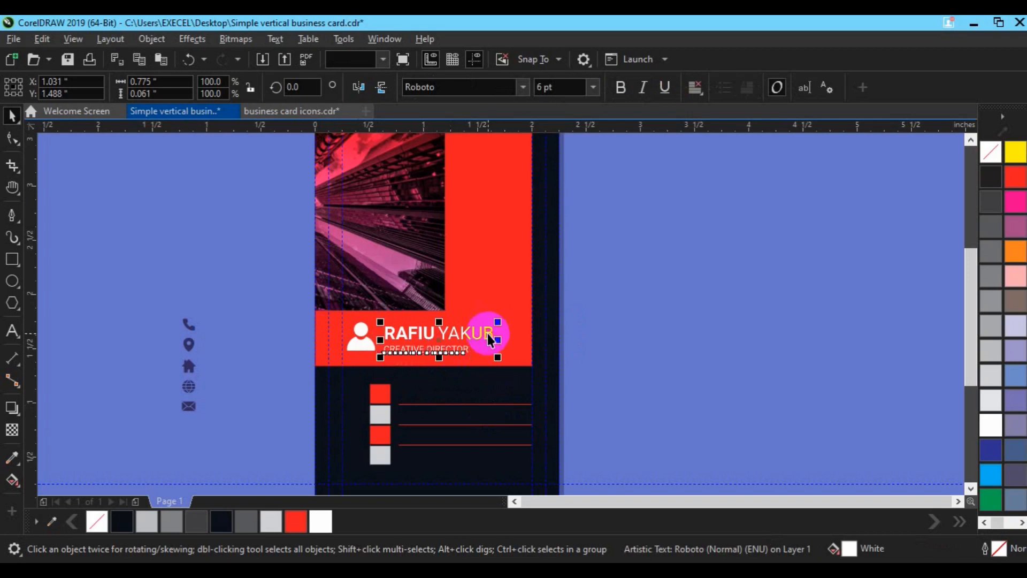
pyautogui.keyDown('shift'); pyautogui.click(481, 332); pyautogui.keyUp('shift')
pyautogui.hotkey('ctrl', 'g')
# Centre the name block vertically on the person icon and nudge it slightly left and down
pyautogui.keyDown('shift'); pyautogui.click(367, 345); pyautogui.keyUp('shift')
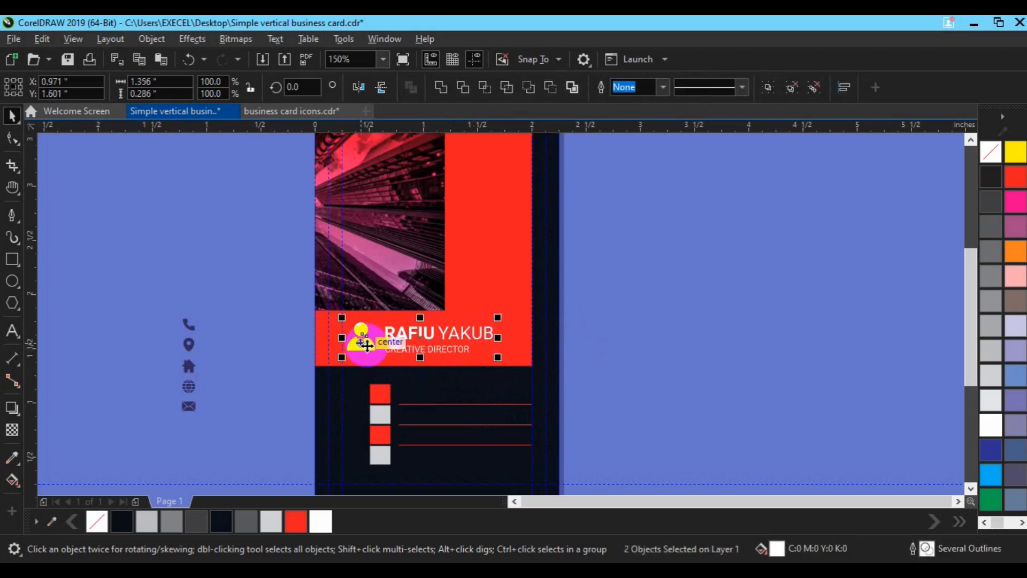
pyautogui.press('e')
pyautogui.press('Left')
pyautogui.press('Left')
pyautogui.press('Left')
pyautogui.press('Down')
pyautogui.press('Left')
pyautogui.click(448, 349)
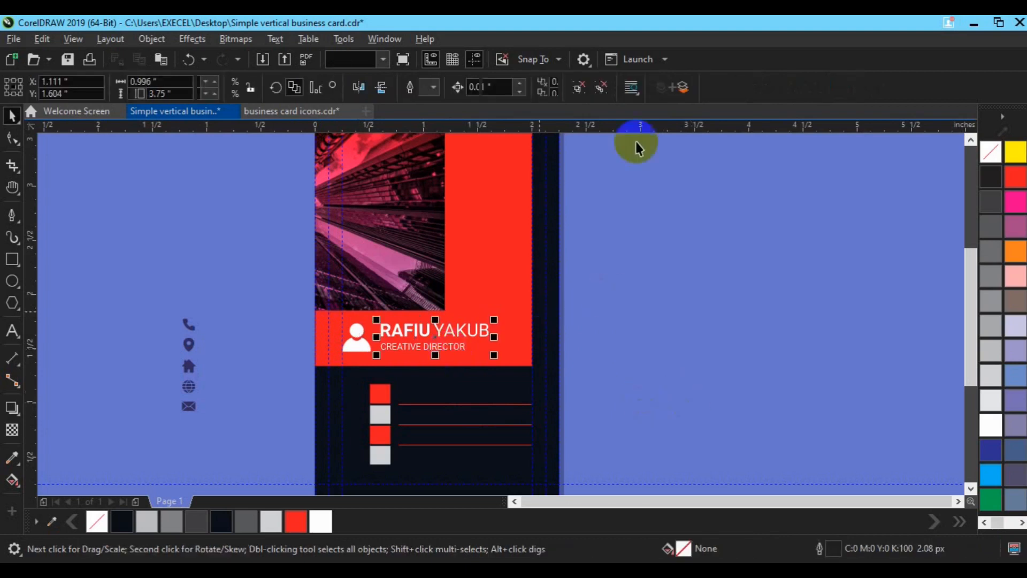
# Duplicate the title as phone-number text and right-align it with the top red line
pyautogui.hotkey('ctrl', 'u')
pyautogui.click(675, 340)
pyautogui.click(445, 349)
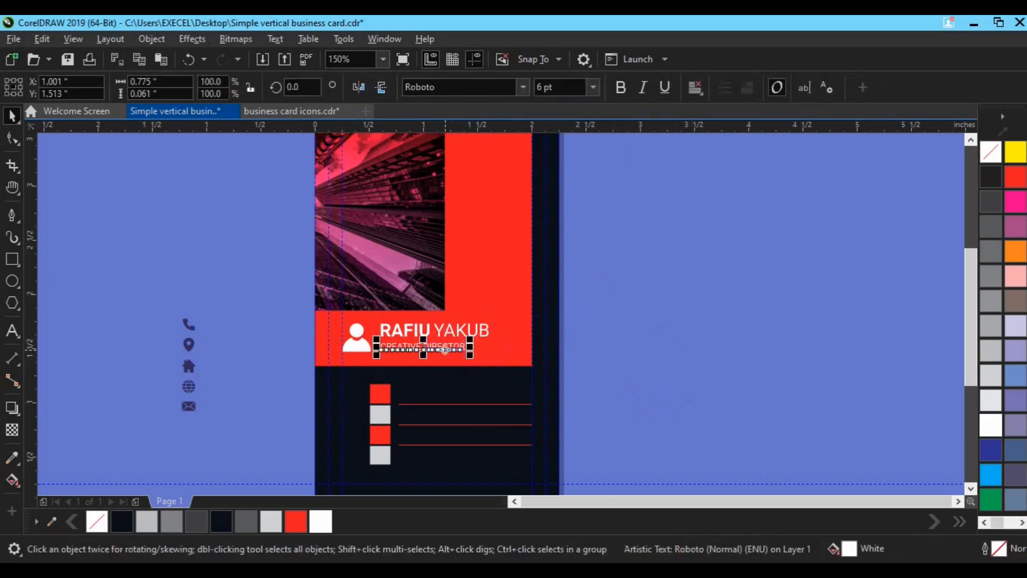
pyautogui.hotkey('ctrl', 'd')
pyautogui.moveTo(449, 319); pyautogui.dragTo(449, 391)
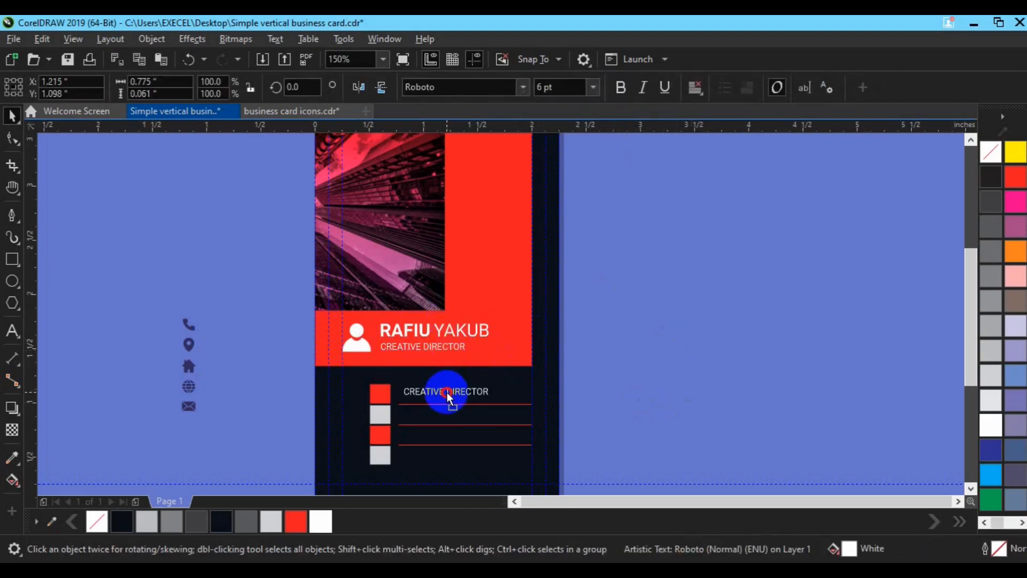
pyautogui.click(12, 330)
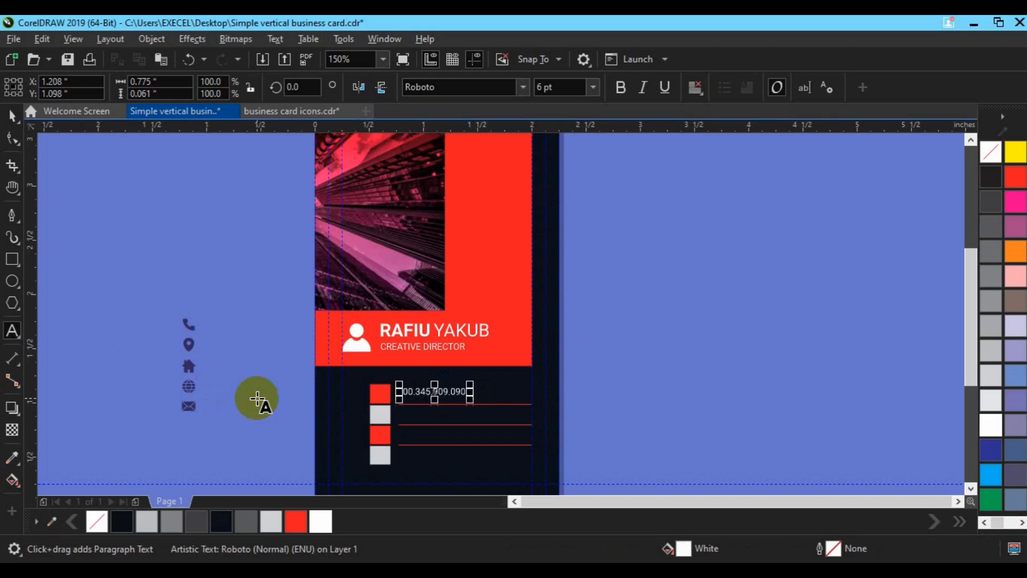
pyautogui.click(12, 116)
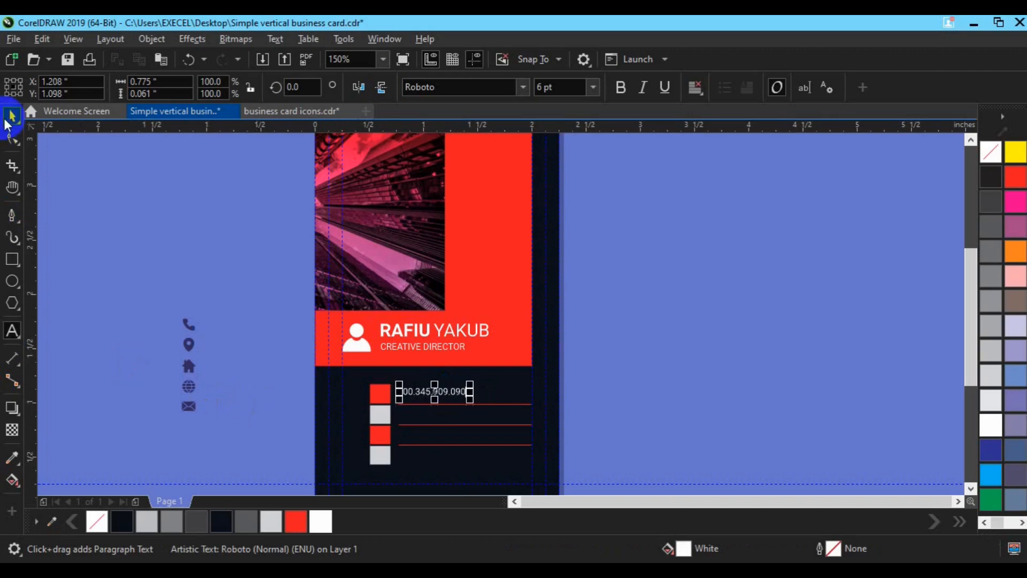
pyautogui.keyDown('shift'); pyautogui.click(485, 404); pyautogui.keyUp('shift')
pyautogui.press('r')
# Move the phone icon onto the top red square and centre the globe icon in its grey square
pyautogui.click(630, 411)
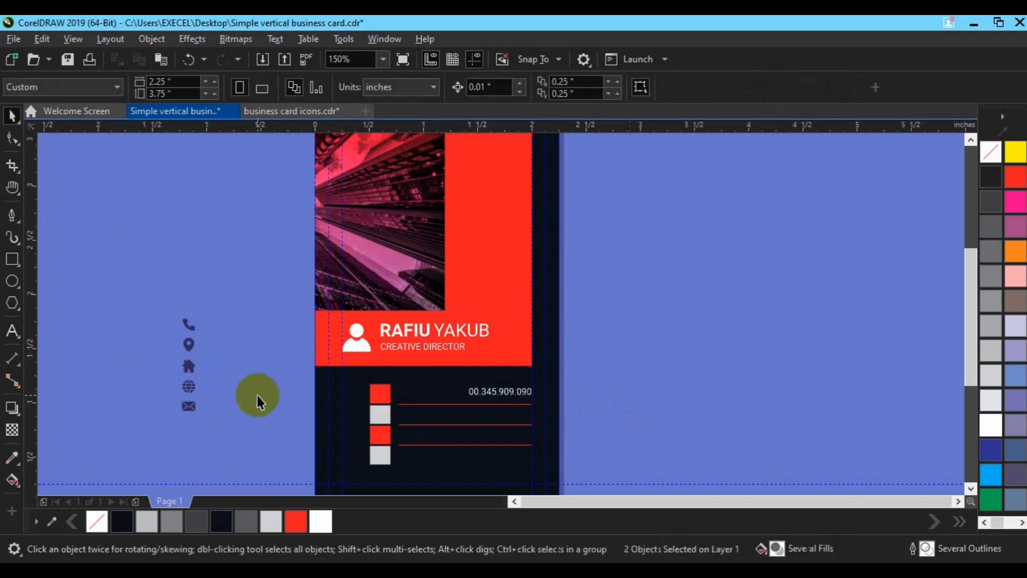
pyautogui.moveTo(188, 325); pyautogui.dragTo(380, 395)
pyautogui.moveTo(291, 359); pyautogui.dragTo(418, 412)
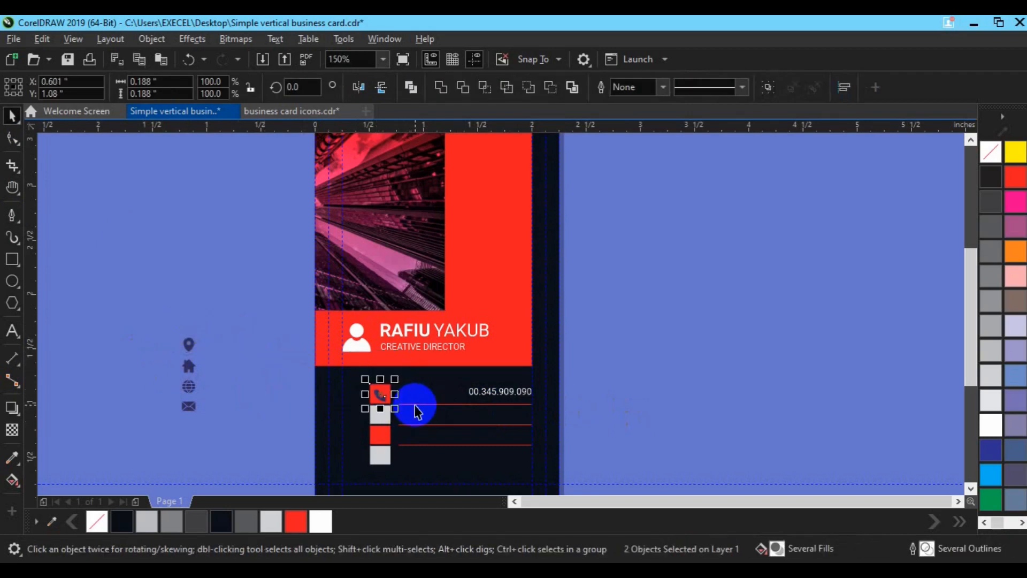
pyautogui.click(379, 395)
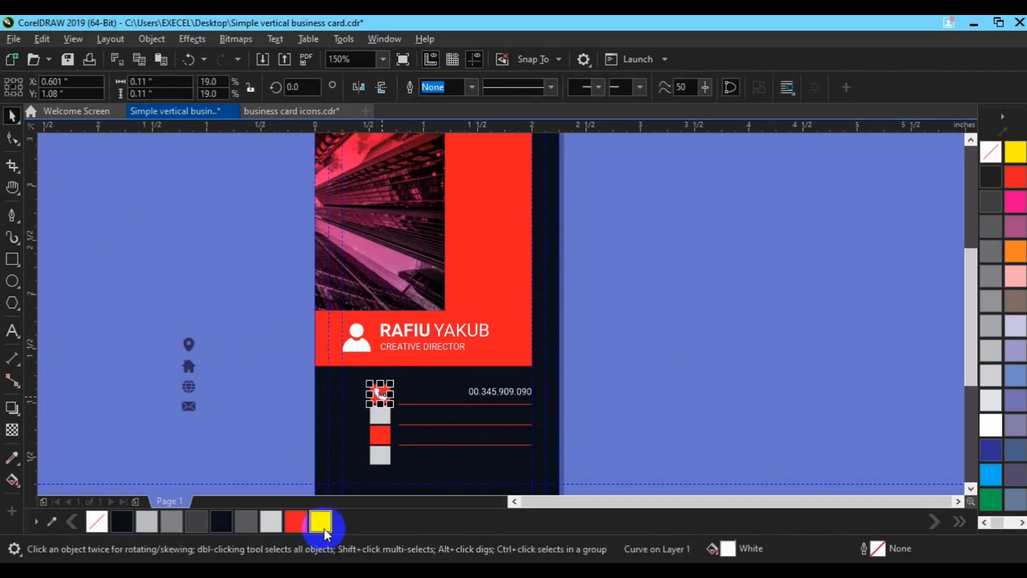
pyautogui.click(653, 346)
pyautogui.moveTo(167, 378); pyautogui.dragTo(389, 420)
pyautogui.press('c')
pyautogui.press('e')
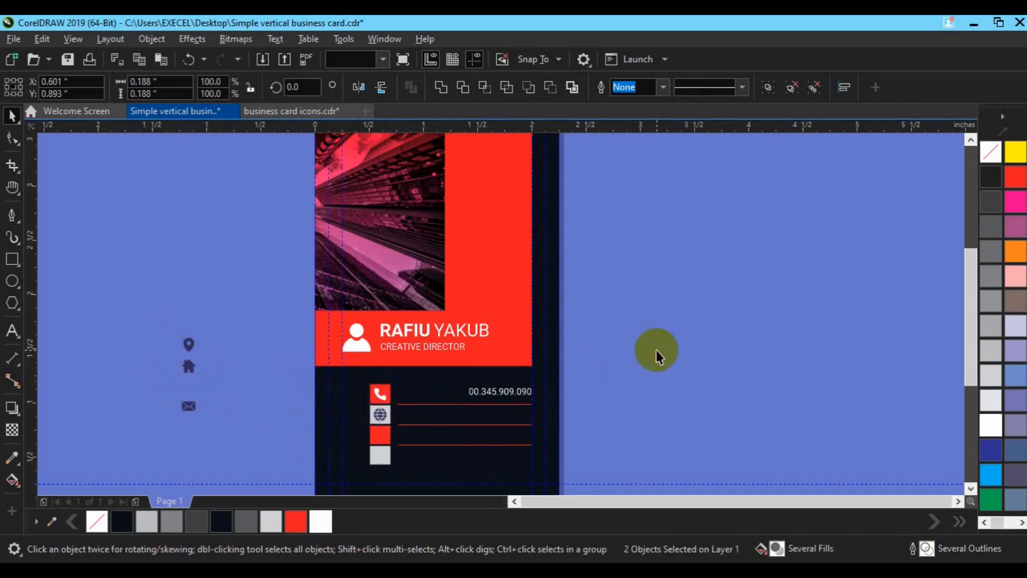
pyautogui.click(657, 351)
# Align the phone icon vertically with its phone number
pyautogui.click(497, 394)
pyautogui.click(384, 403)
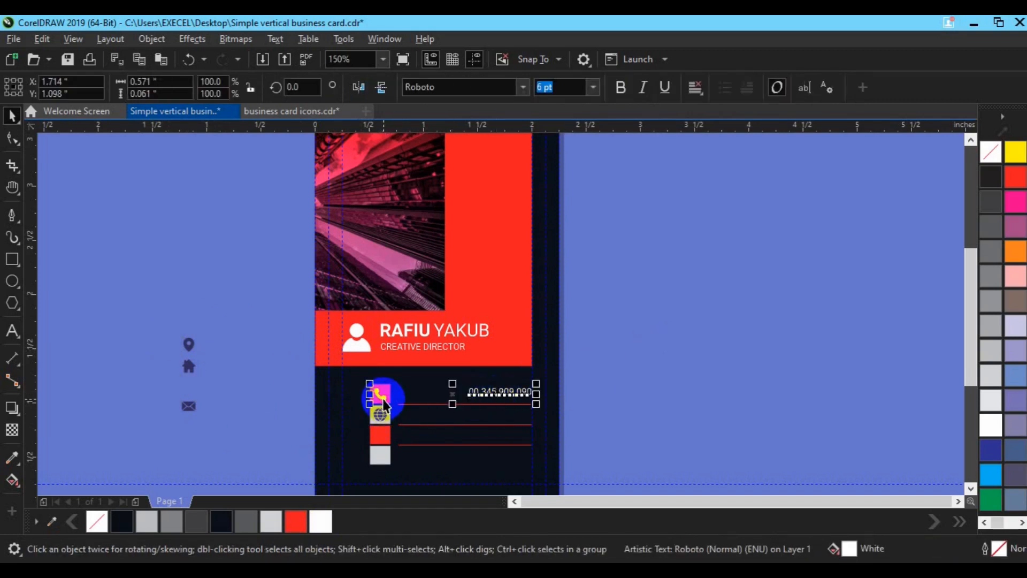
pyautogui.click(641, 339)
pyautogui.click(383, 398)
pyautogui.click(495, 392)
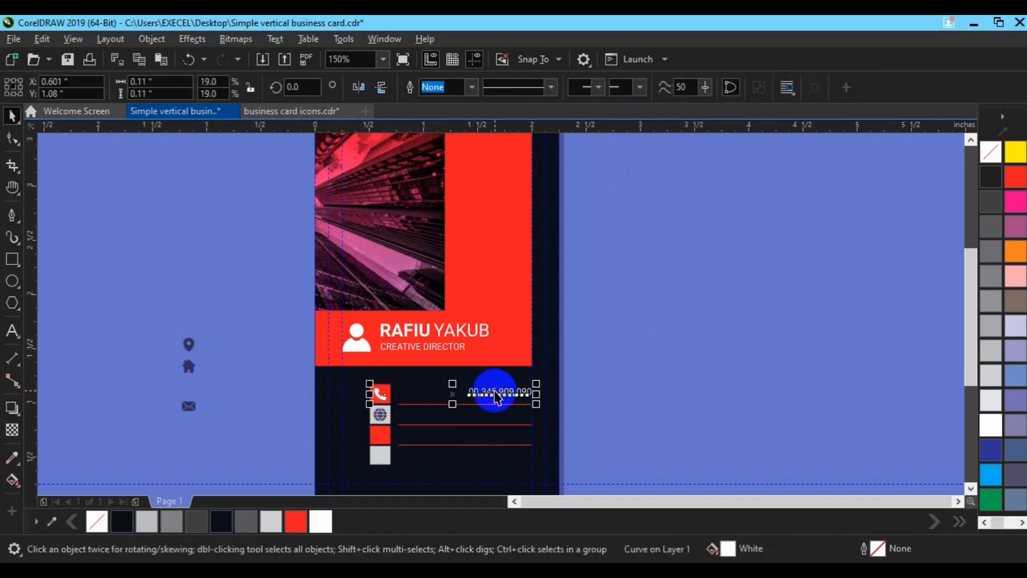
pyautogui.press('e')
pyautogui.click(631, 394)
# Copy the phone number onto the second contact line and place the caret in the copy
pyautogui.click(505, 392)
pyautogui.moveTo(506, 392); pyautogui.dragTo(493, 420)
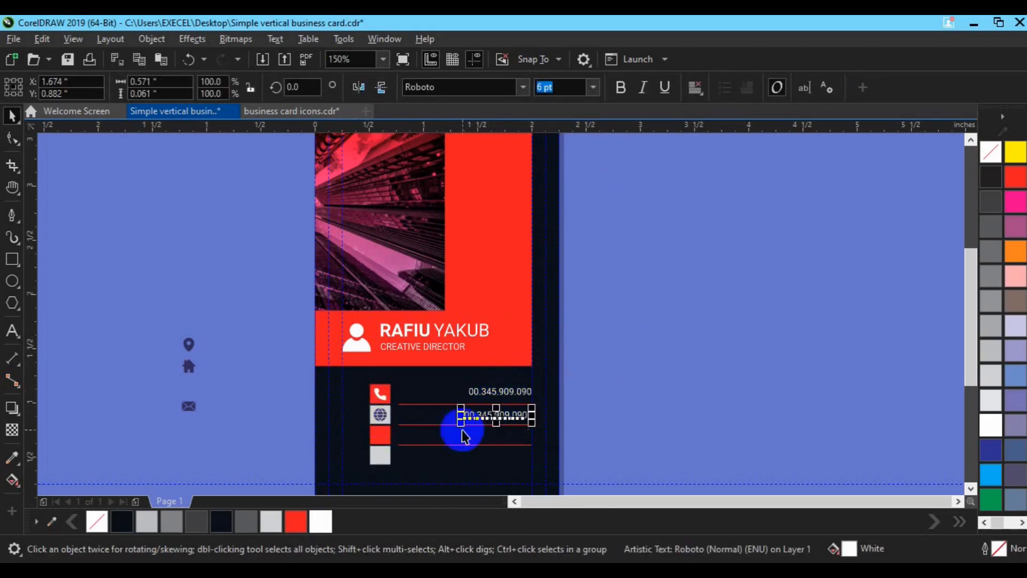
pyautogui.keyDown('shift'); pyautogui.click(448, 425); pyautogui.keyUp('shift')
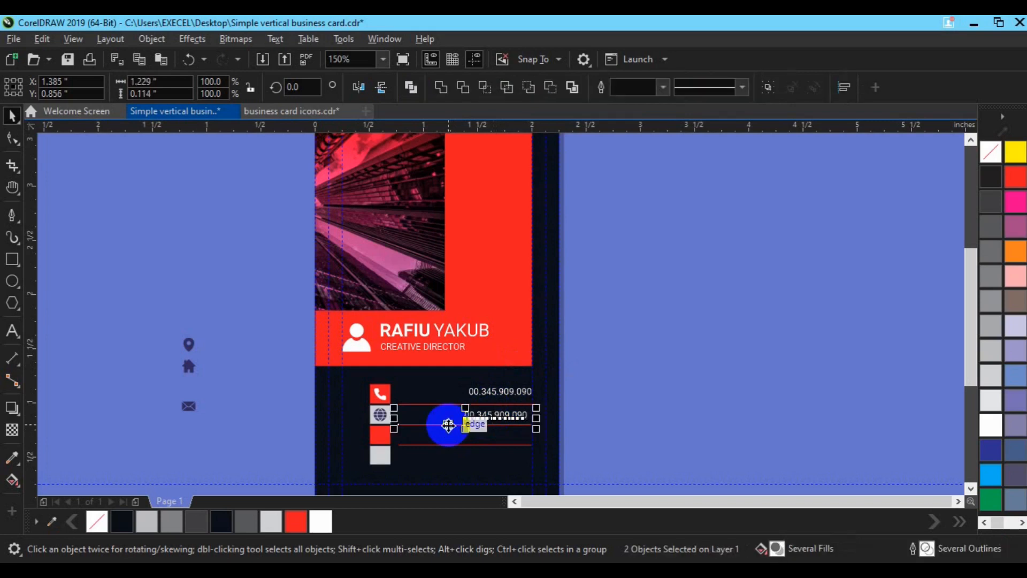
pyautogui.click(580, 431)
pyautogui.click(12, 330)
pyautogui.click(481, 409)
pyautogui.click(528, 416)
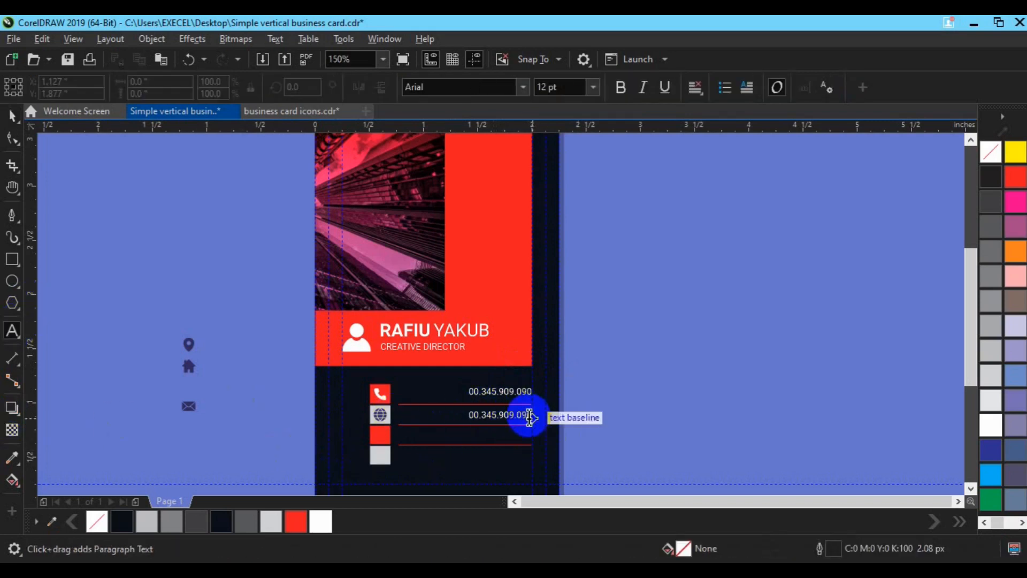
# Clear the copied number from the second line and nudge the phone number slightly down
pyautogui.press('BackSpace')
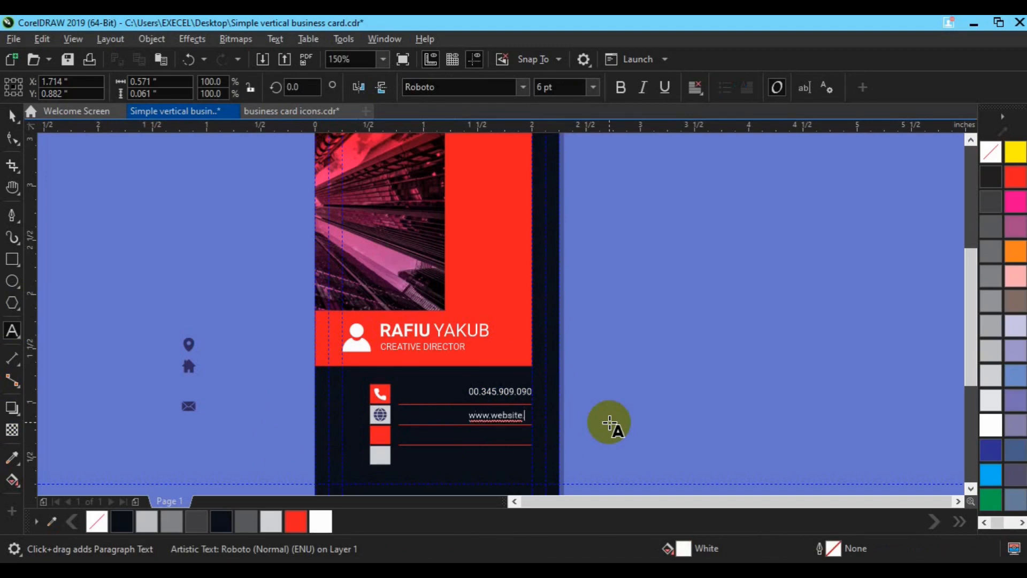
pyautogui.click(9, 122)
pyautogui.keyDown('shift'); pyautogui.click(483, 394); pyautogui.keyUp('shift')
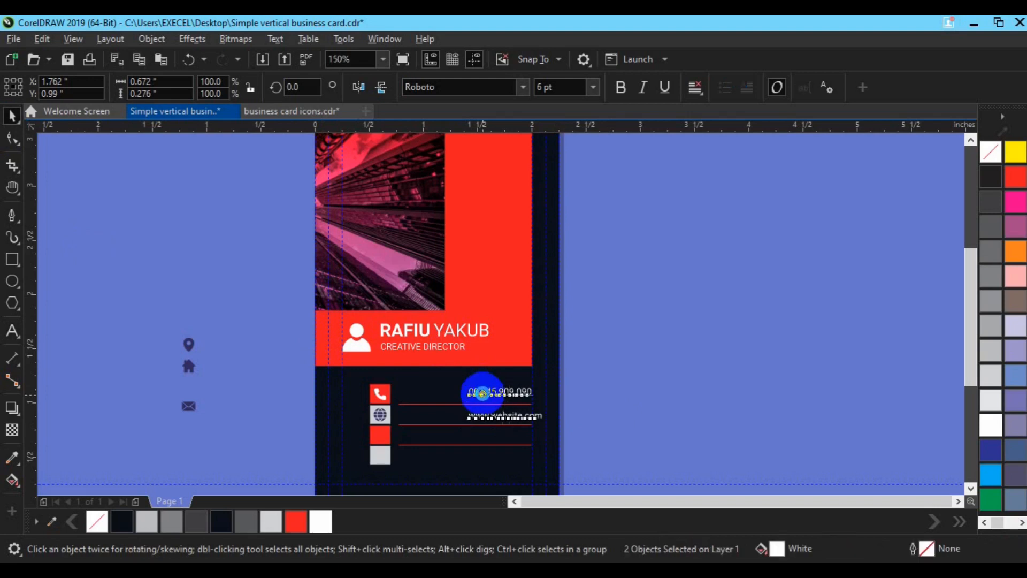
pyautogui.click(661, 415)
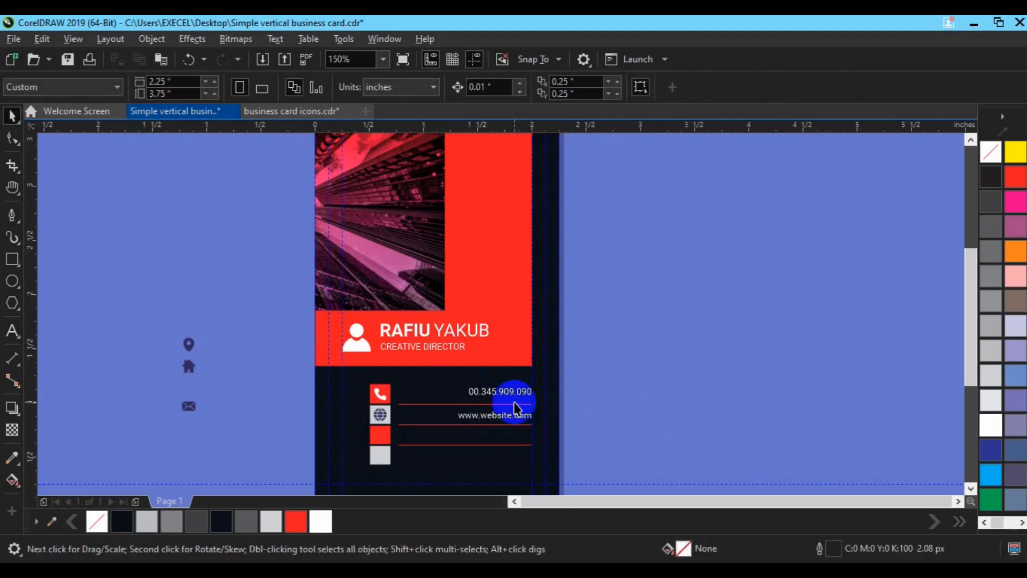
pyautogui.press('Down')
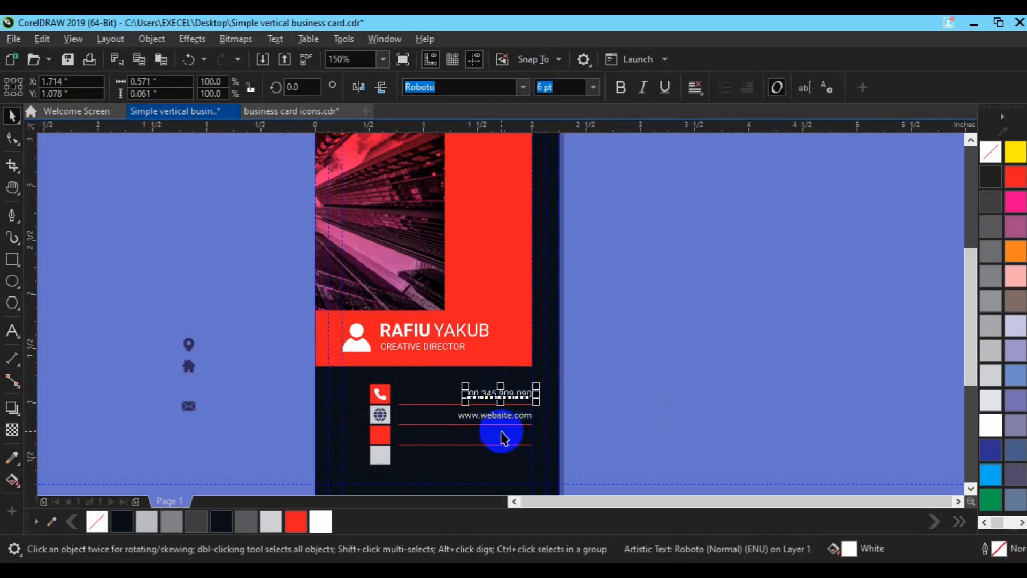
pyautogui.click(499, 416)
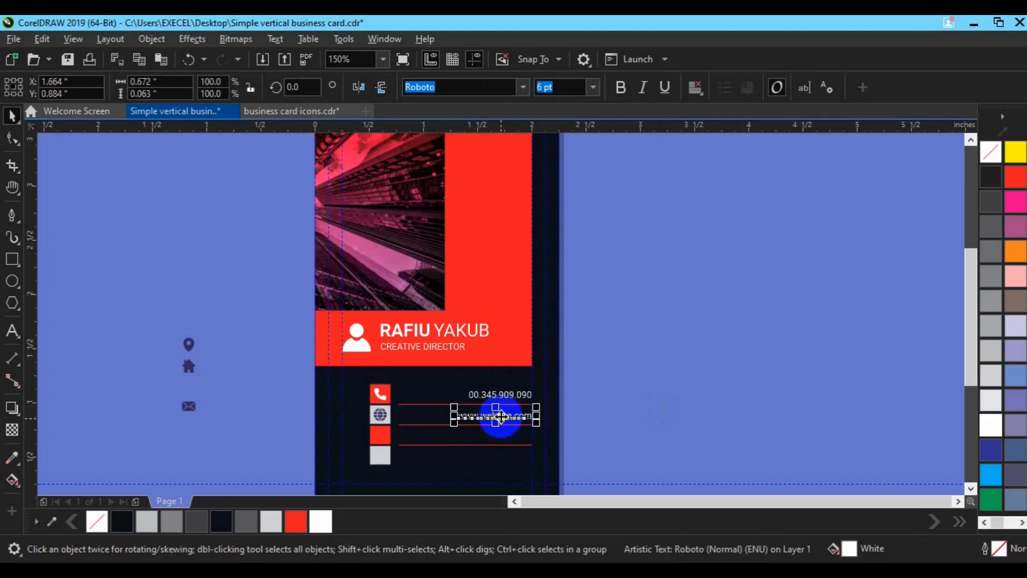
pyautogui.moveTo(501, 422); pyautogui.dragTo(501, 435)
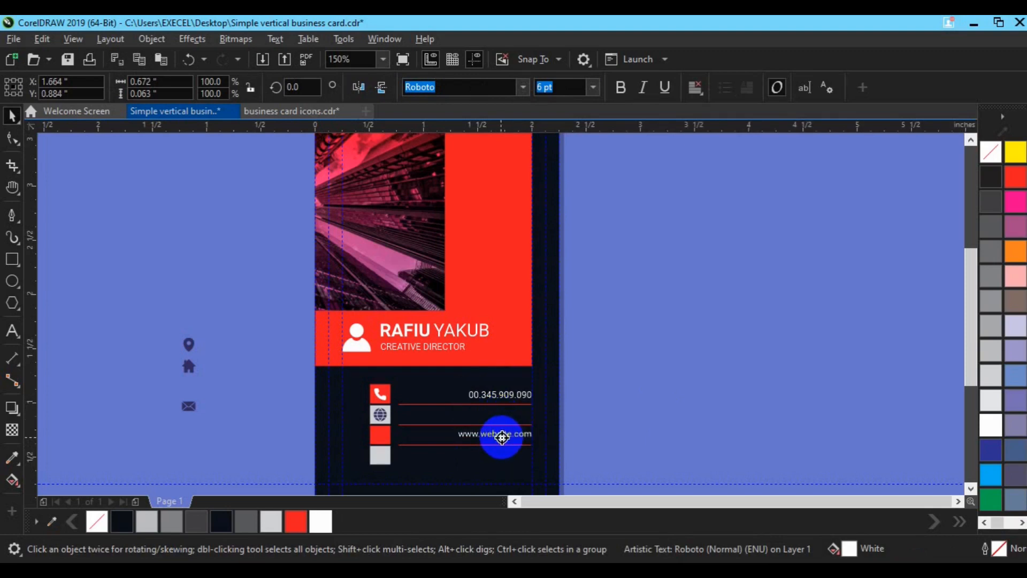
pyautogui.rightClick(502, 437)
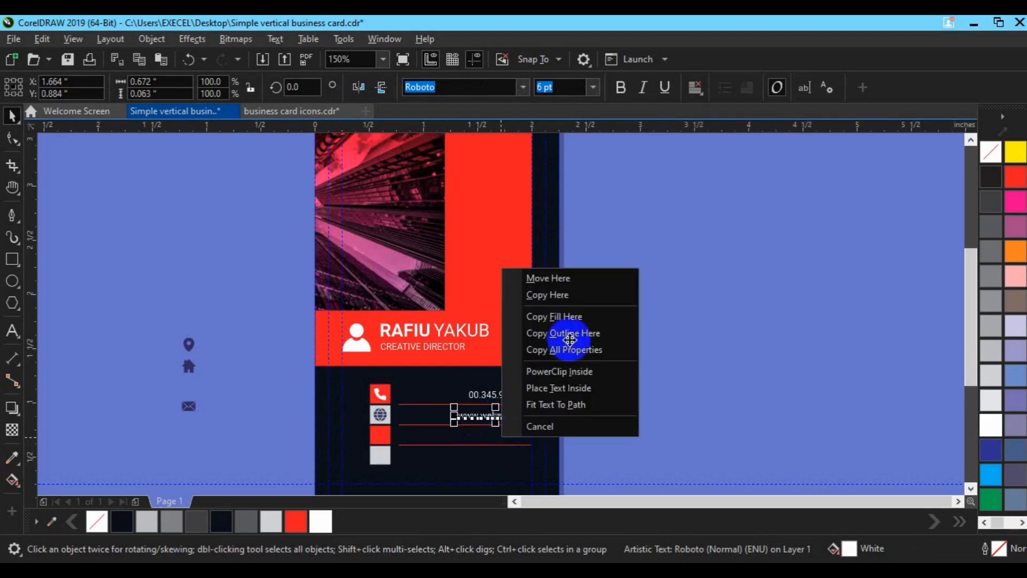
pyautogui.click(570, 296)
pyautogui.hotkey('ctrl', 'r')
pyautogui.click(498, 442)
pyautogui.click(492, 436)
pyautogui.click(12, 331)
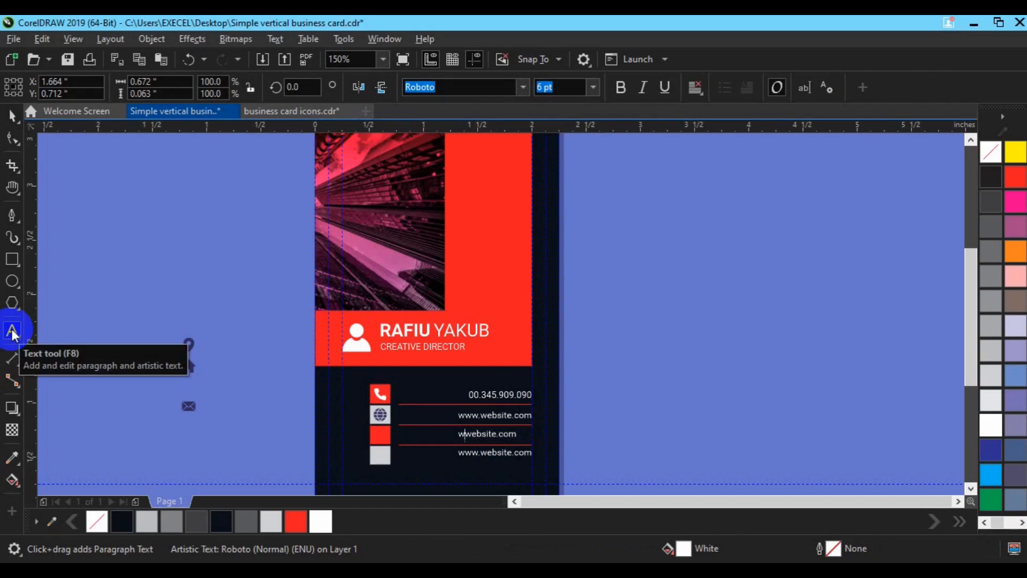
pyautogui.click(15, 117)
pyautogui.keyDown('shift'); pyautogui.click(483, 418); pyautogui.keyUp('shift')
pyautogui.press('r')
pyautogui.click(708, 452)
# Centre the envelope icon on its red square and make it white
pyautogui.moveTo(168, 395); pyautogui.dragTo(379, 435)
pyautogui.moveTo(293, 421); pyautogui.dragTo(432, 453)
pyautogui.press('c')
pyautogui.press('e')
pyautogui.click(253, 427)
pyautogui.click(379, 437)
pyautogui.click(319, 521)
pyautogui.click(160, 356)
# Move the home icon onto the last contact square, lined up with the globe icon
pyautogui.moveTo(156, 358); pyautogui.dragTo(378, 458)
pyautogui.moveTo(279, 434); pyautogui.dragTo(416, 469)
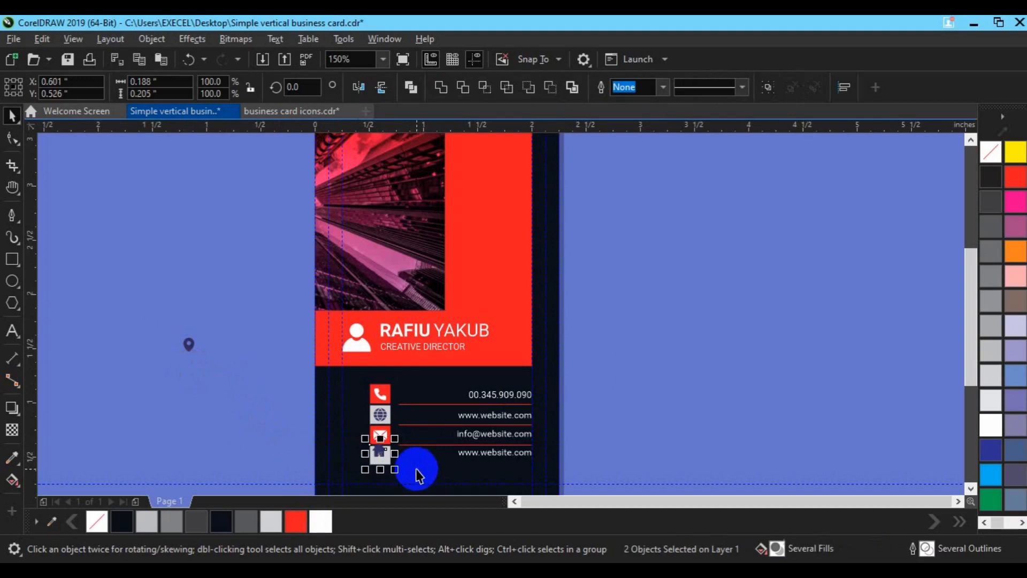
pyautogui.click(622, 425)
pyautogui.click(382, 460)
pyautogui.keyDown('shift'); pyautogui.click(382, 415); pyautogui.keyUp('shift')
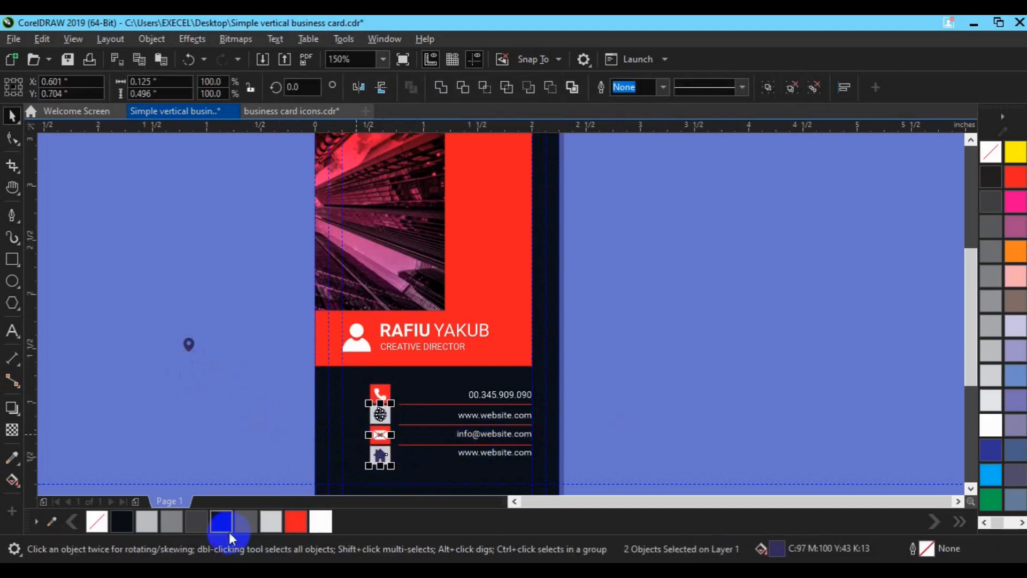
# Replace the fourth-line placeholder with the two-line street address
pyautogui.click(493, 452)
pyautogui.click(12, 332)
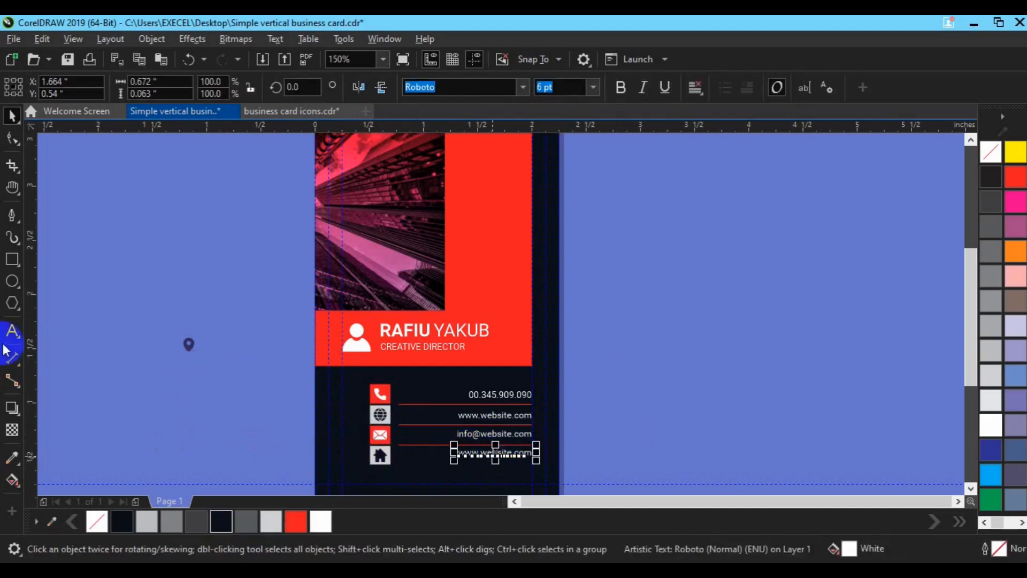
pyautogui.press('BackSpace')
pyautogui.press('BackSpace')
pyautogui.press('BackSpace')
pyautogui.press('BackSpace')
pyautogui.press('BackSpace')
pyautogui.press('BackSpace')
pyautogui.press('BackSpace')
pyautogui.press('BackSpace')
pyautogui.press('BackSpace')
pyautogui.press('BackSpace')
pyautogui.press('BackSpace')
pyautogui.press('BackSpace')
pyautogui.press('BackSpace')
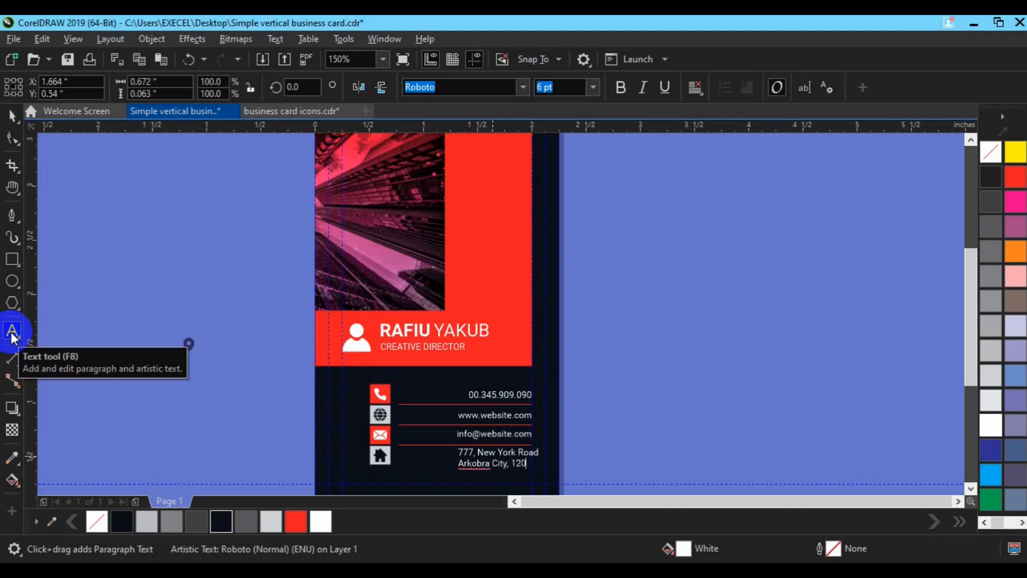
pyautogui.click(11, 143)
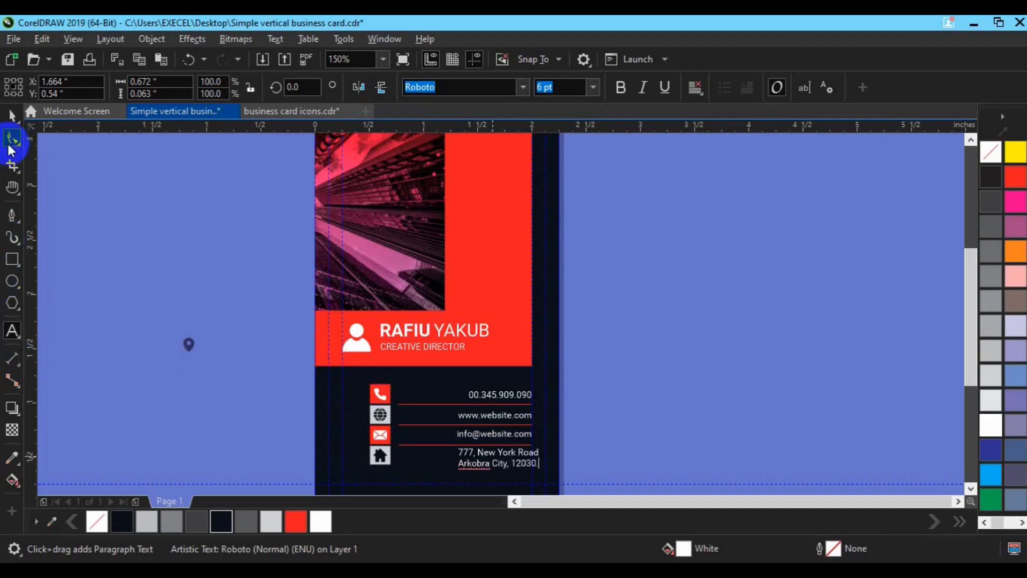
pyautogui.click(502, 439)
pyautogui.keyDown('shift'); pyautogui.click(502, 435); pyautogui.keyUp('shift')
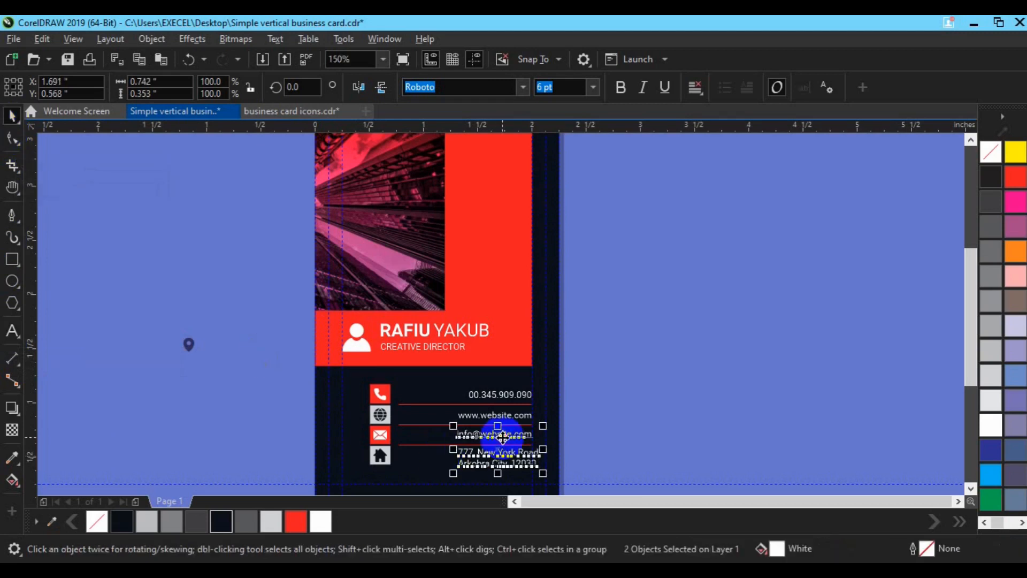
pyautogui.press('r')
pyautogui.click(678, 429)
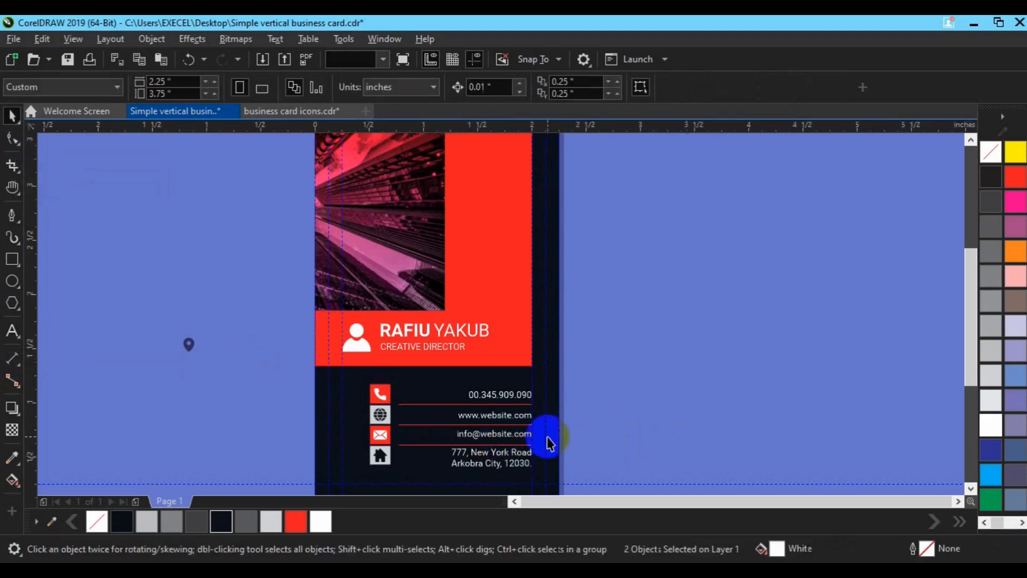
pyautogui.click(480, 471)
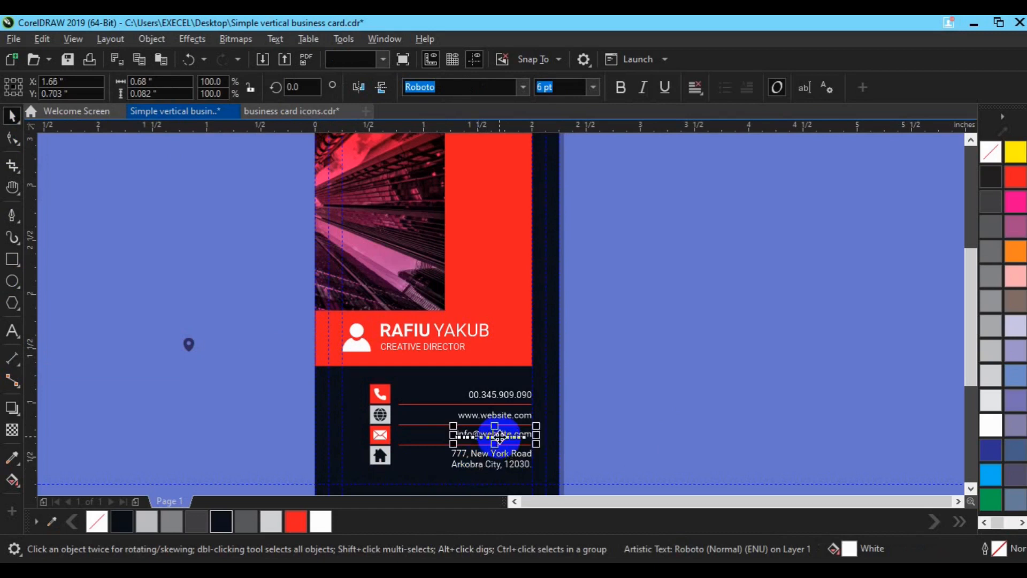
pyautogui.click(644, 392)
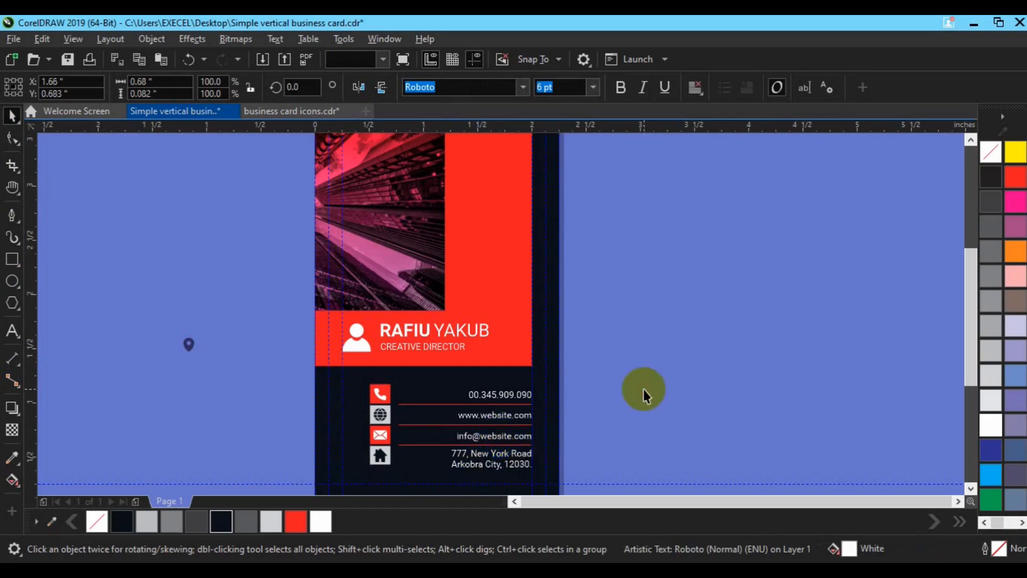
# Move the location pin further left and bring the contact block into view
pyautogui.scroll(-2, 508, 443)
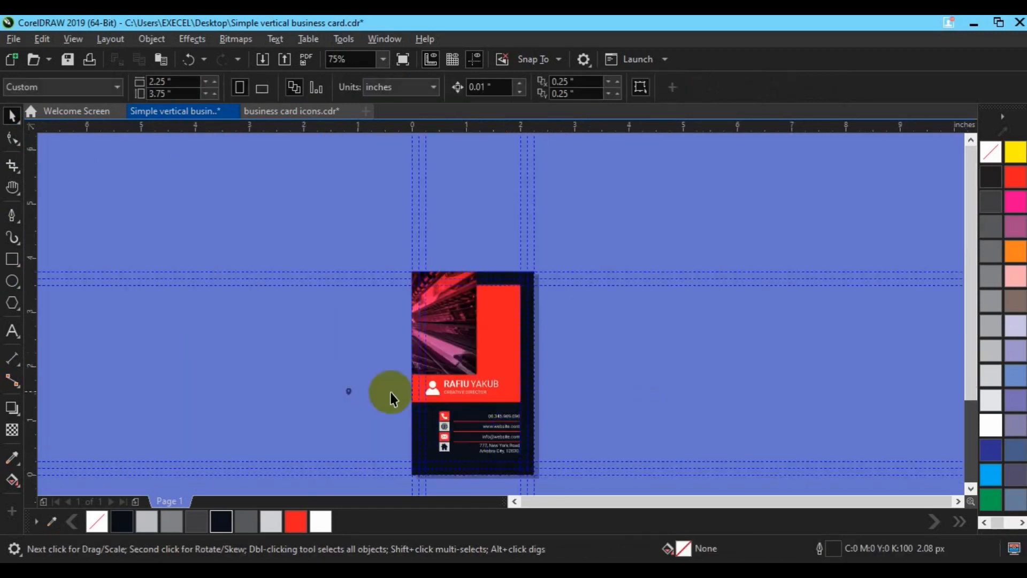
pyautogui.moveTo(346, 394); pyautogui.dragTo(282, 350)
pyautogui.click(282, 350)
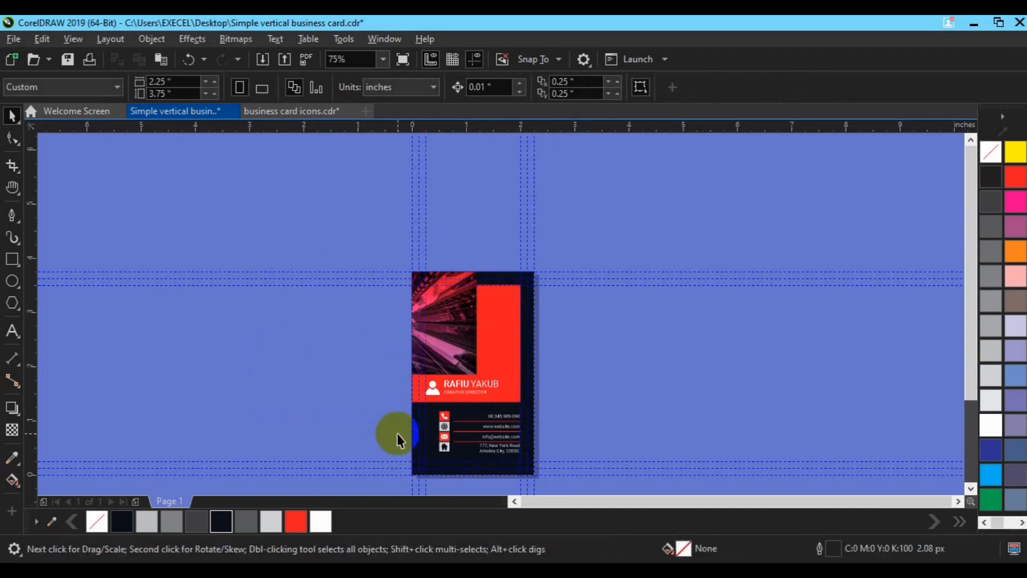
pyautogui.scroll(2, 586, 385)
pyautogui.press('h')
pyautogui.moveTo(385, 409); pyautogui.dragTo(405, 320)
pyautogui.press('space')
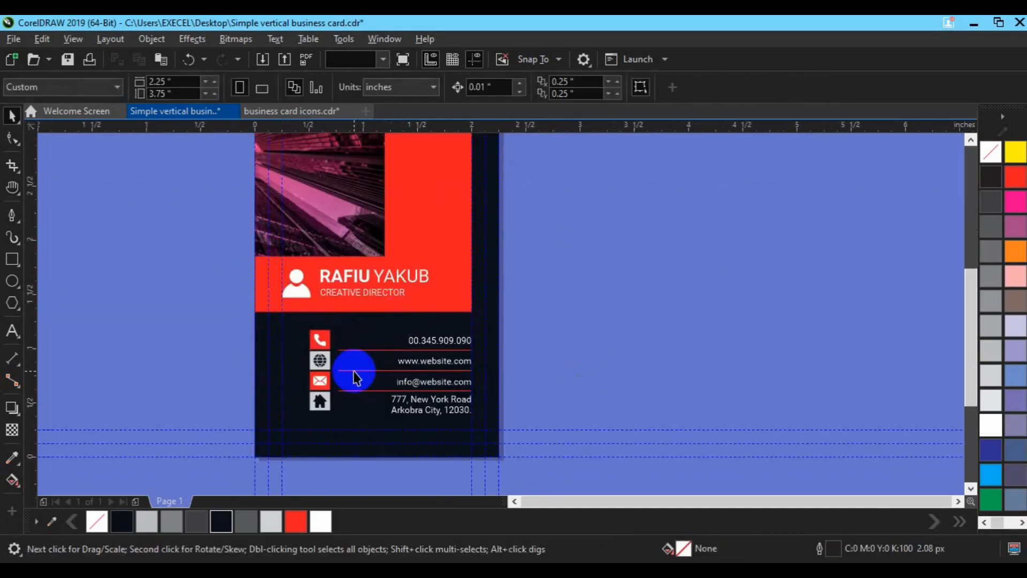
# Group the contact icons, lines and text, and centre the group horizontally on the card
pyautogui.click(348, 365)
pyautogui.keyDown('shift'); pyautogui.click(349, 351); pyautogui.keyUp('shift')
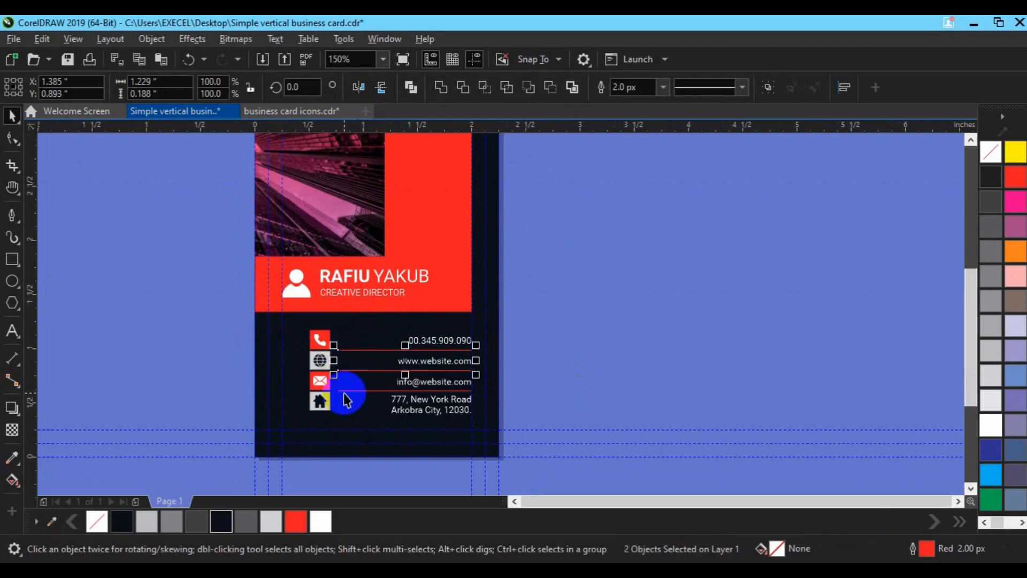
pyautogui.keyDown('shift'); pyautogui.click(346, 393); pyautogui.keyUp('shift')
pyautogui.click(550, 367)
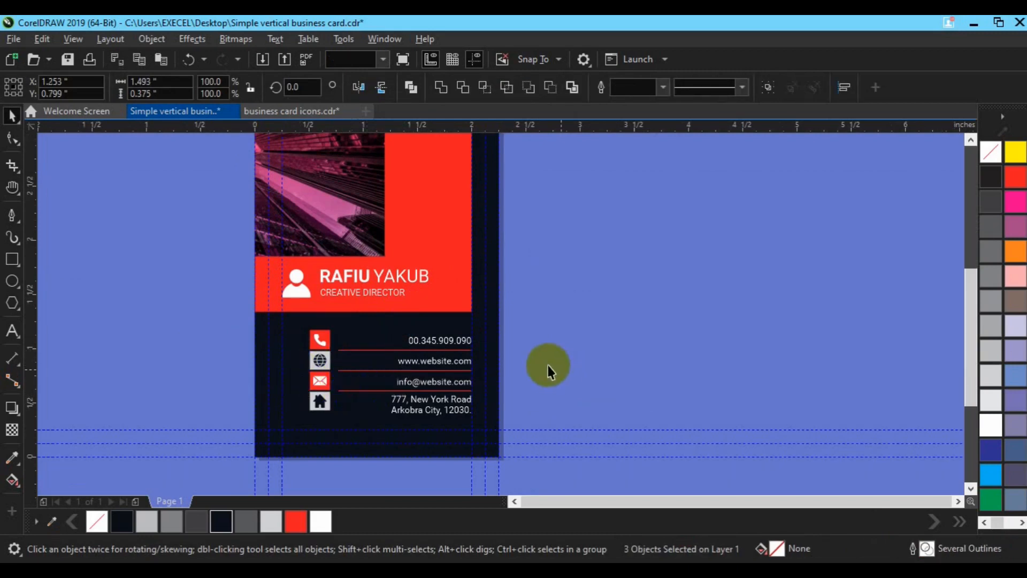
pyautogui.click(361, 391)
pyautogui.keyDown('shift'); pyautogui.click(350, 371); pyautogui.keyUp('shift')
pyautogui.keyDown('shift'); pyautogui.click(345, 349); pyautogui.keyUp('shift')
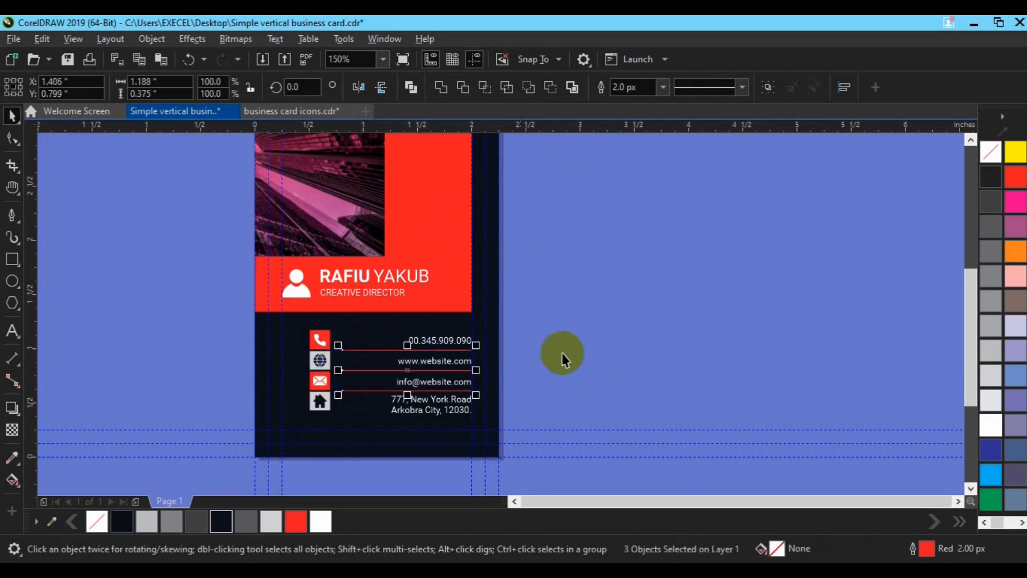
pyautogui.click(561, 352)
pyautogui.moveTo(558, 311); pyautogui.dragTo(262, 447)
pyautogui.hotkey('ctrl', 'g')
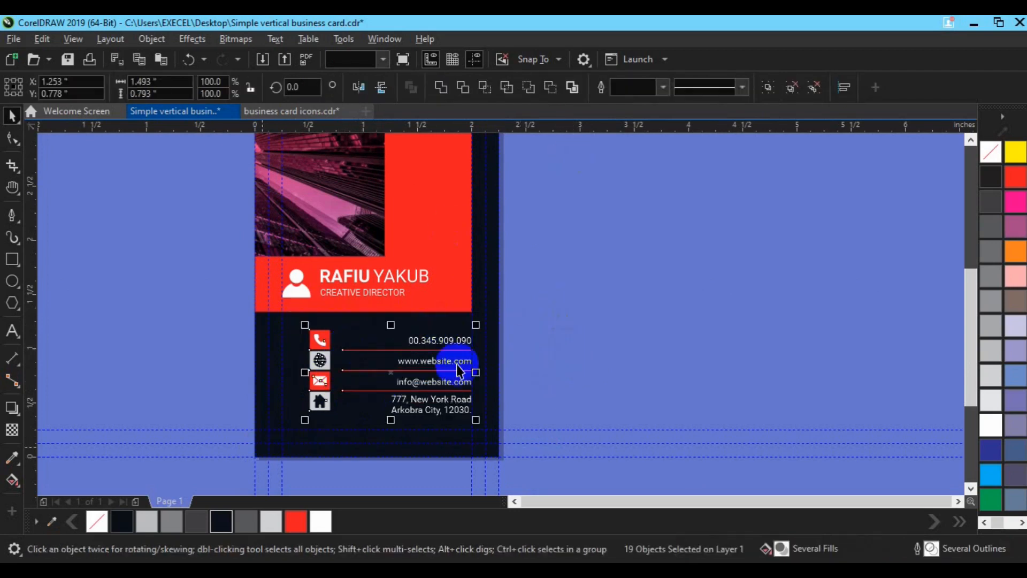
pyautogui.keyDown('shift'); pyautogui.click(496, 369); pyautogui.keyUp('shift')
pyautogui.keyDown('shift'); pyautogui.click(496, 372); pyautogui.keyUp('shift')
pyautogui.press('c')
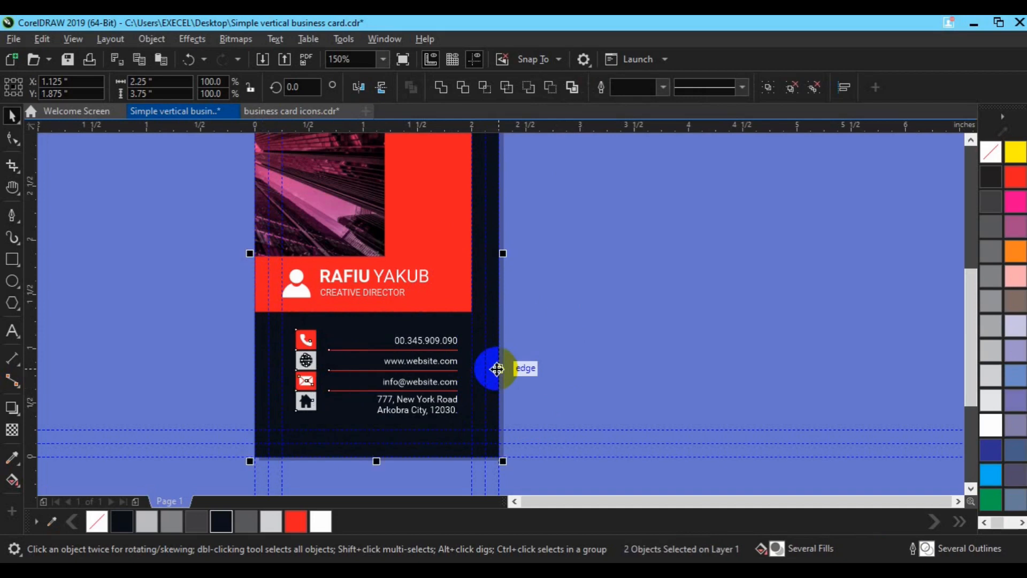
pyautogui.hotkey('ctrl', 'z')
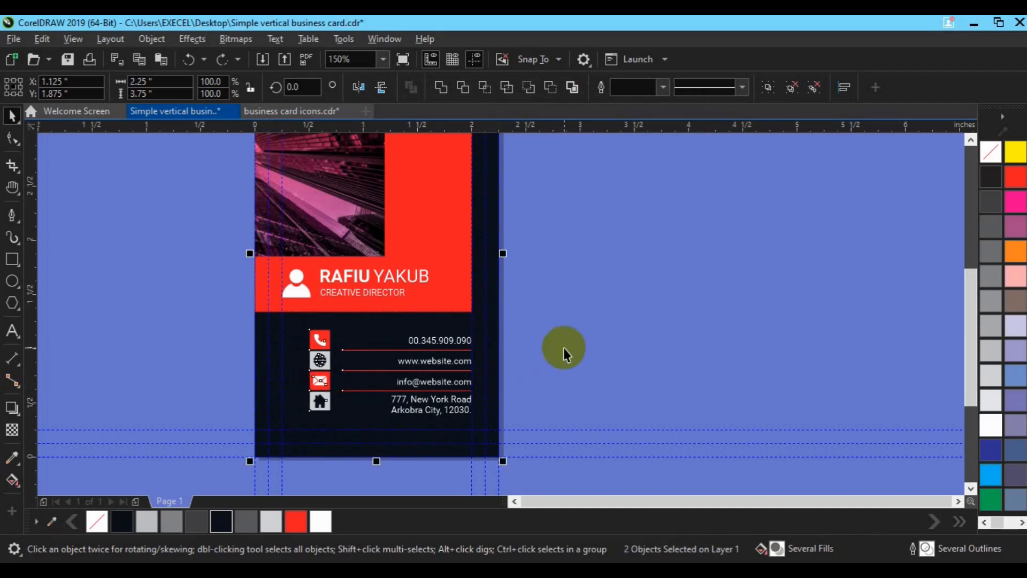
pyautogui.press('c')
# Group the person icon, name and title, and centre it horizontally on the card
pyautogui.moveTo(548, 244); pyautogui.dragTo(277, 323)
pyautogui.hotkey('ctrl', 'g')
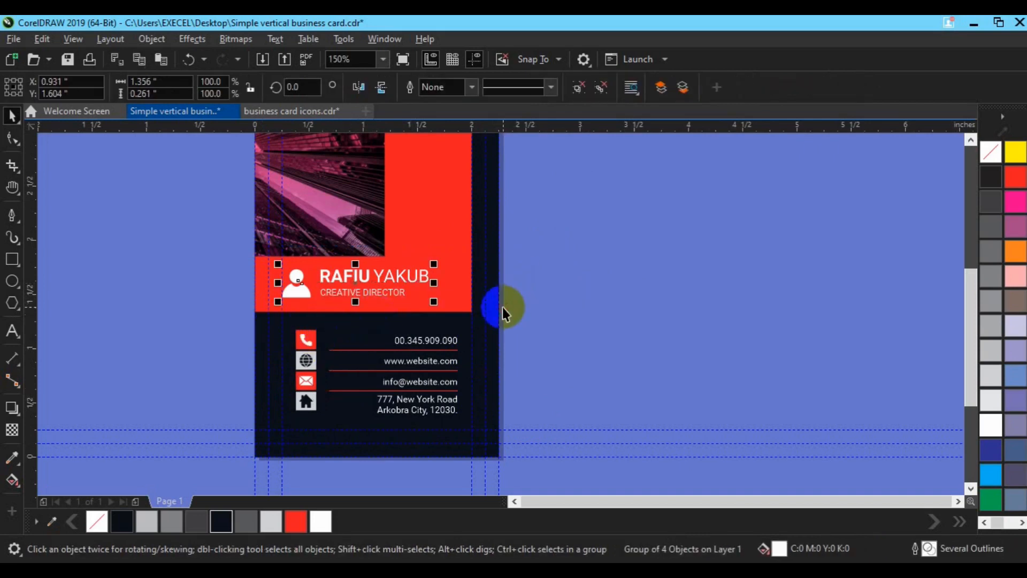
pyautogui.click(584, 290)
pyautogui.click(344, 279)
pyautogui.keyDown('shift'); pyautogui.click(499, 351); pyautogui.keyUp('shift')
pyautogui.press('c')
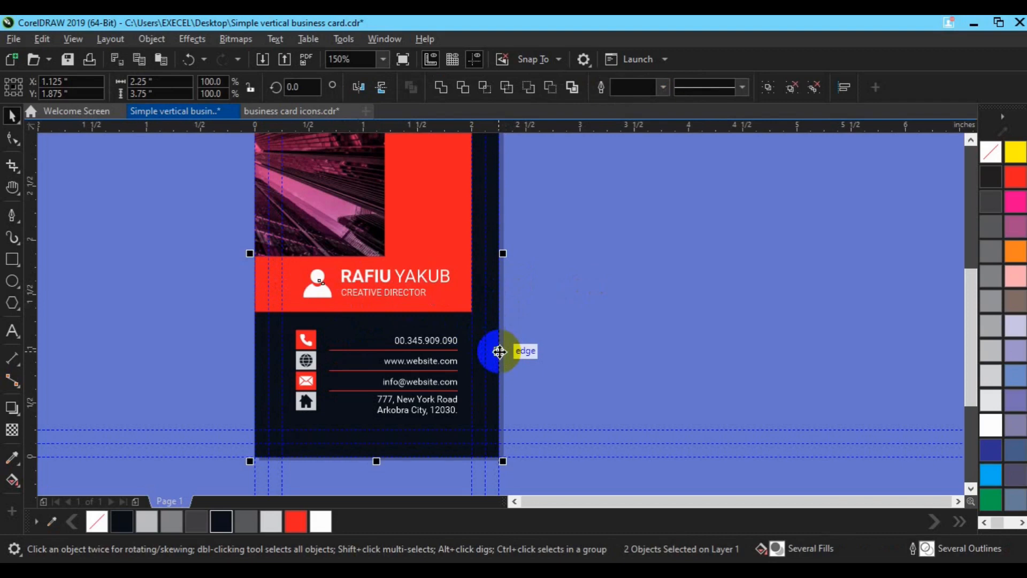
# Ungroup the contact details and stretch the three red divider lines further right
pyautogui.click(549, 350)
pyautogui.click(306, 357)
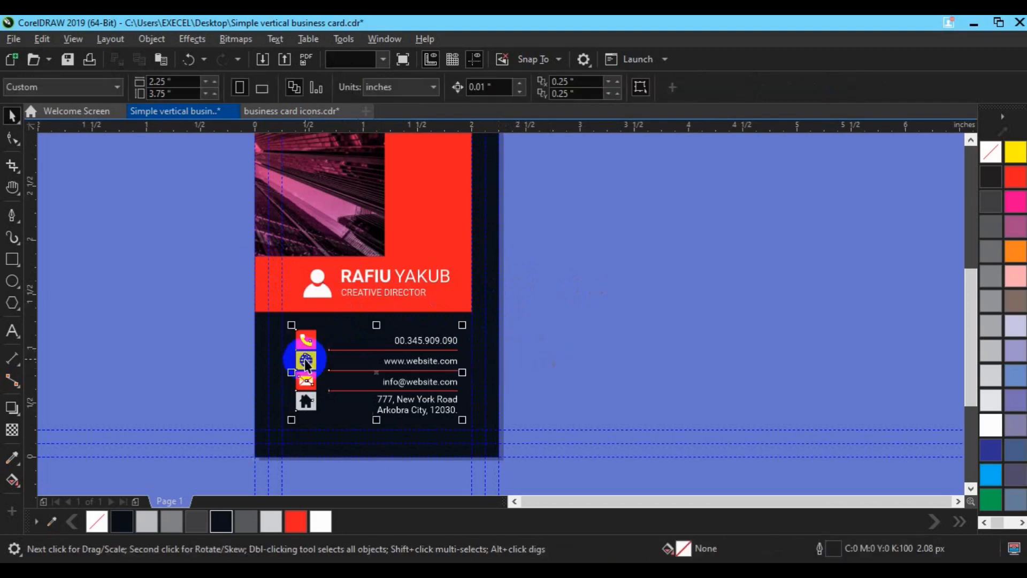
pyautogui.click(601, 87)
pyautogui.click(632, 228)
pyautogui.click(356, 349)
pyautogui.click(384, 350)
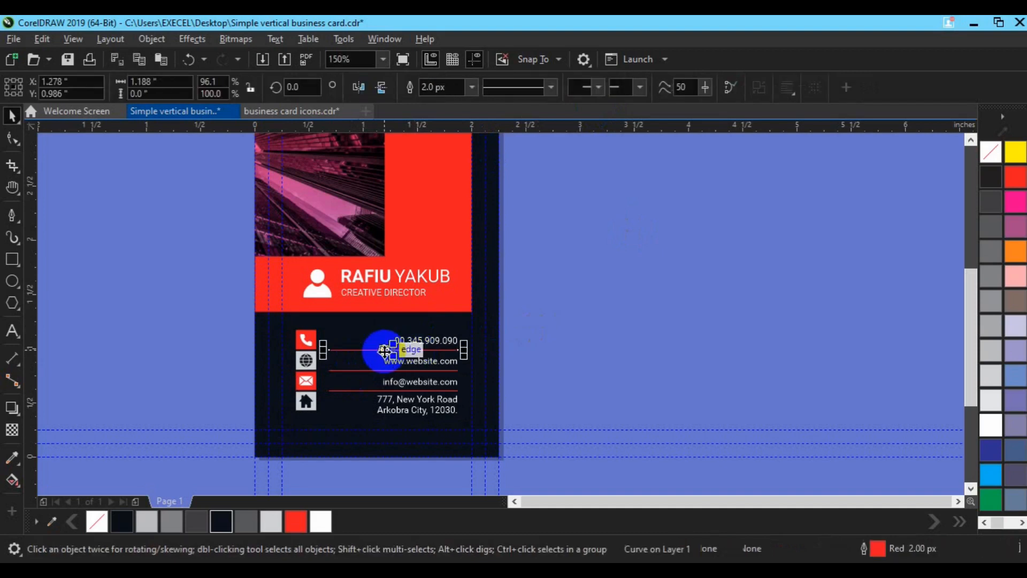
pyautogui.keyDown('shift'); pyautogui.click(375, 370); pyautogui.keyUp('shift')
pyautogui.keyDown('shift'); pyautogui.click(367, 390); pyautogui.keyUp('shift')
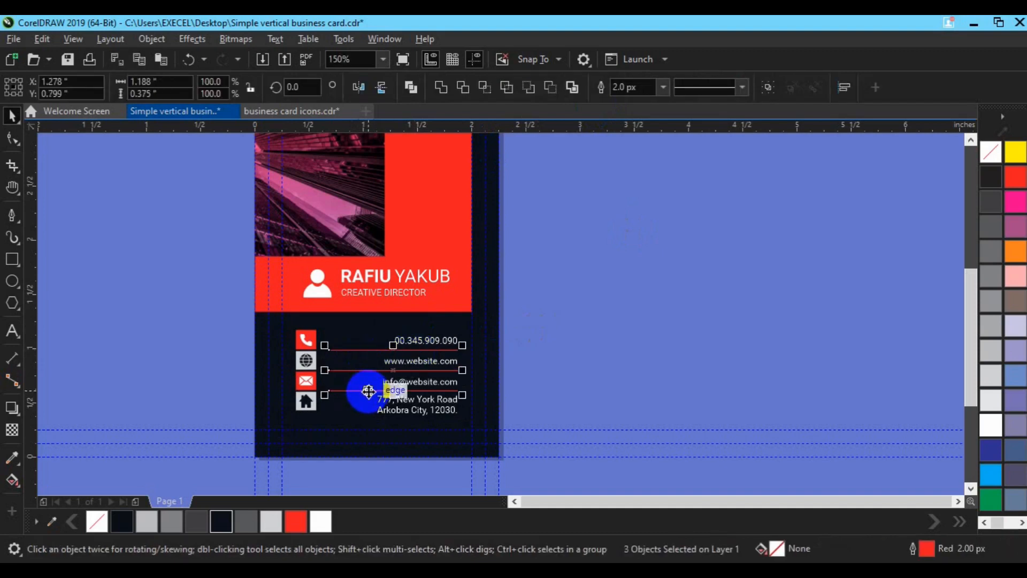
pyautogui.moveTo(461, 370); pyautogui.dragTo(473, 369)
pyautogui.moveTo(476, 369); pyautogui.dragTo(476, 364)
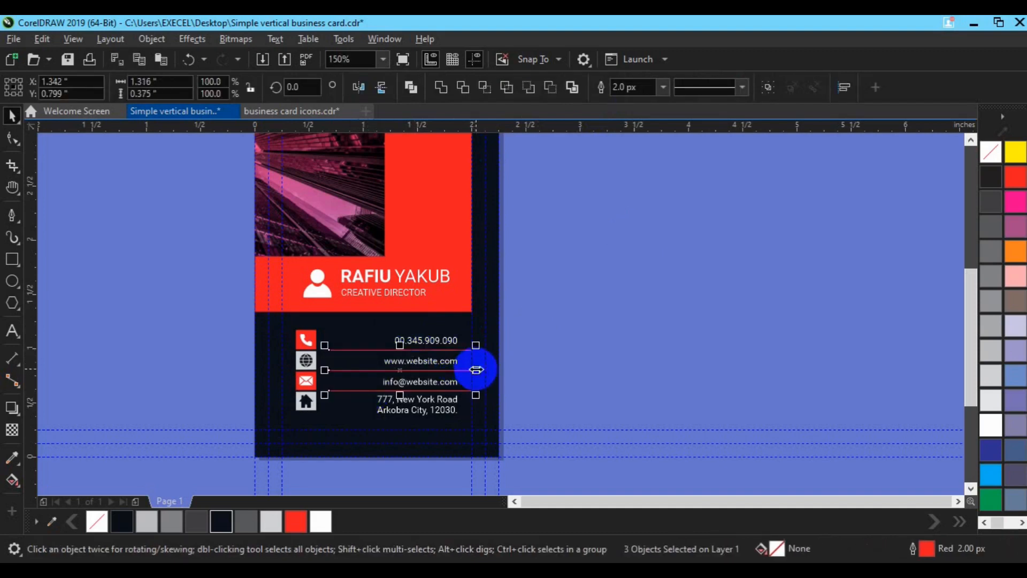
# Right-align the phone, website, e-mail and address text to the ends of their red lines
pyautogui.click(447, 340)
pyautogui.keyDown('shift'); pyautogui.click(469, 351); pyautogui.keyUp('shift')
pyautogui.press('r')
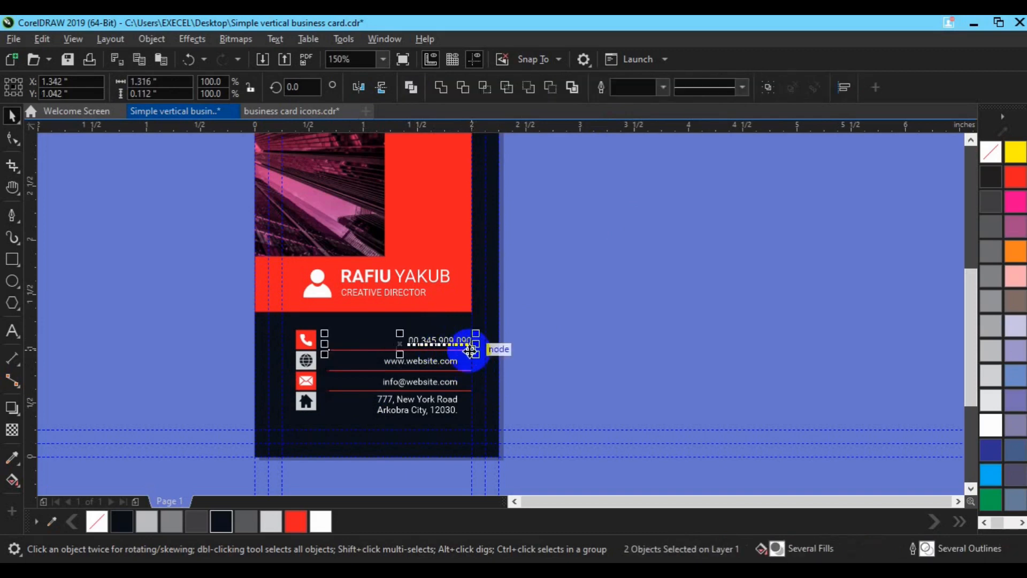
pyautogui.keyDown('shift'); pyautogui.click(471, 370); pyautogui.keyUp('shift')
pyautogui.press('r')
pyautogui.click(452, 381)
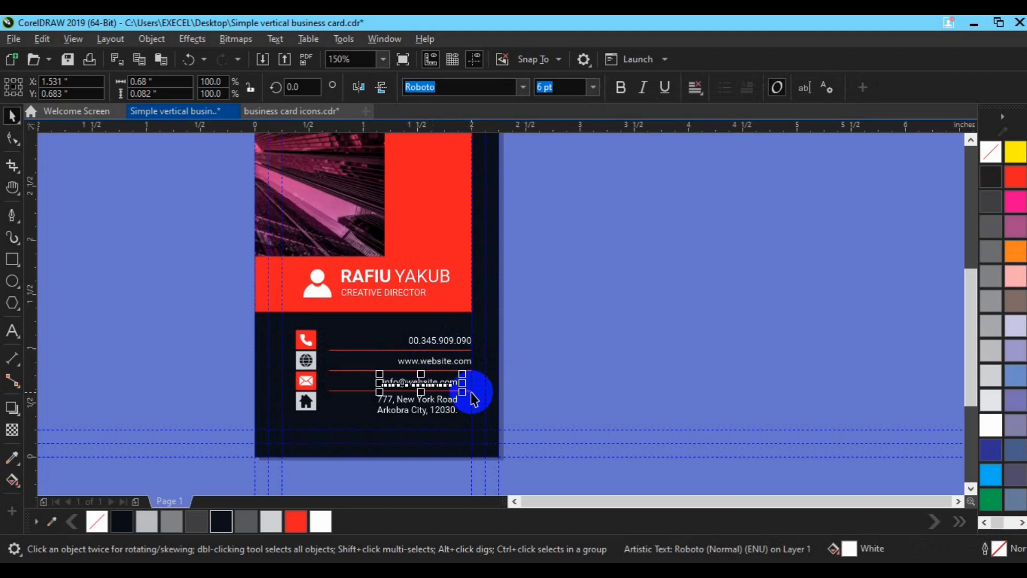
pyautogui.keyDown('shift'); pyautogui.click(471, 390); pyautogui.keyUp('shift')
pyautogui.press('r')
pyautogui.click(427, 413)
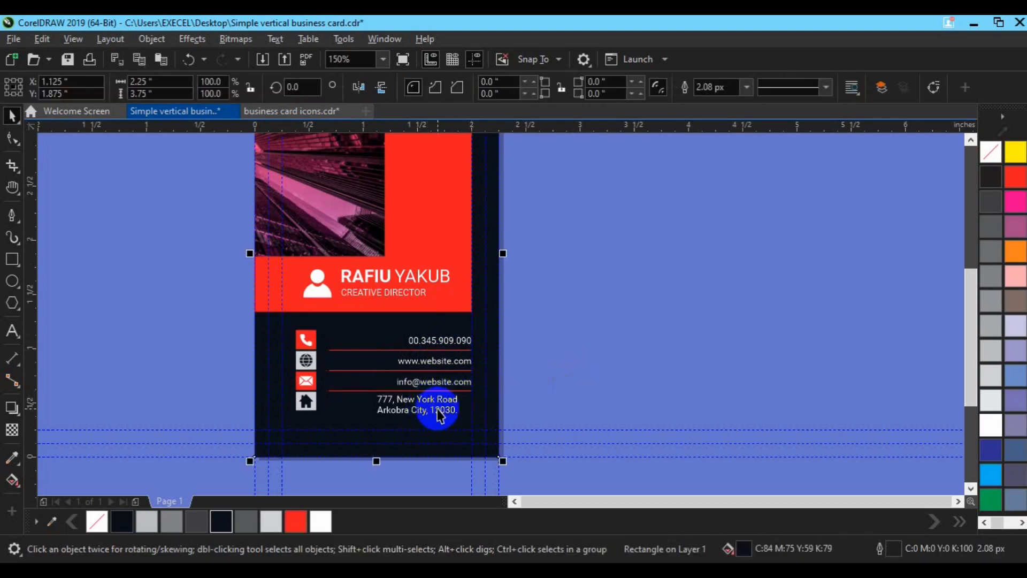
pyautogui.click(438, 415)
pyautogui.keyDown('shift'); pyautogui.click(452, 390); pyautogui.keyUp('shift')
pyautogui.press('r')
pyautogui.click(622, 364)
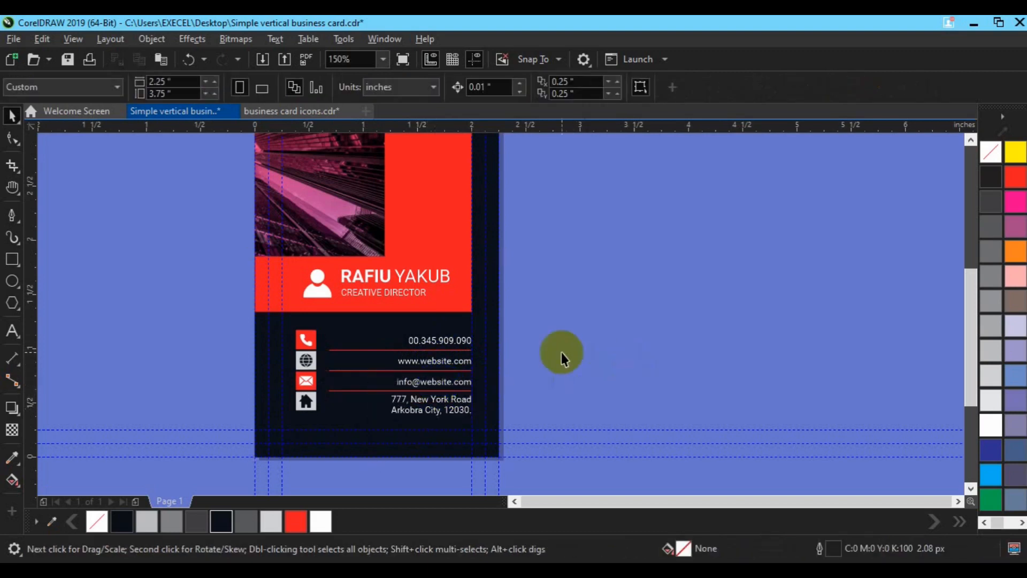
# Pan up to the top of the card and save the document
pyautogui.press('h')
pyautogui.moveTo(389, 259); pyautogui.dragTo(398, 366)
pyautogui.press('space')
pyautogui.hotkey('ctrl', 's')
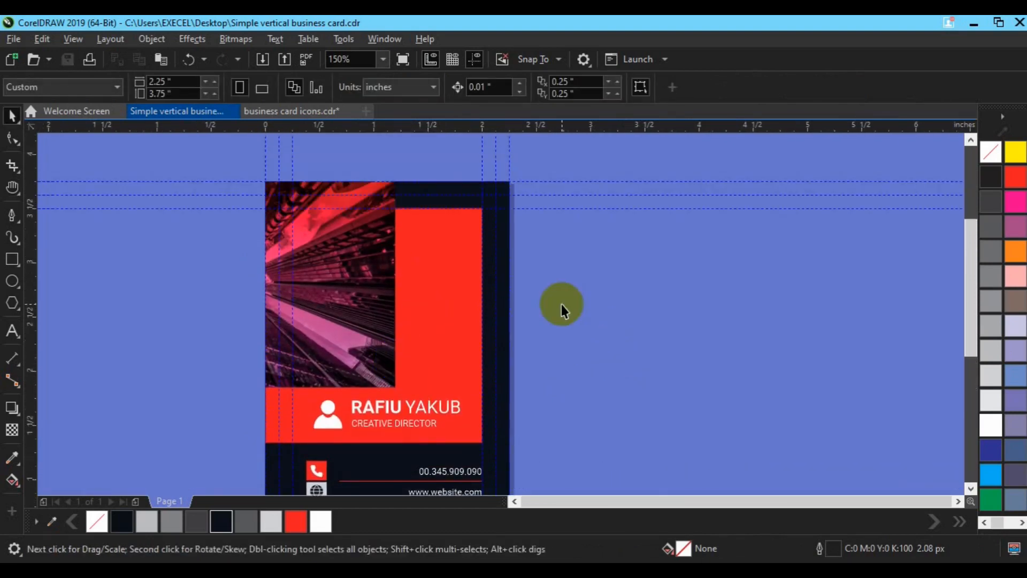
# Place the bell glyph from the Glyphs docker onto the red panel and fill it white
pyautogui.hotkey('ctrl', 'F11')
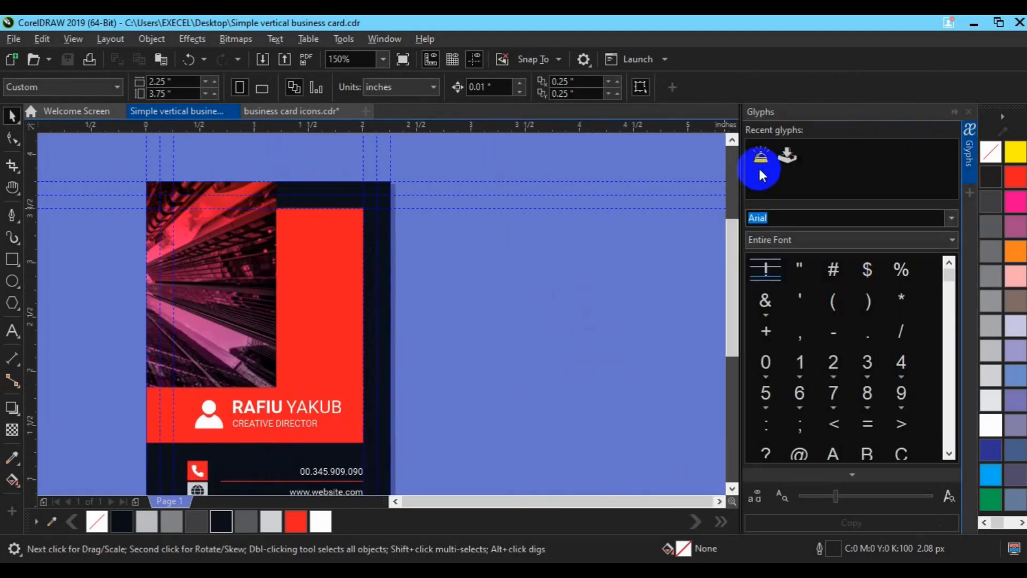
pyautogui.moveTo(762, 175); pyautogui.dragTo(335, 335)
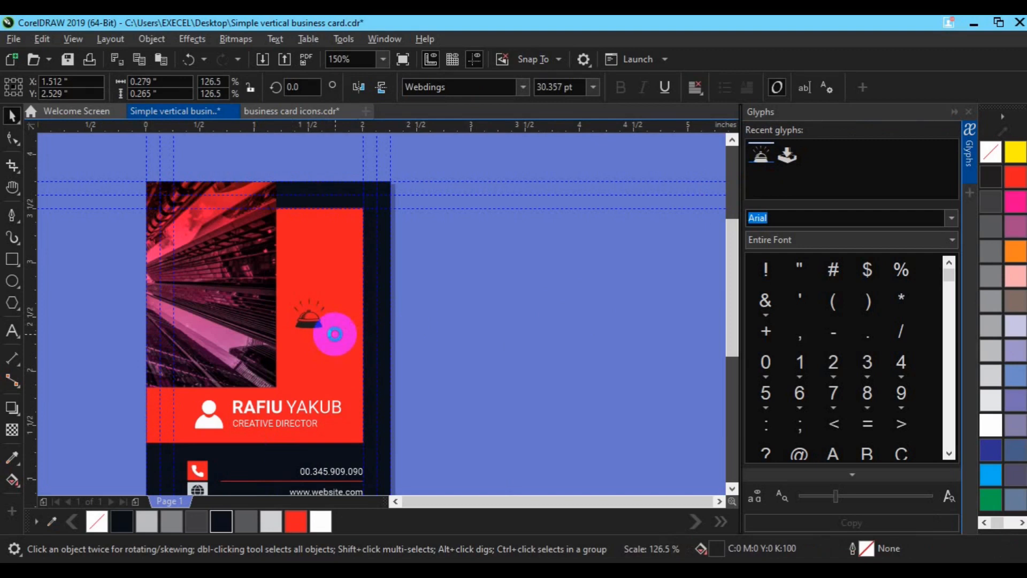
pyautogui.click(320, 521)
pyautogui.press('Escape')
# Create COMPANY NAME / SLOGAN HERE text from a copy of the name text, at 6 pt
pyautogui.click(276, 409)
pyautogui.click(594, 87)
pyautogui.click(547, 223)
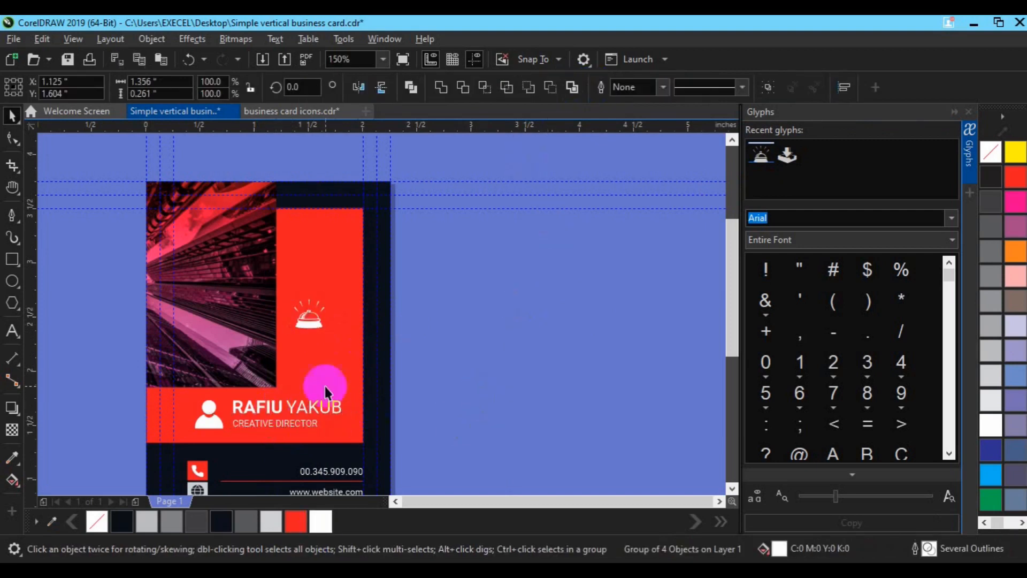
pyautogui.click(297, 410)
pyautogui.moveTo(297, 410); pyautogui.dragTo(322, 382)
pyautogui.click(13, 331)
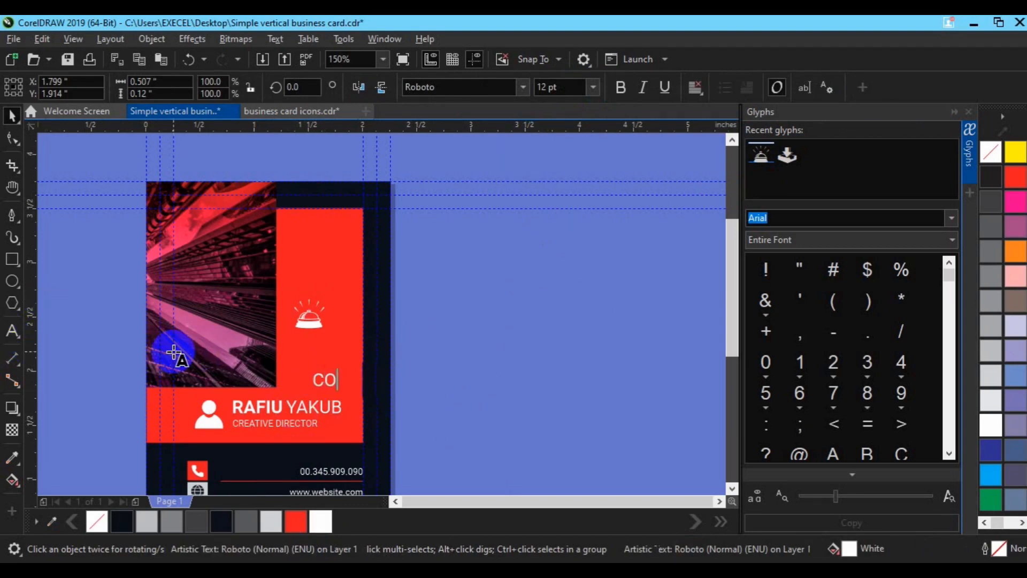
pyautogui.write('MPANY NAME')
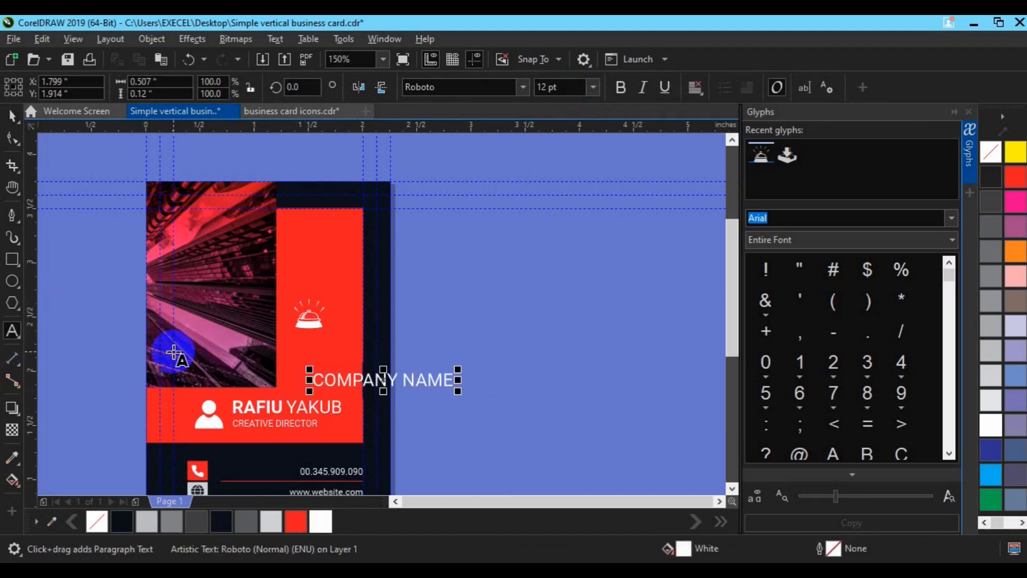
pyautogui.click(13, 115)
pyautogui.click(547, 87)
pyautogui.write('6')
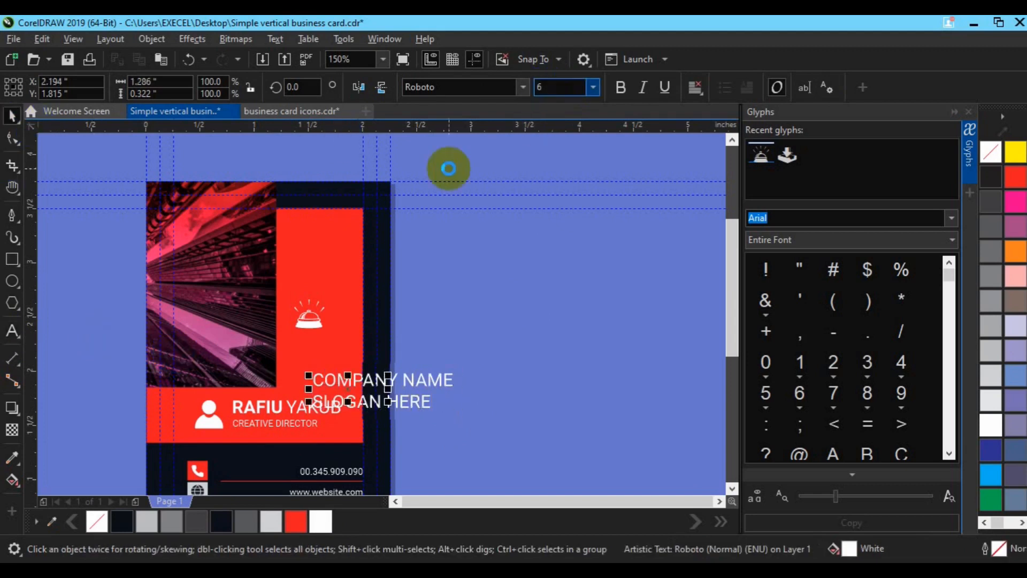
pyautogui.press('Return')
# Force-justify the company text, group it under the bell, and centre the logo on the card
pyautogui.click(695, 87)
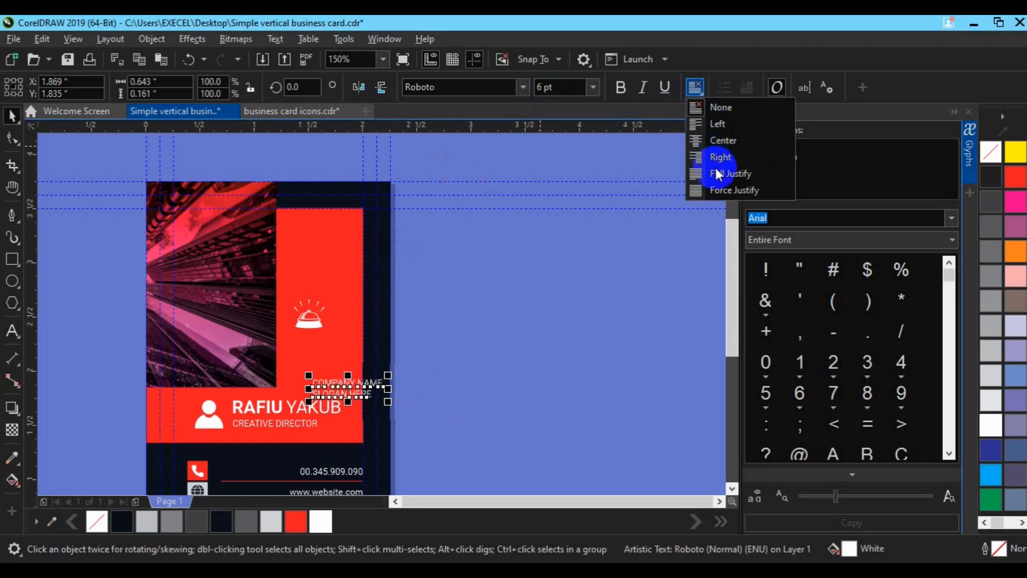
pyautogui.click(723, 190)
pyautogui.moveTo(346, 389); pyautogui.dragTo(325, 340)
pyautogui.keyDown('shift'); pyautogui.click(310, 316); pyautogui.keyUp('shift')
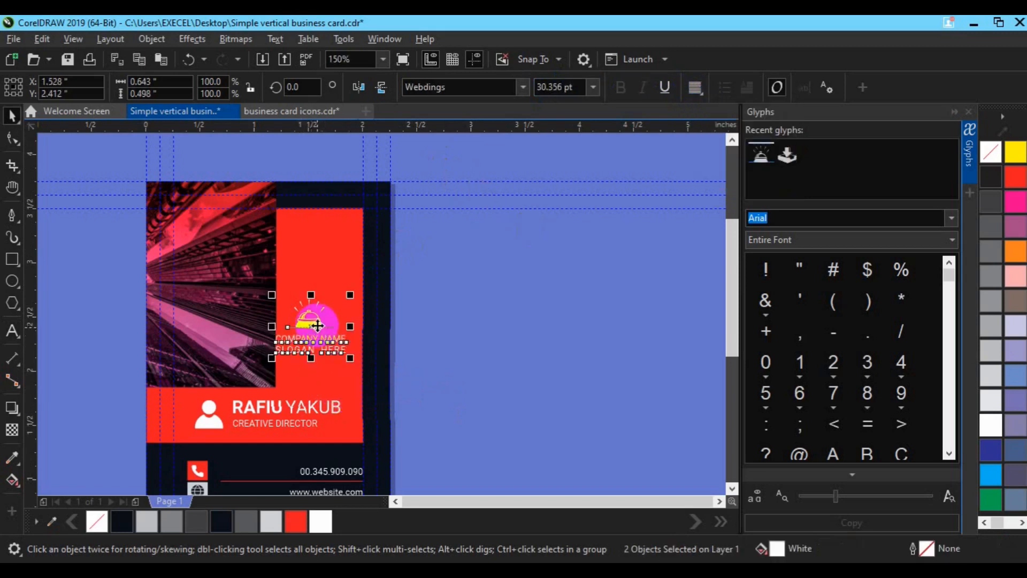
pyautogui.hotkey('ctrl', 'g')
pyautogui.keyDown('shift'); pyautogui.click(385, 342); pyautogui.keyUp('shift')
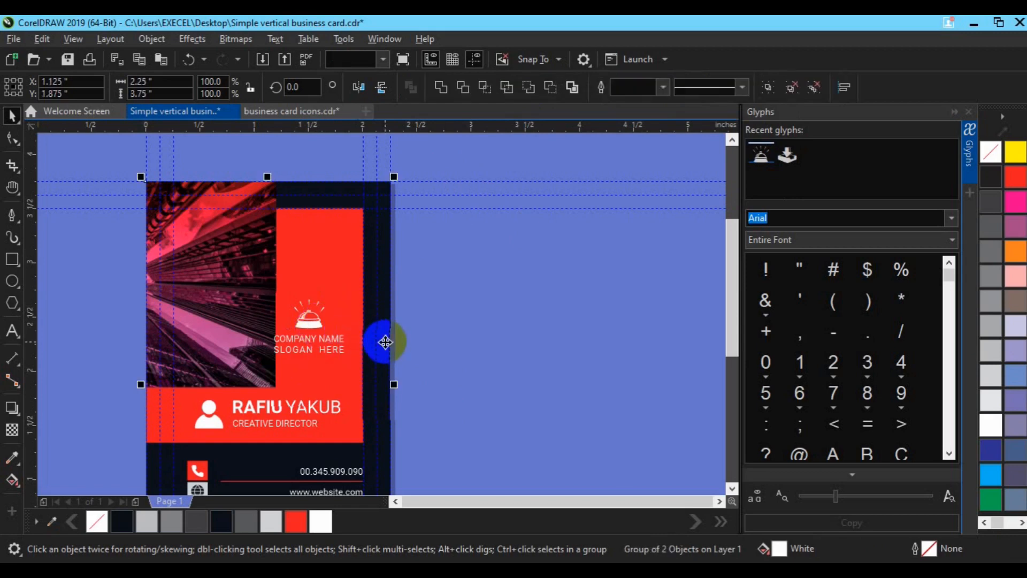
pyautogui.press('e')
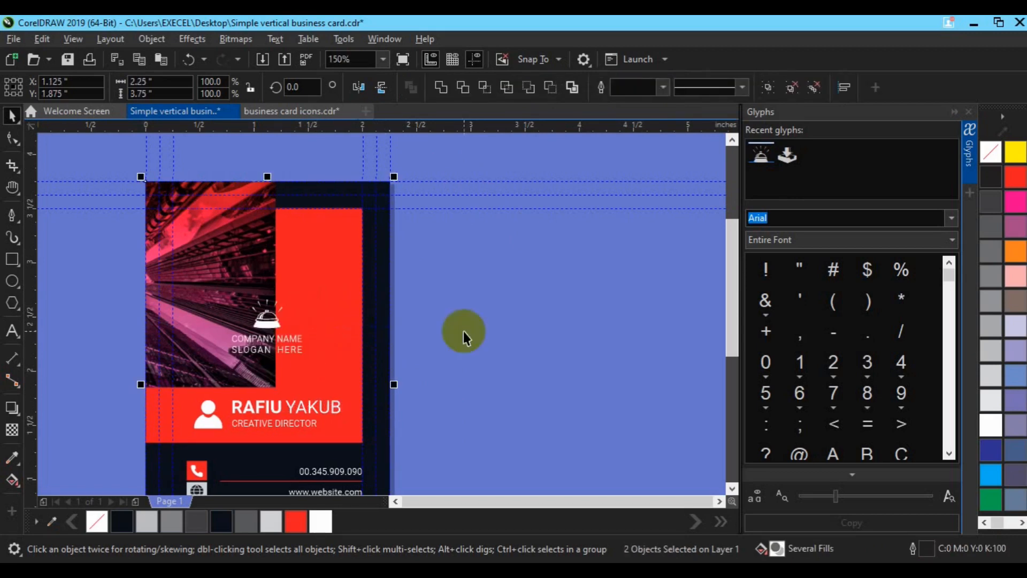
# Move the bell logo up over the skyscraper photo
pyautogui.click(255, 338)
pyautogui.moveTo(254, 339); pyautogui.dragTo(256, 301)
pyautogui.click(382, 364)
pyautogui.click(513, 342)
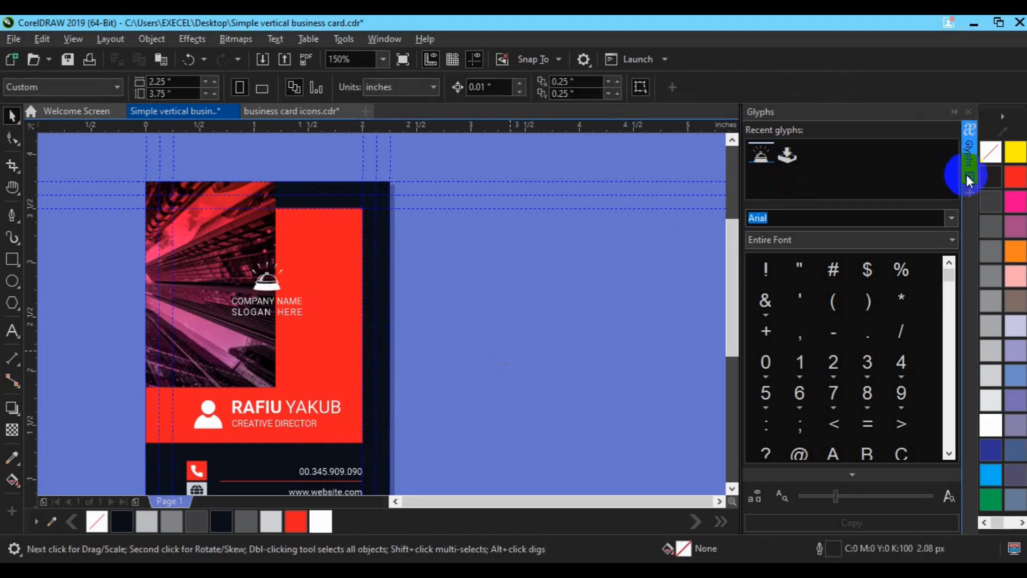
# Close the Glyphs docker and zoom to fit the whole card in view
pyautogui.hotkey('ctrl', 'F11')
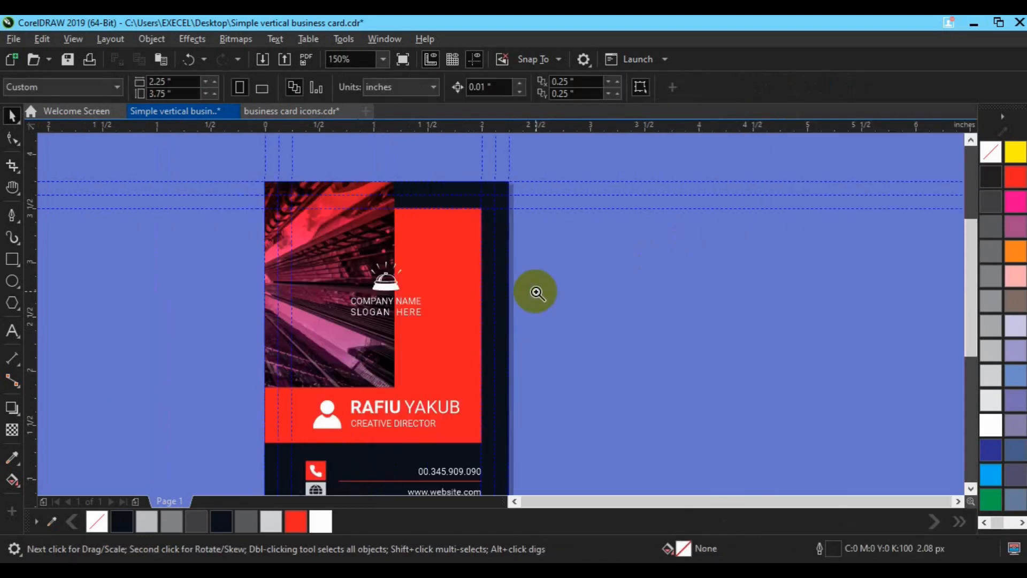
pyautogui.press('z')
pyautogui.click(60, 87)
pyautogui.click(47, 114)
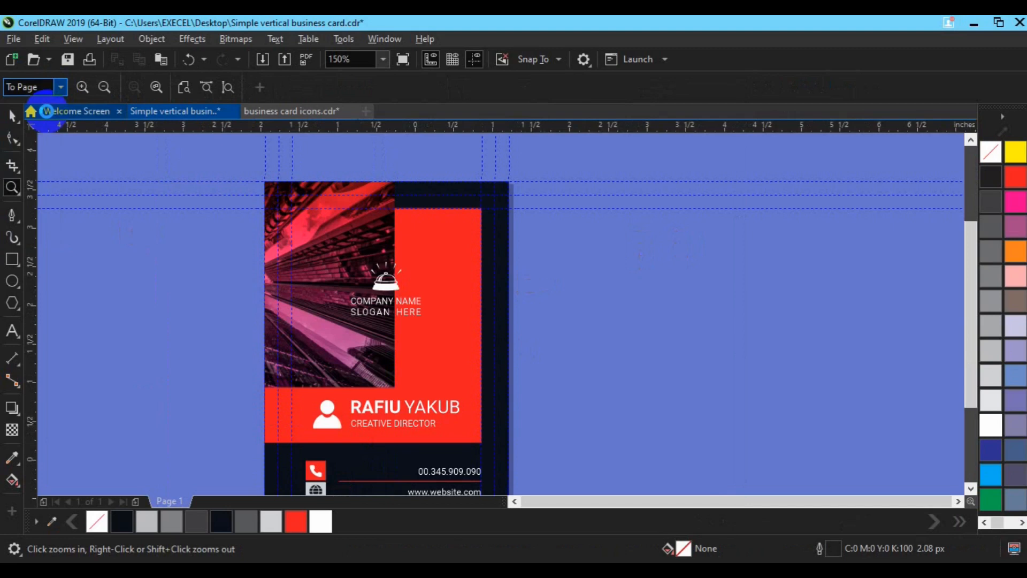
pyautogui.press('space')
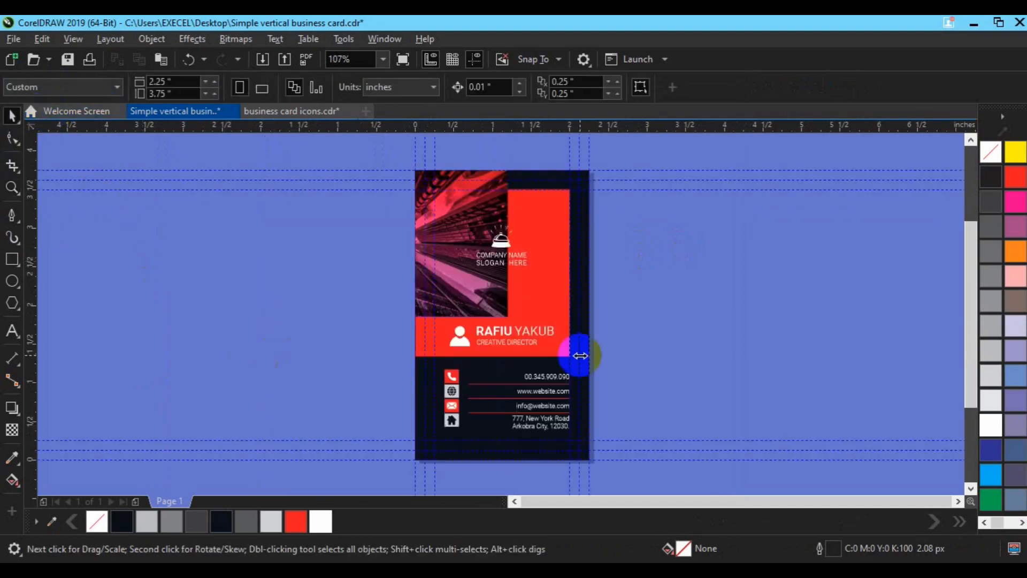